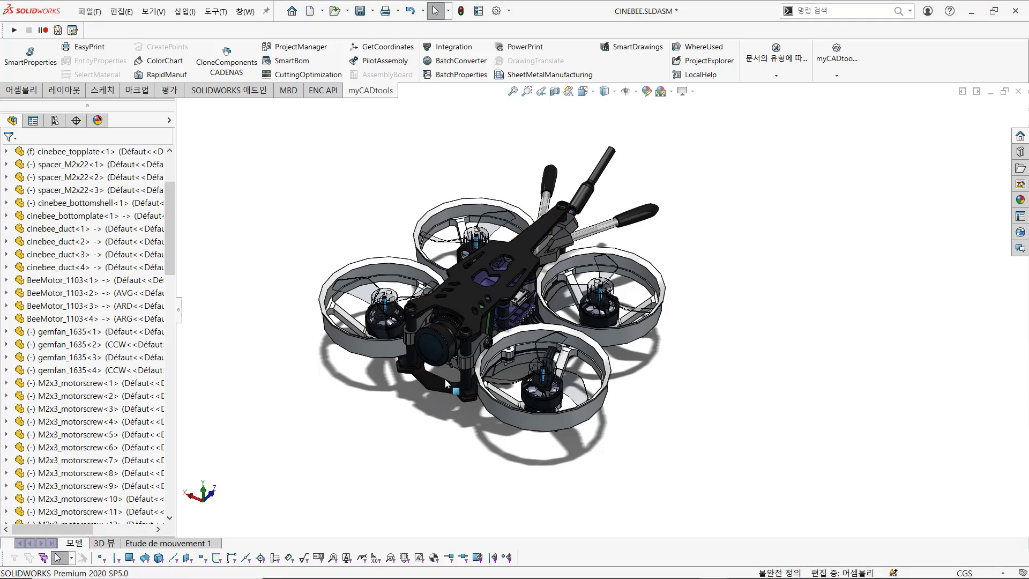
# Step: Hide the cinebee_topplate component in the drone assembly
pyautogui.click(478, 301)
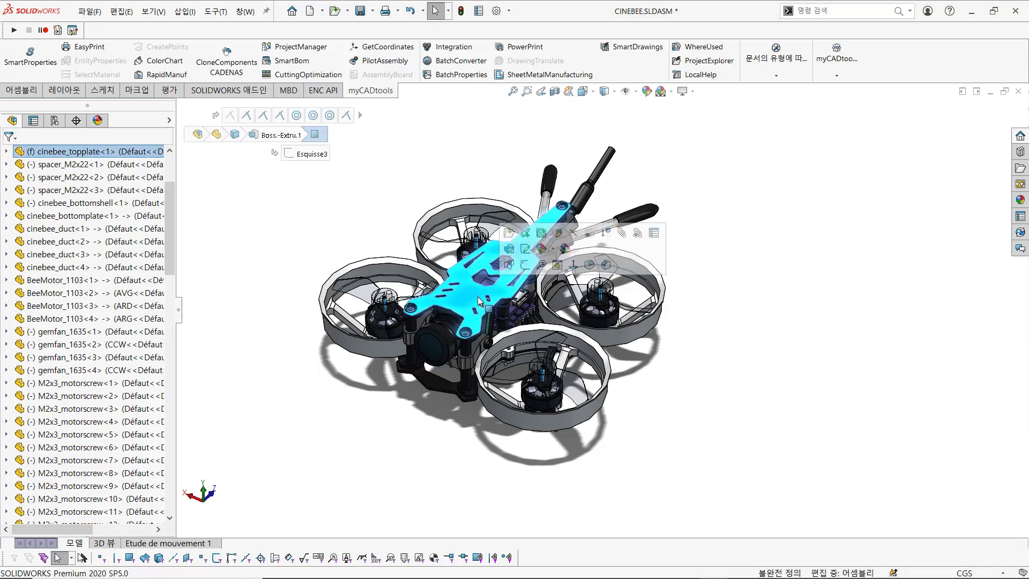
pyautogui.click(396, 214)
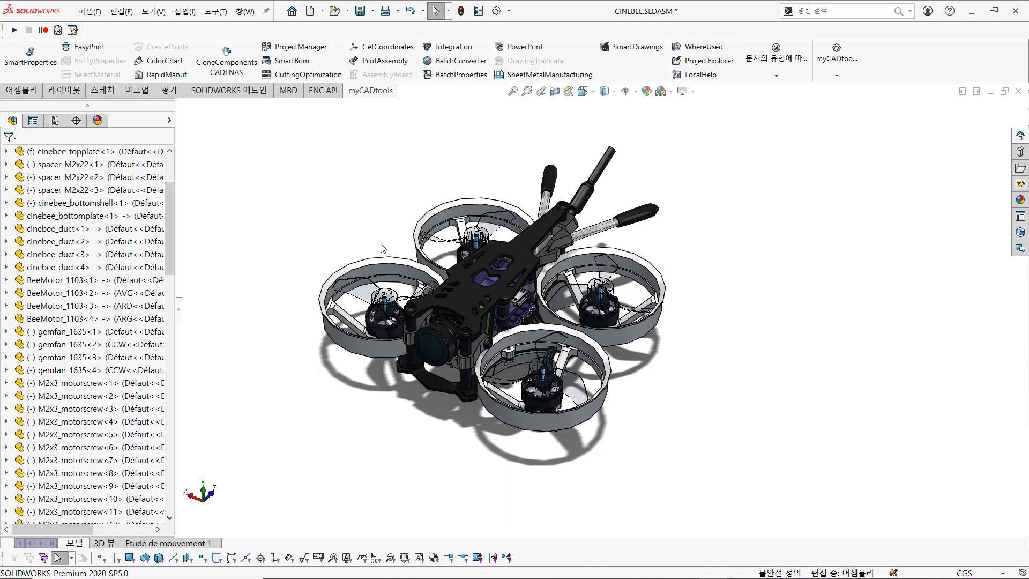
pyautogui.click(477, 297)
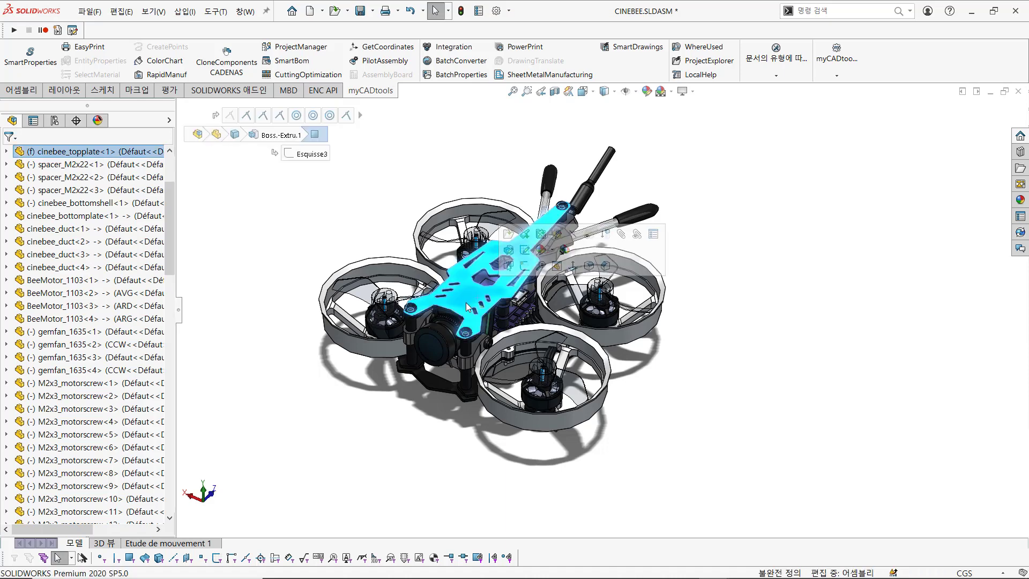
pyautogui.moveTo(519, 307); pyautogui.dragTo(529, 263, button='middle')
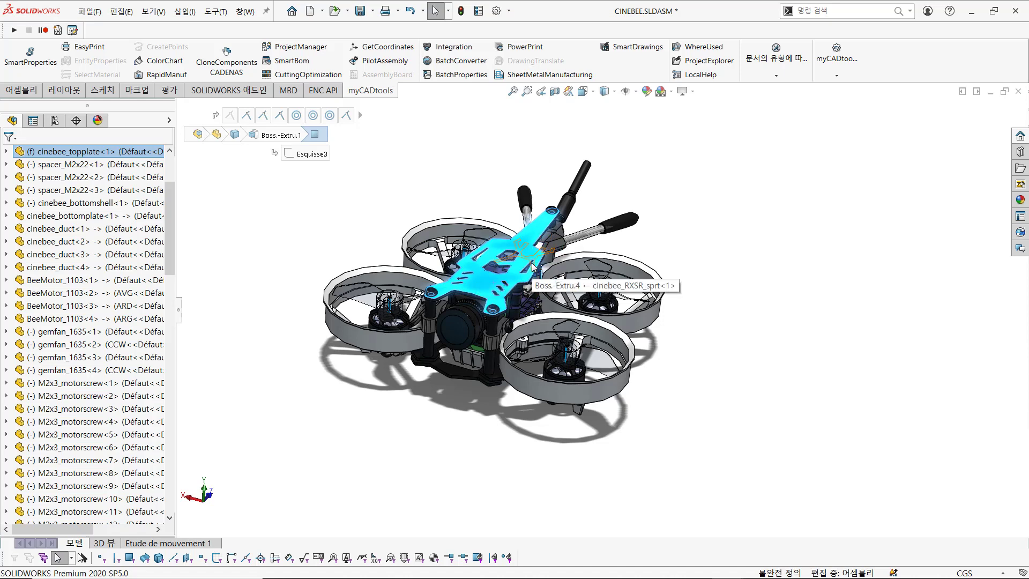
pyautogui.click(487, 193)
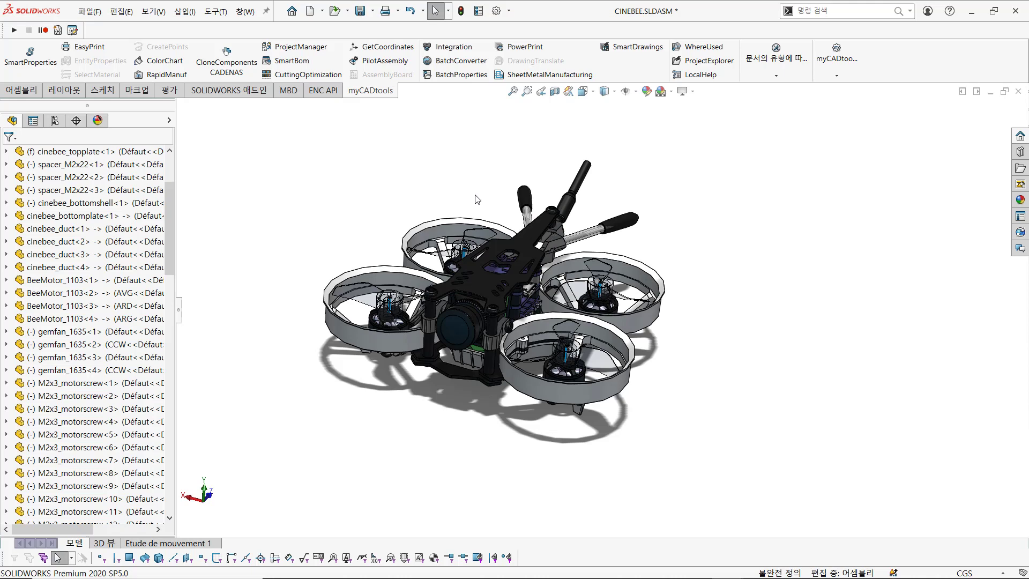
pyautogui.click(520, 260)
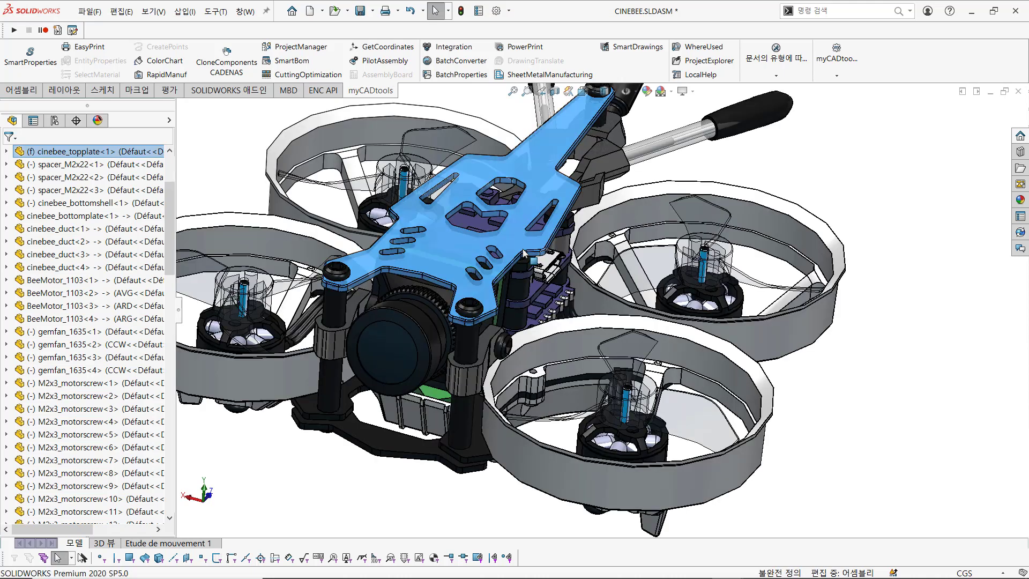
pyautogui.press('Tab')
pyautogui.scroll(-5, 514, 260)
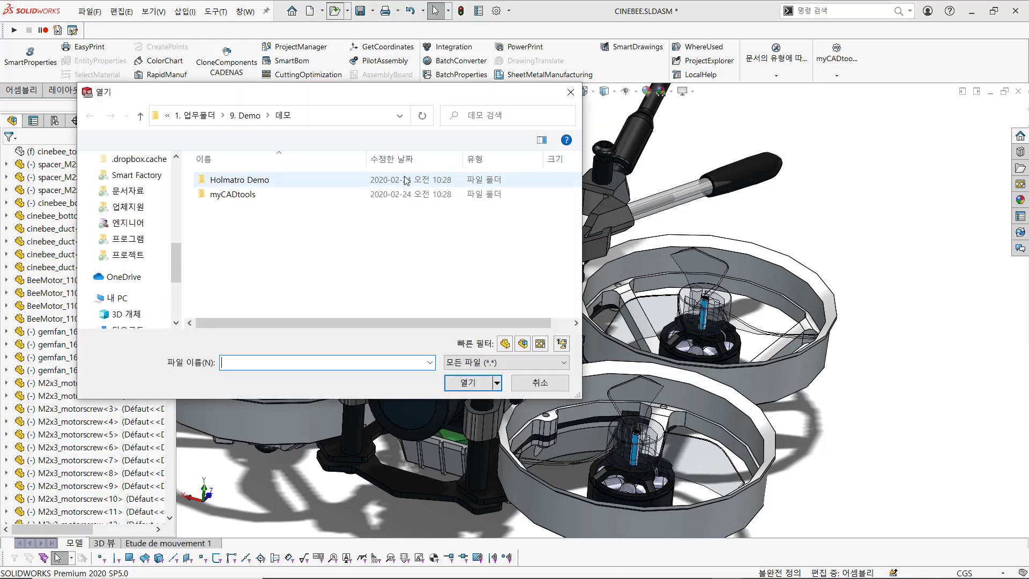
# Step: Open the cinebee_topplate.STL mesh file as a part and view the imported plate from several angles
pyautogui.doubleClick(290, 210)
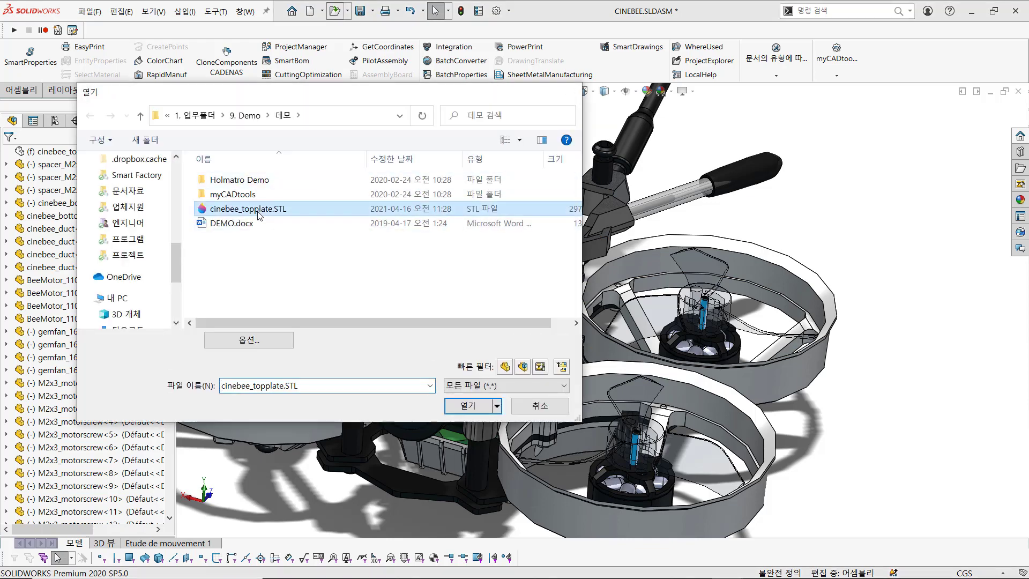
pyautogui.doubleClick(368, 178)
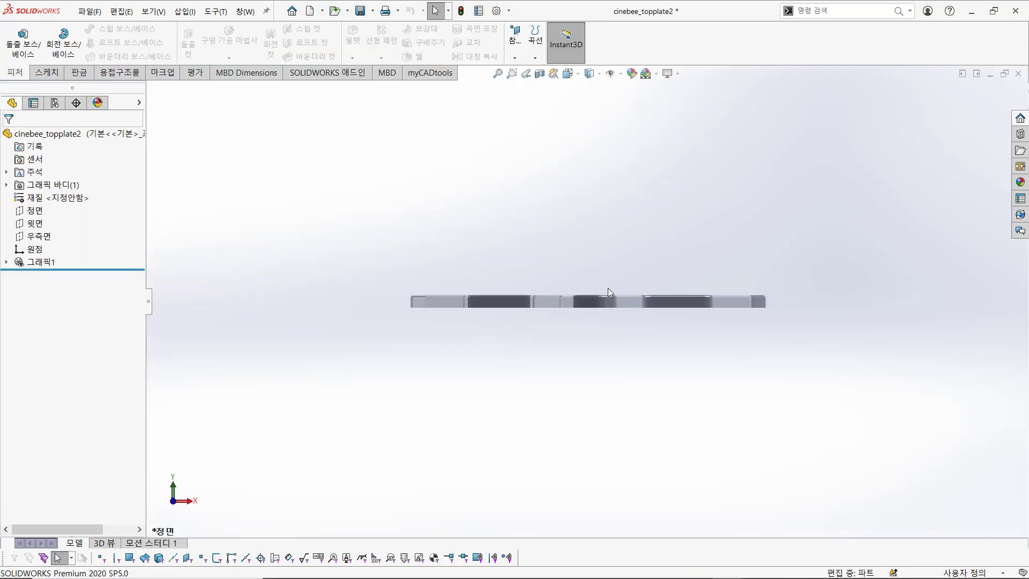
pyautogui.moveTo(607, 288); pyautogui.dragTo(593, 345, button='middle')
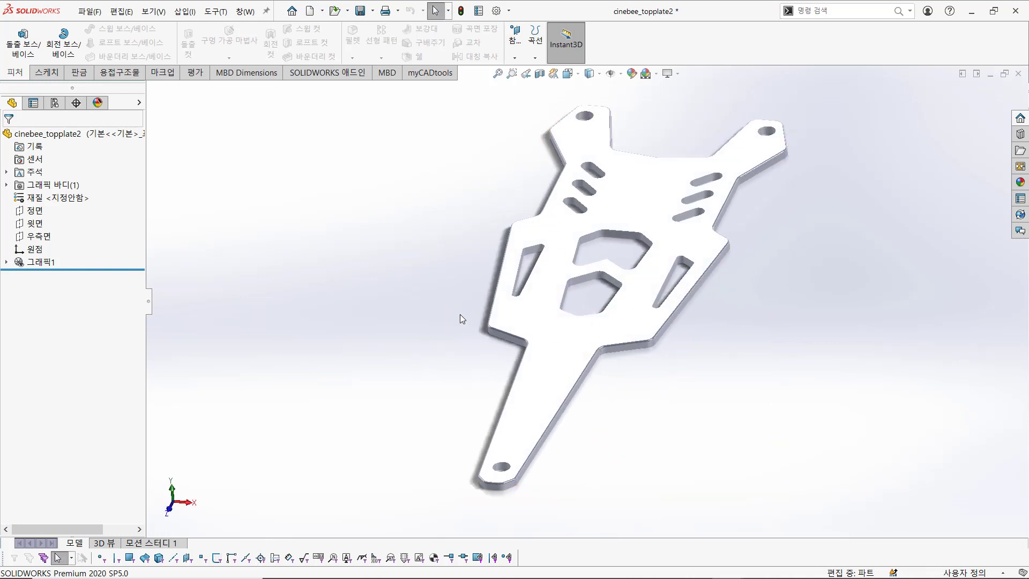
pyautogui.moveTo(706, 368); pyautogui.dragTo(552, 256, button='middle')
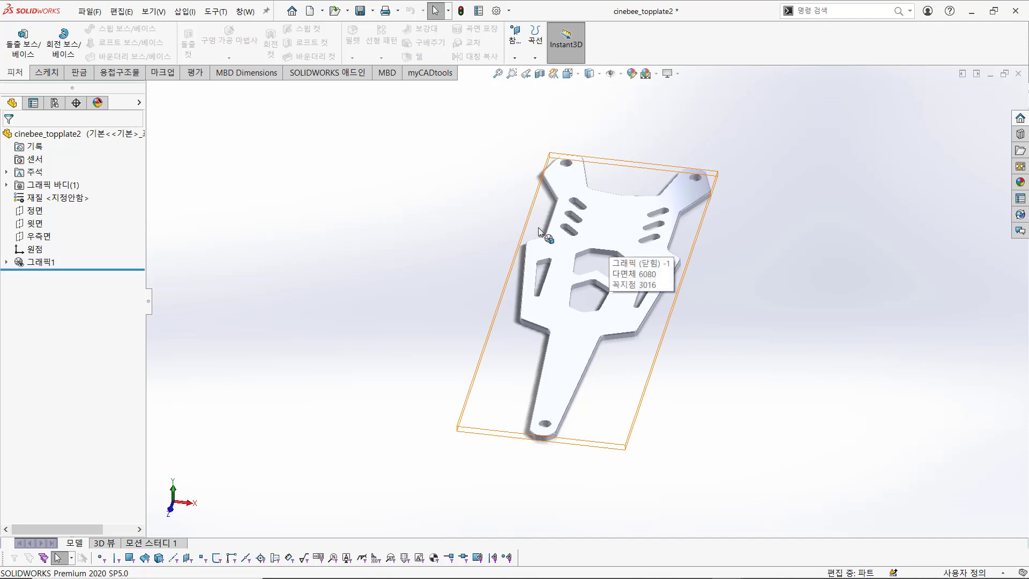
# Step: Look at the plate normal to the Top plane (윗면) and compare the commands offered for that plane with those for the graphics body
pyautogui.click(32, 224)
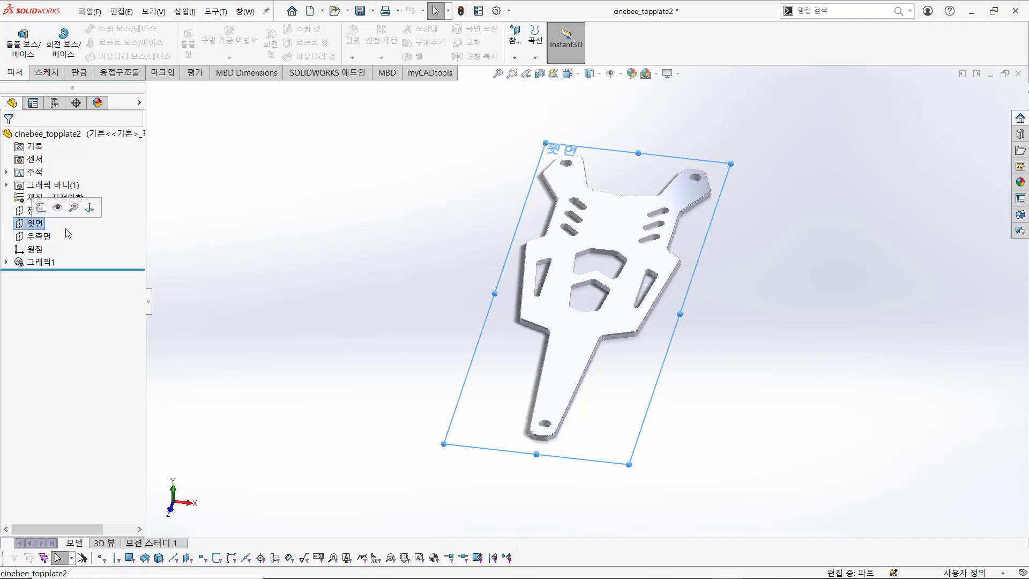
pyautogui.moveTo(516, 253); pyautogui.dragTo(521, 292, button='middle')
pyautogui.hotkey('ctrl', '8')
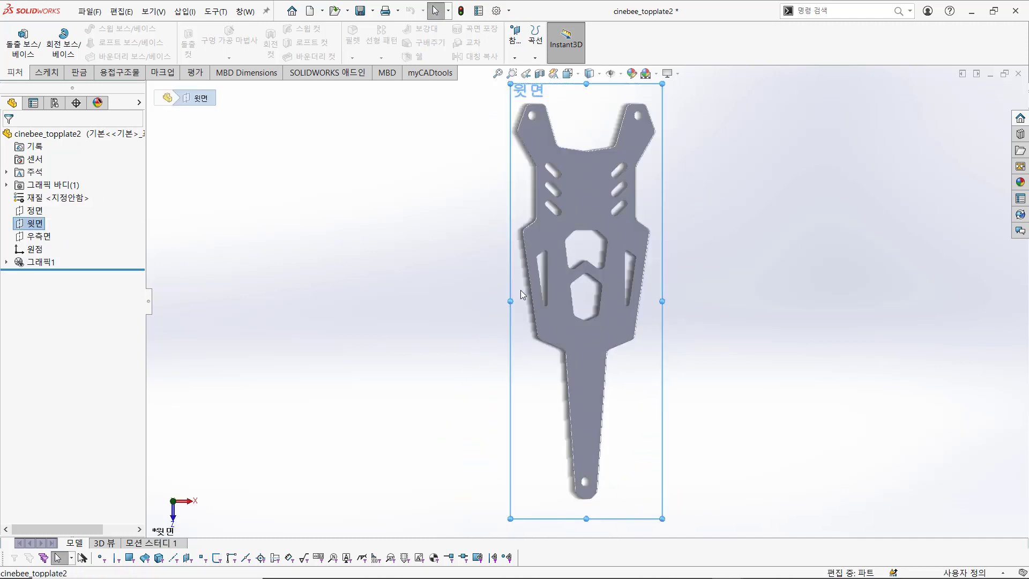
pyautogui.scroll(-2, 587, 201)
pyautogui.scroll(-3, 588, 201)
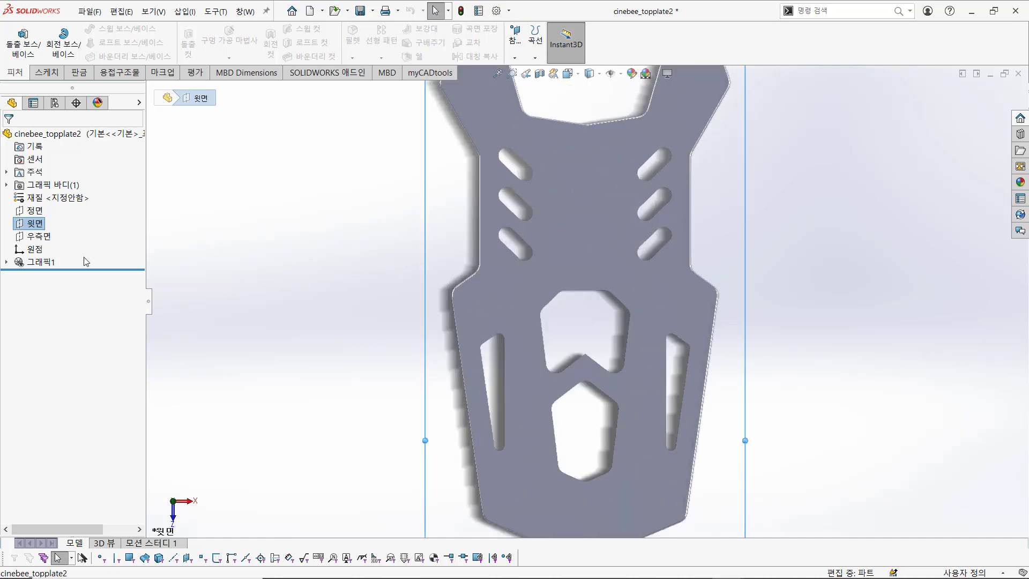
pyautogui.rightClick(40, 231)
pyautogui.click(375, 203)
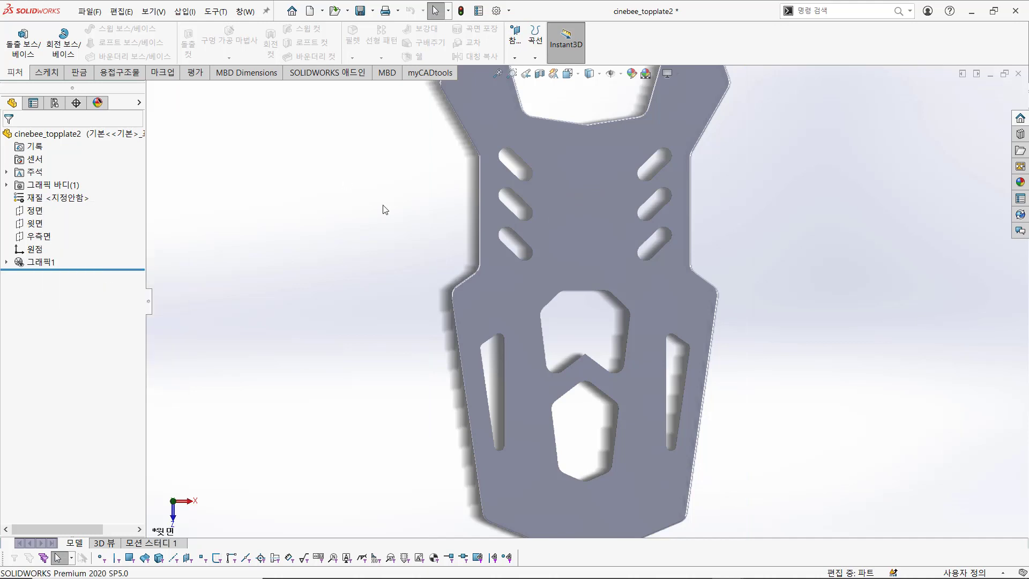
pyautogui.click(580, 205)
pyautogui.rightClick(581, 205)
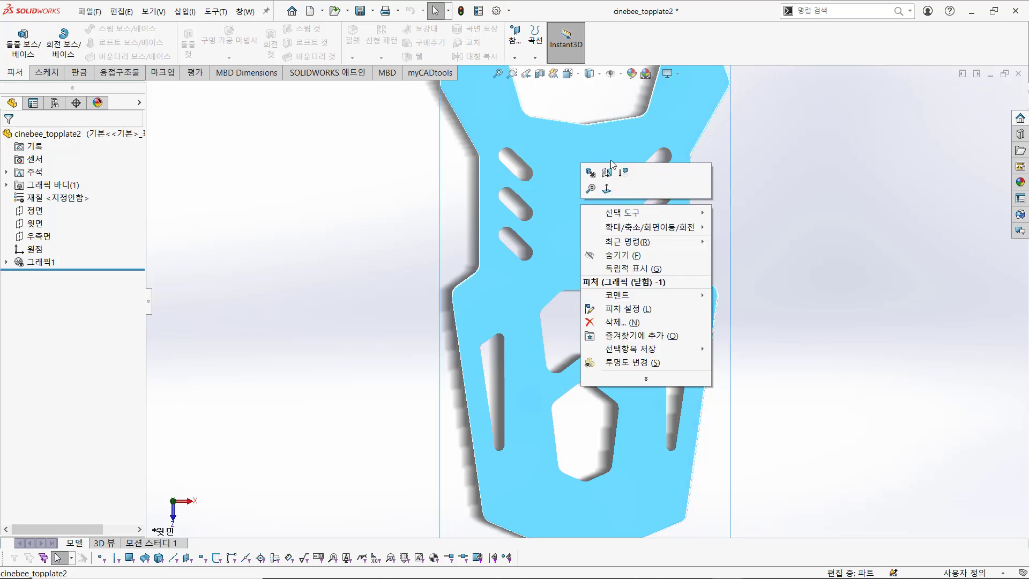
pyautogui.click(390, 154)
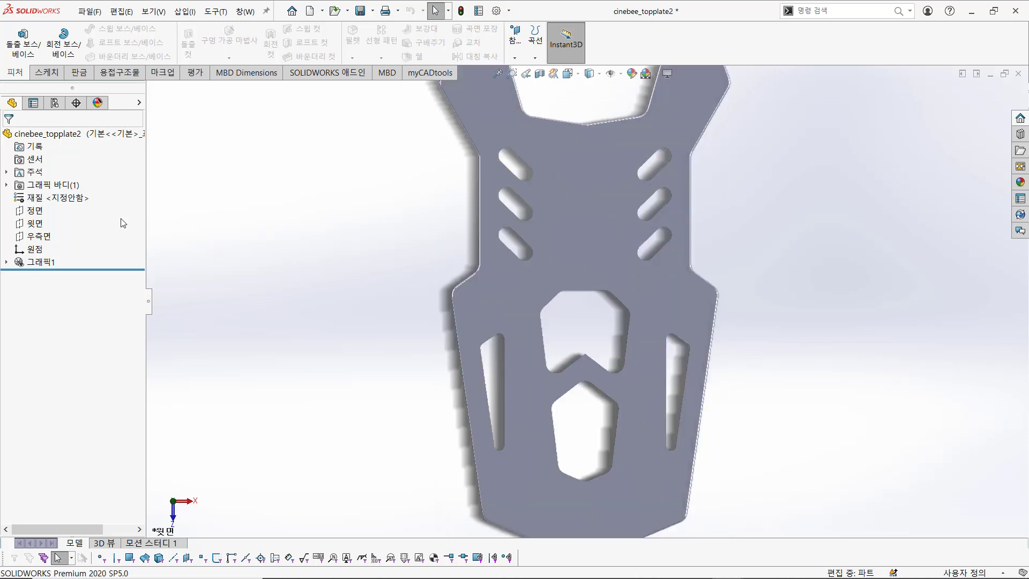
pyautogui.click(38, 225)
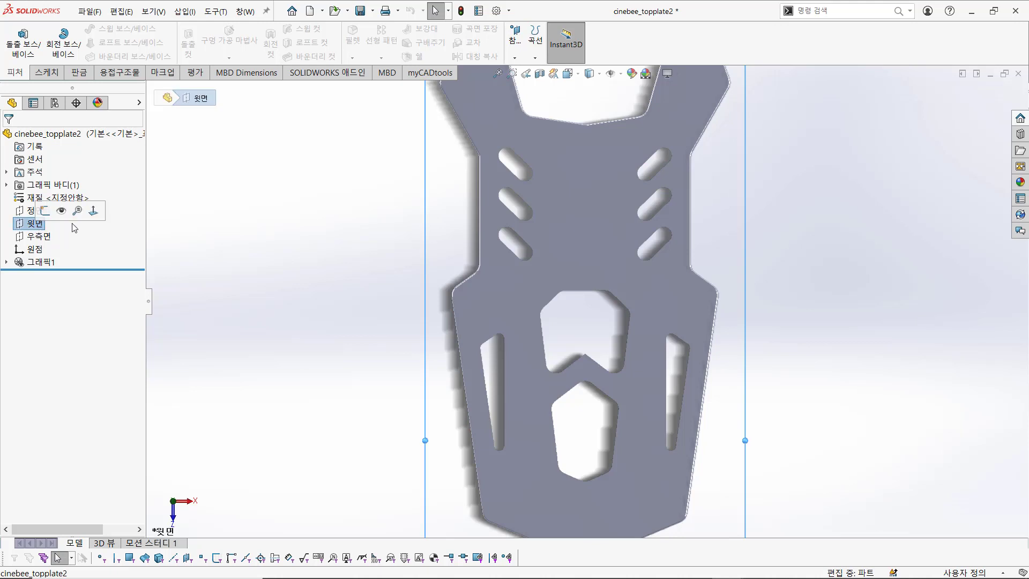
pyautogui.rightClick(441, 202)
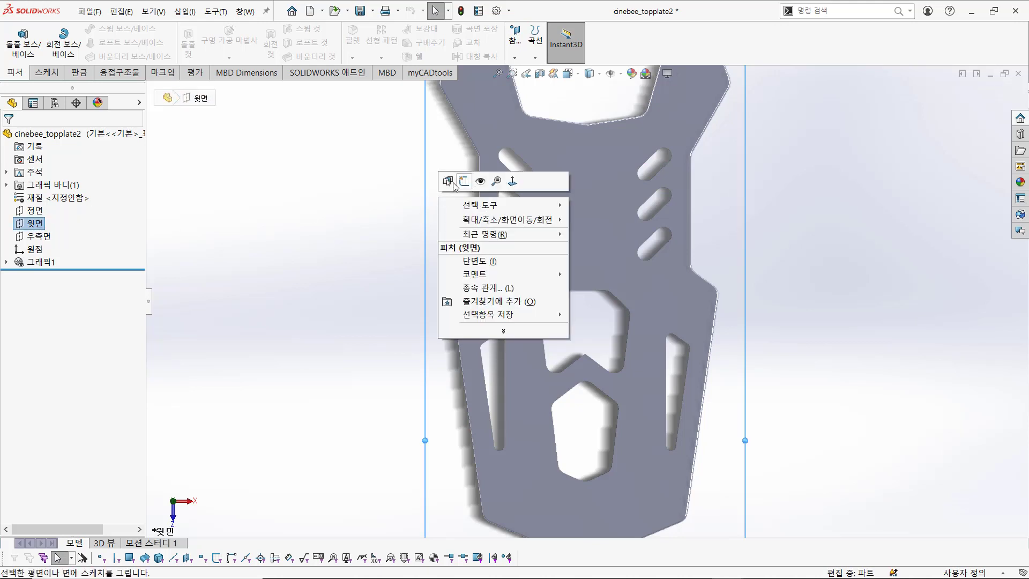
pyautogui.click(367, 184)
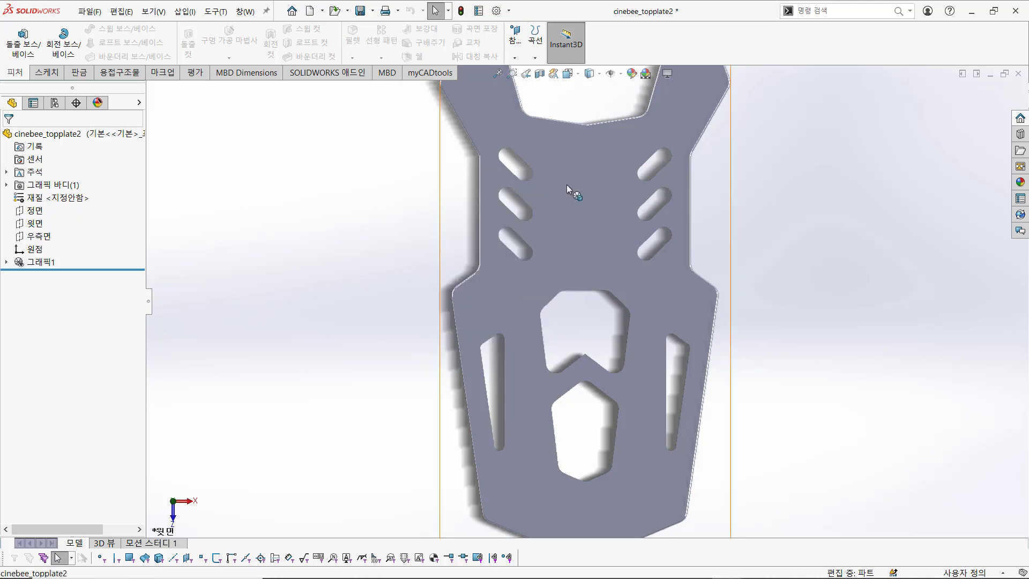
pyautogui.click(567, 185)
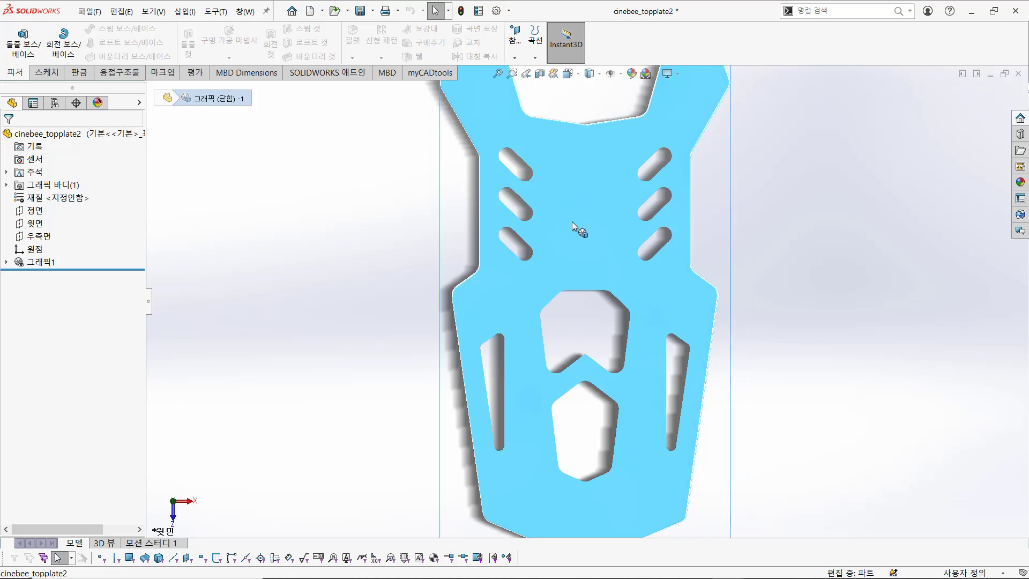
pyautogui.rightClick(574, 199)
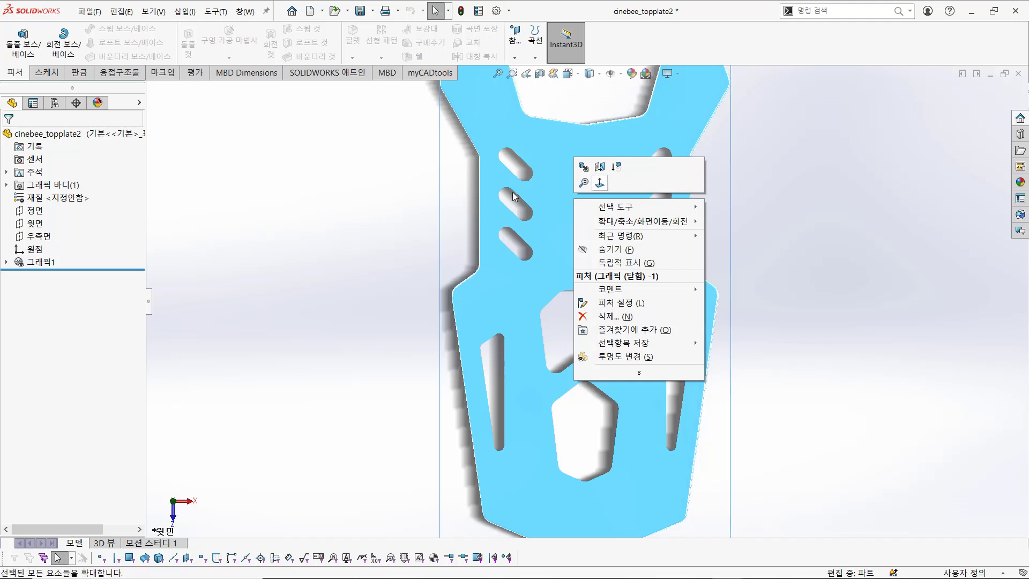
pyautogui.click(404, 214)
# Step: Start a sketch on the Top plane (윗면) and draw a circle about 3.65 mm in radius between the plate's two rows of slots
pyautogui.click(39, 224)
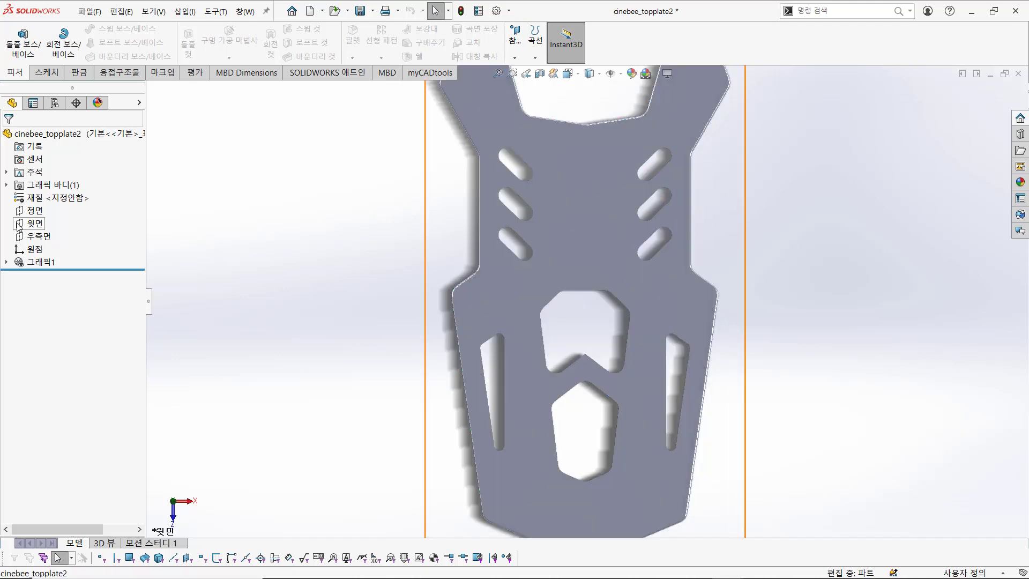
pyautogui.click(28, 207)
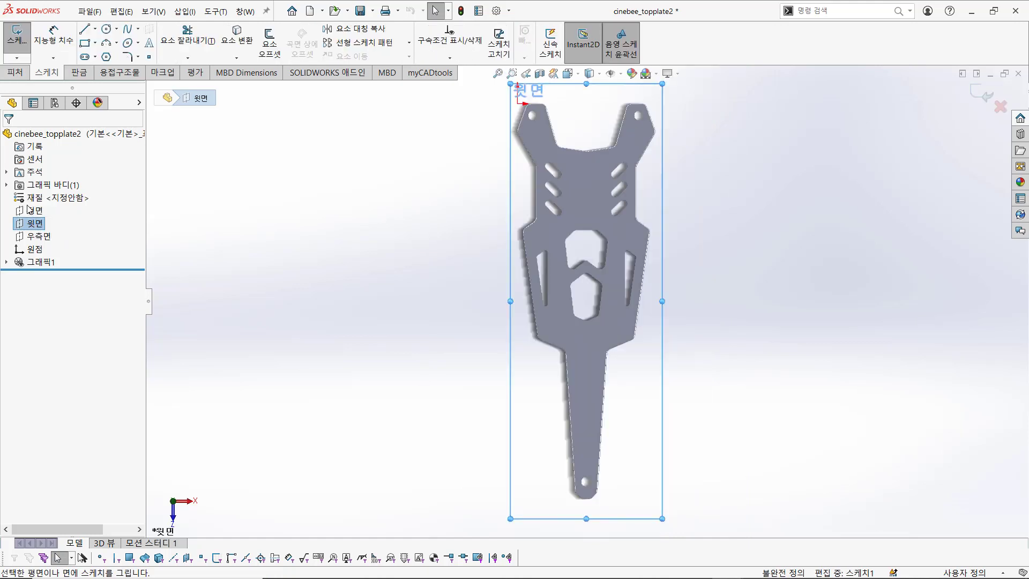
pyautogui.click(107, 32)
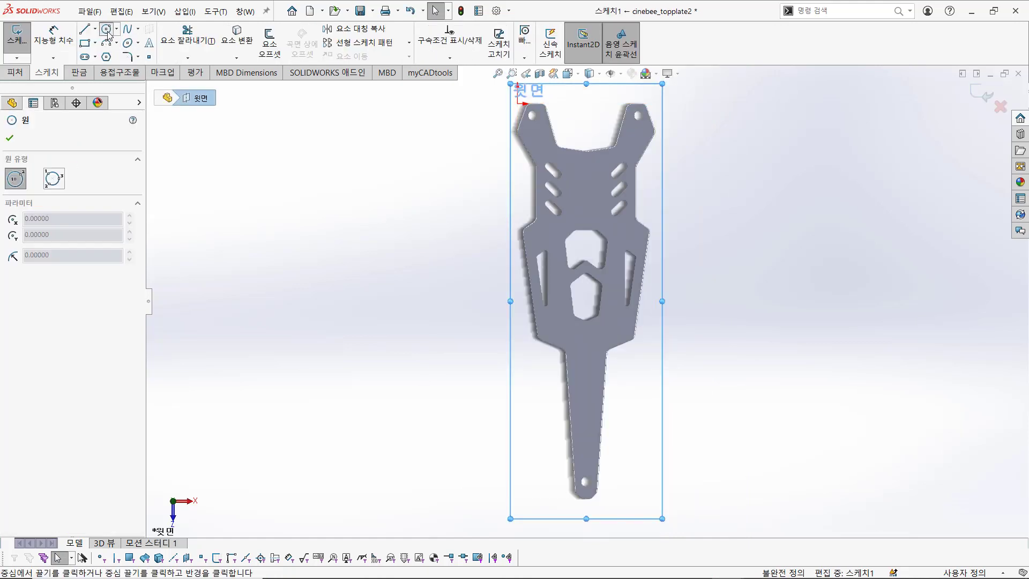
pyautogui.click(587, 191)
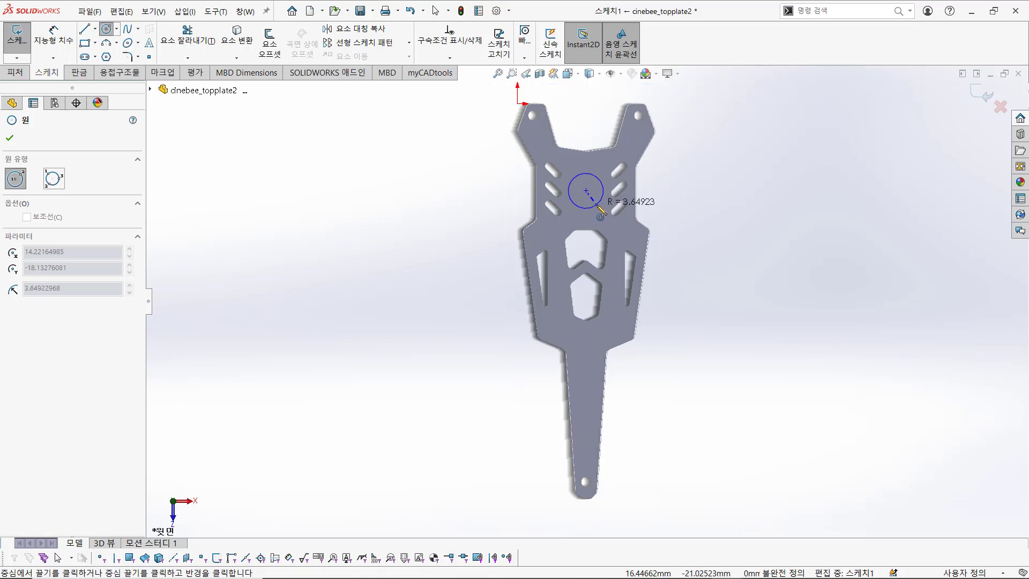
pyautogui.click(599, 204)
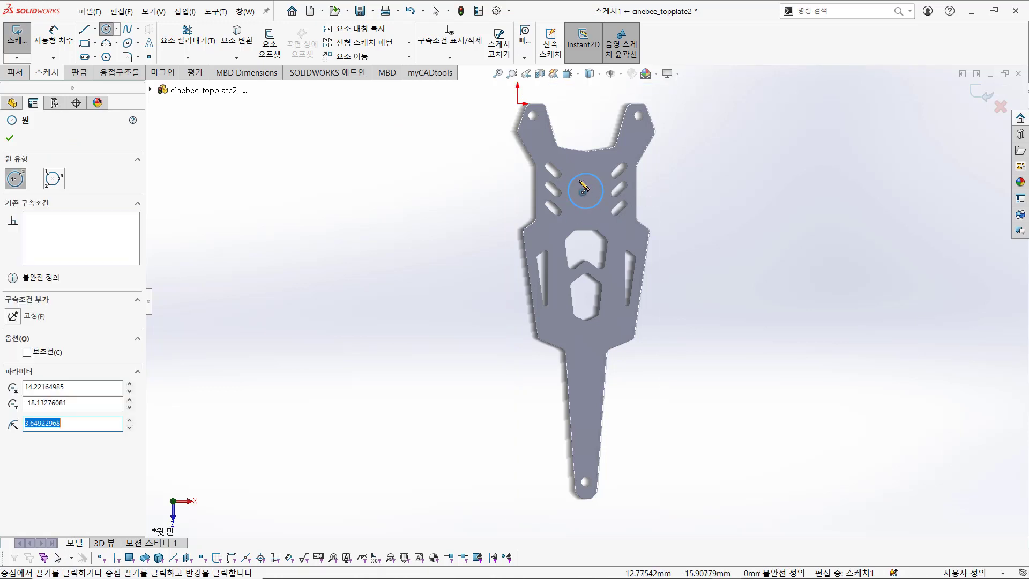
# Step: Extrude the circle as a boss, blind 10 mm in both directions from the sketch plane
pyautogui.click(17, 75)
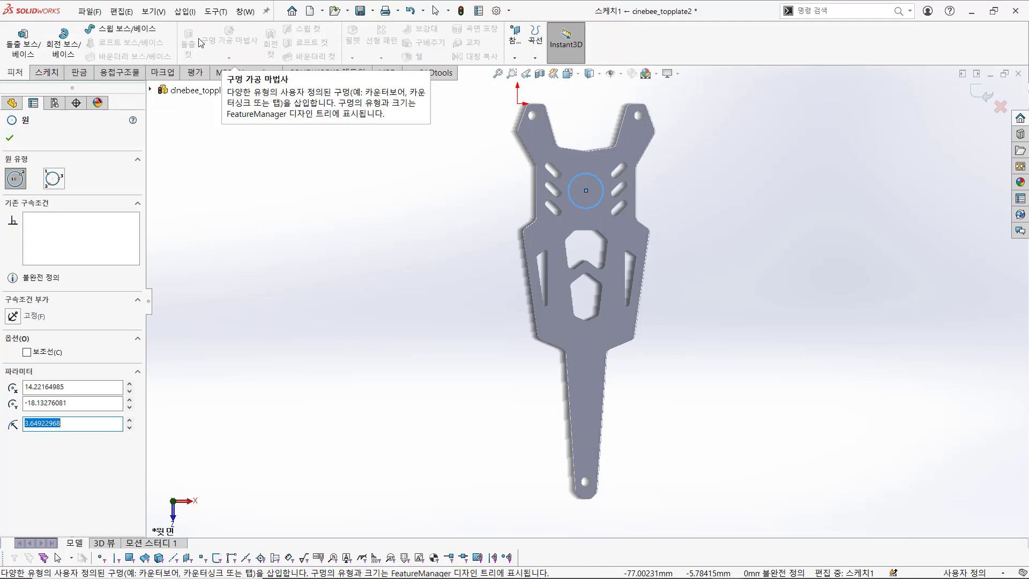
pyautogui.scroll(-3, 590, 214)
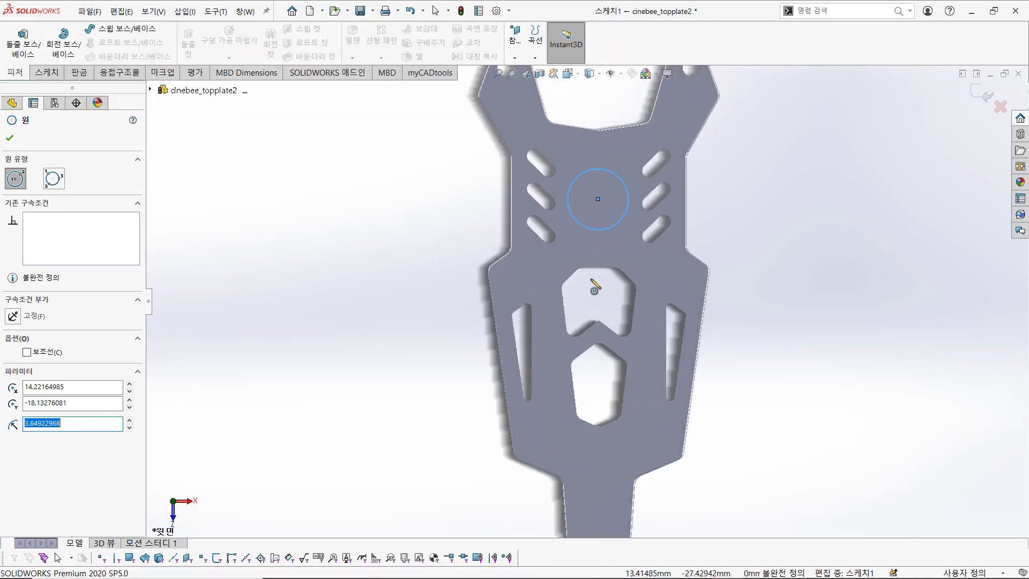
pyautogui.moveTo(581, 229); pyautogui.dragTo(585, 387, button='middle')
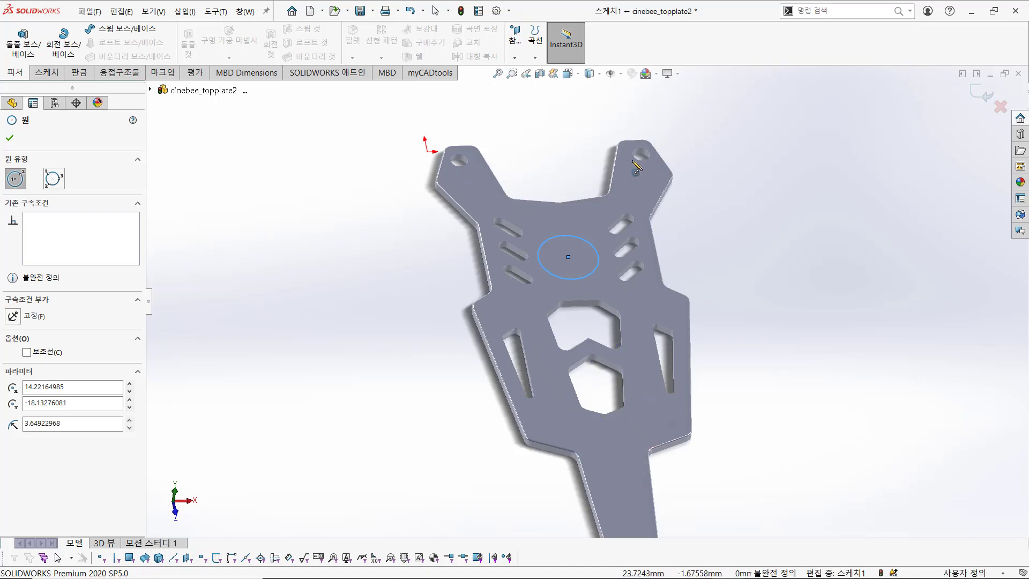
pyautogui.click(21, 46)
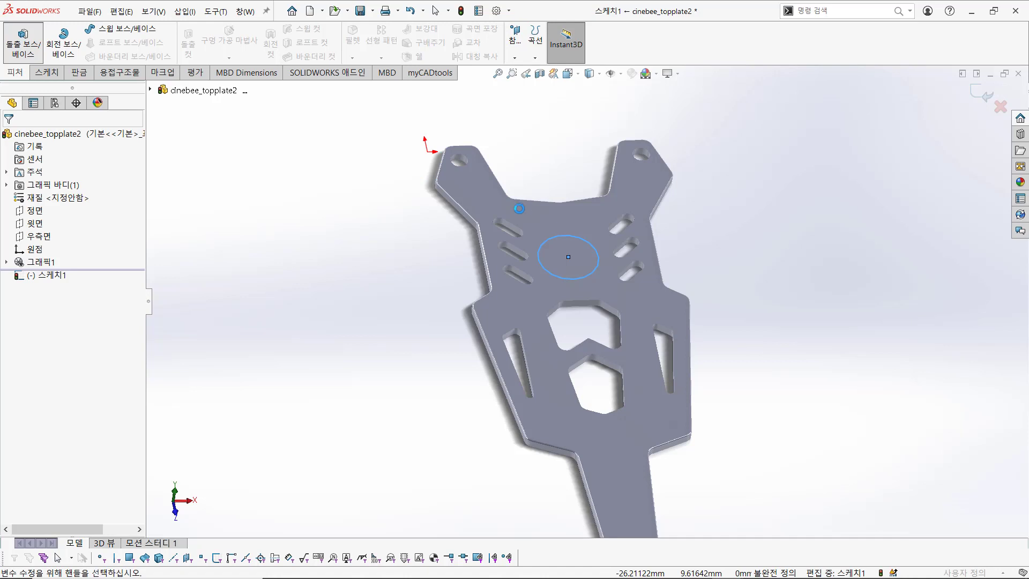
pyautogui.moveTo(545, 262); pyautogui.dragTo(611, 217, button='middle')
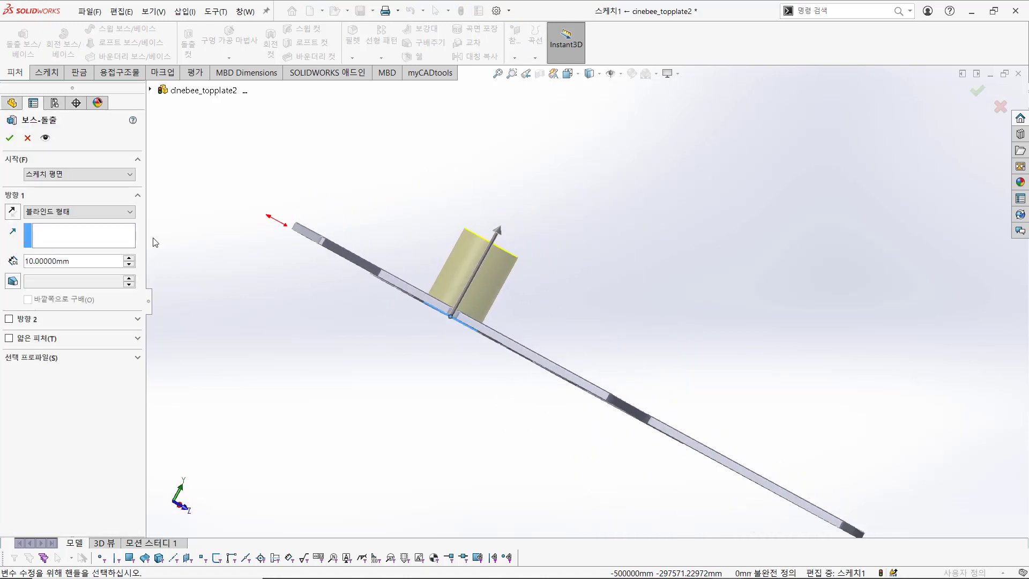
pyautogui.click(10, 319)
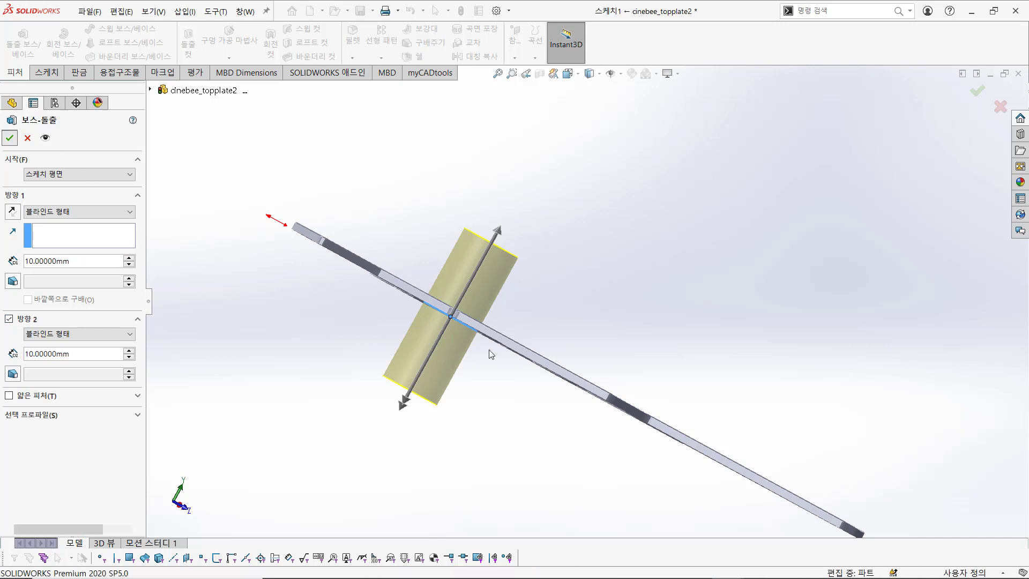
pyautogui.press('Return')
# Step: Select the plate's graphics body and the extruded cylinder in turn to compare how each can be picked in the model
pyautogui.moveTo(597, 290); pyautogui.dragTo(562, 314, button='middle')
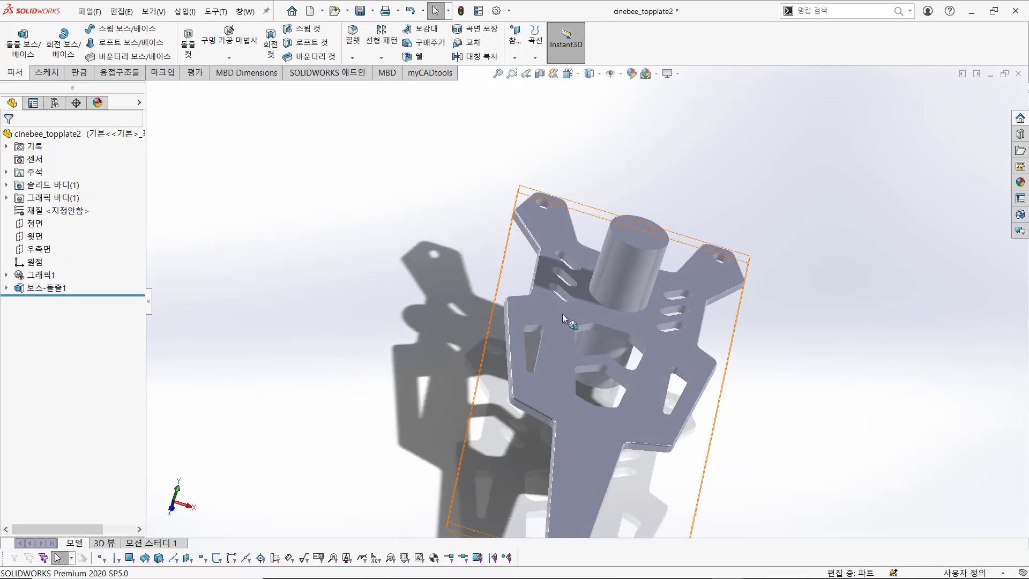
pyautogui.click(561, 314)
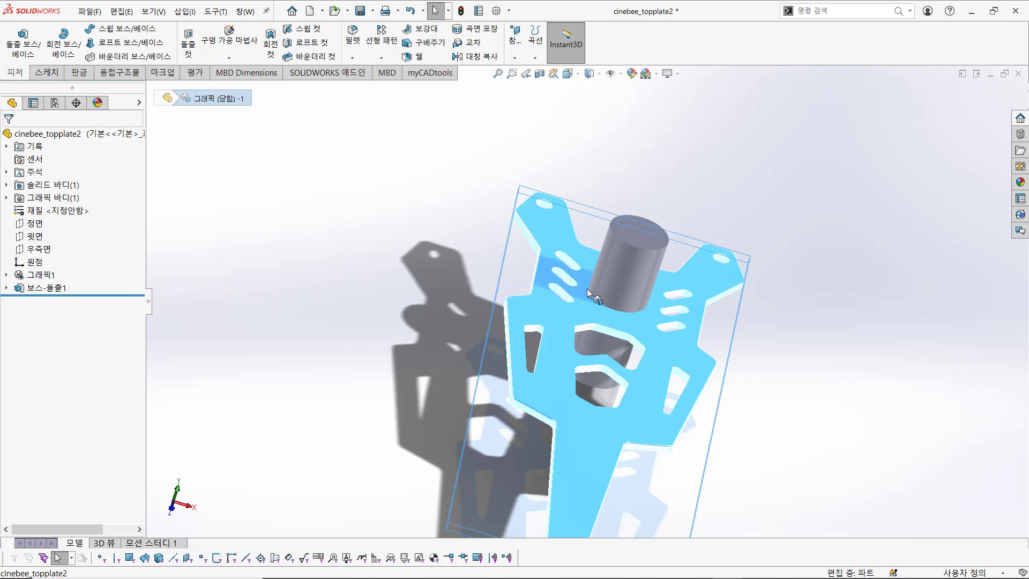
pyautogui.click(623, 281)
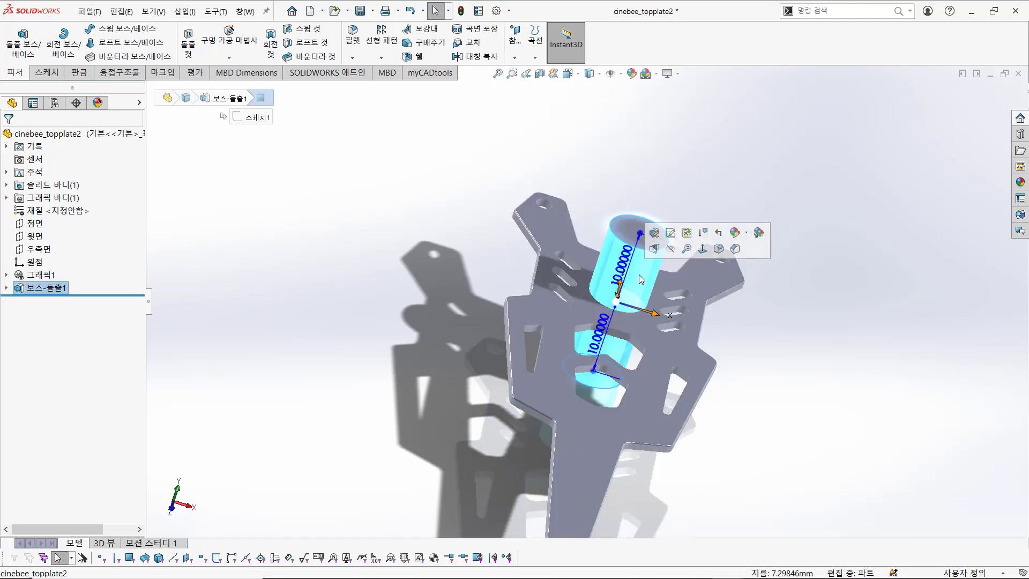
pyautogui.press('Escape')
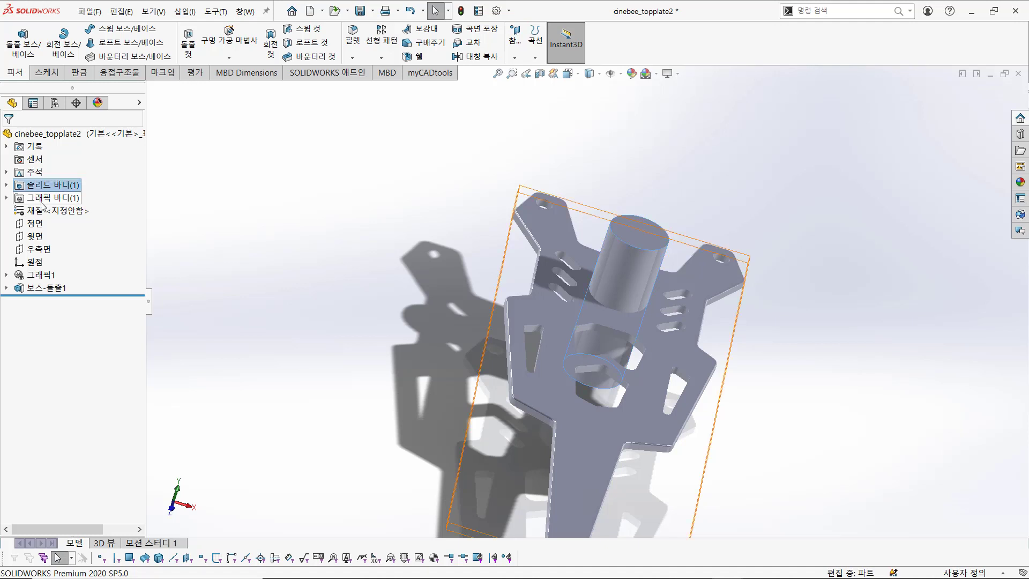
# Step: Expand the solid bodies (솔리드 바디) and graphics bodies (그래픽 바디) folders to examine which body each one holds
pyautogui.click(30, 199)
pyautogui.click(7, 185)
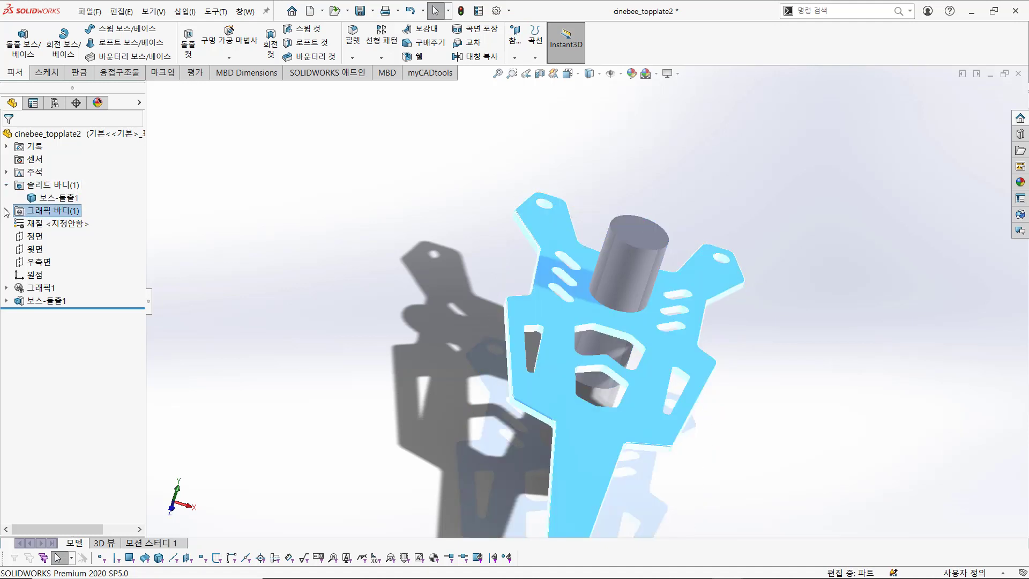
pyautogui.click(7, 211)
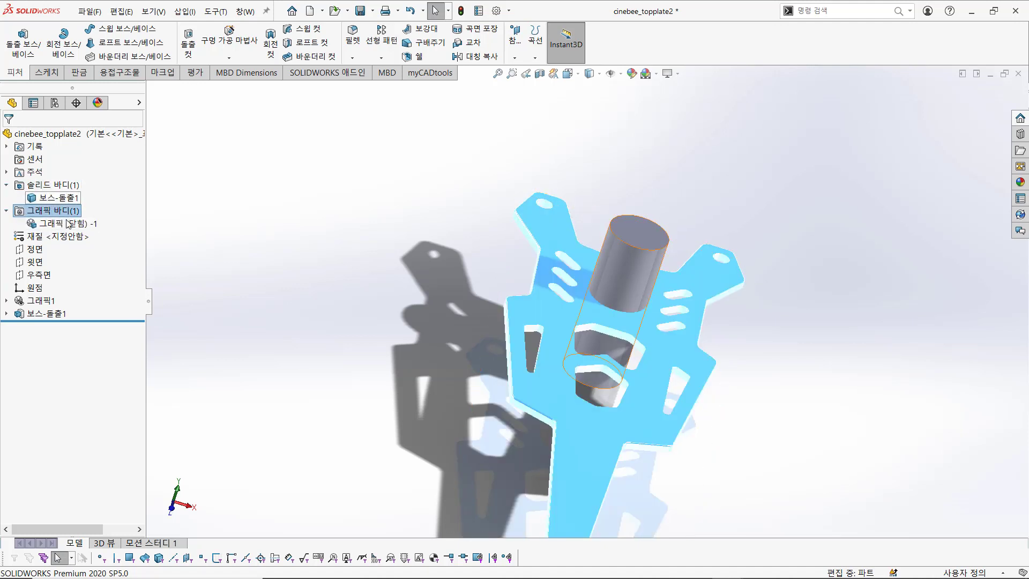
pyautogui.click(252, 207)
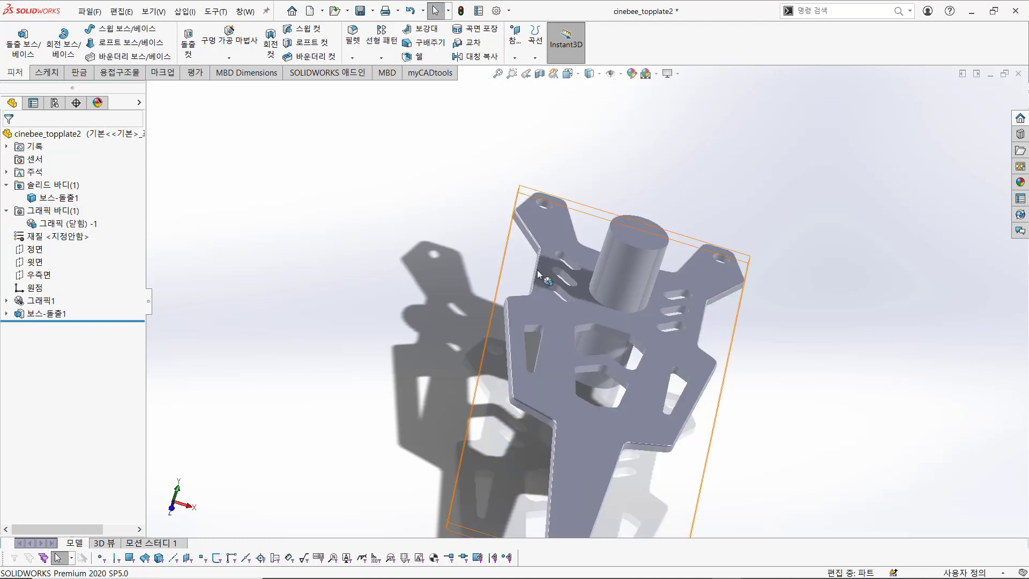
# Step: Select the cylinder's solid body together with the plate's graphics body and examine which commands are offered for the pair
pyautogui.scroll(-6, 604, 301)
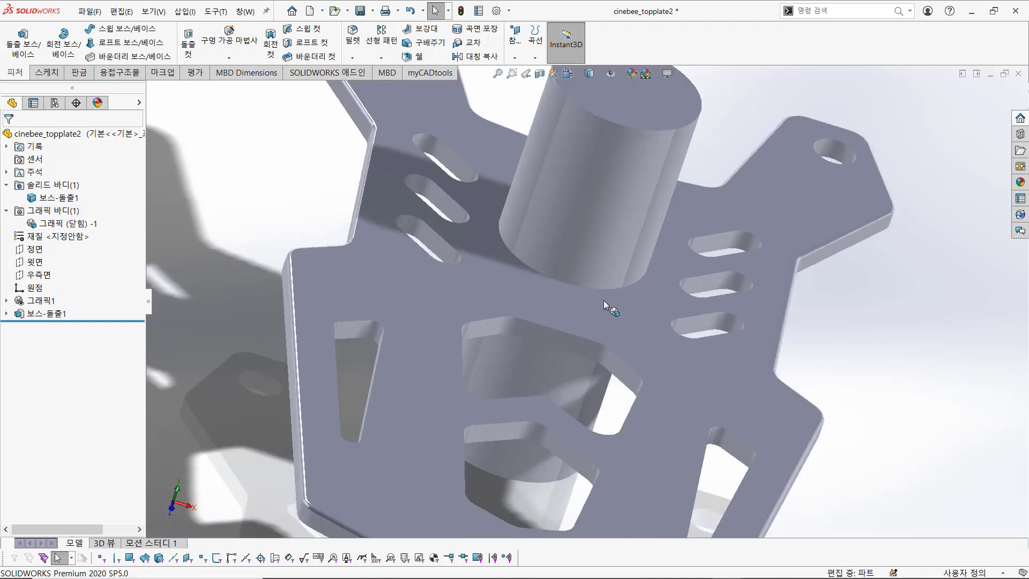
pyautogui.click(546, 304)
pyautogui.click(513, 195)
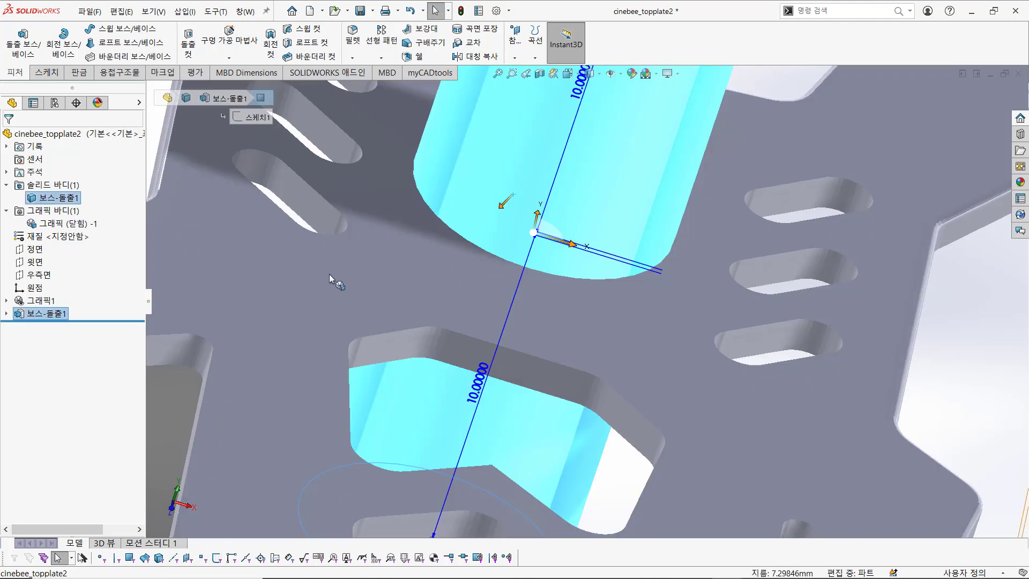
pyautogui.click(52, 226)
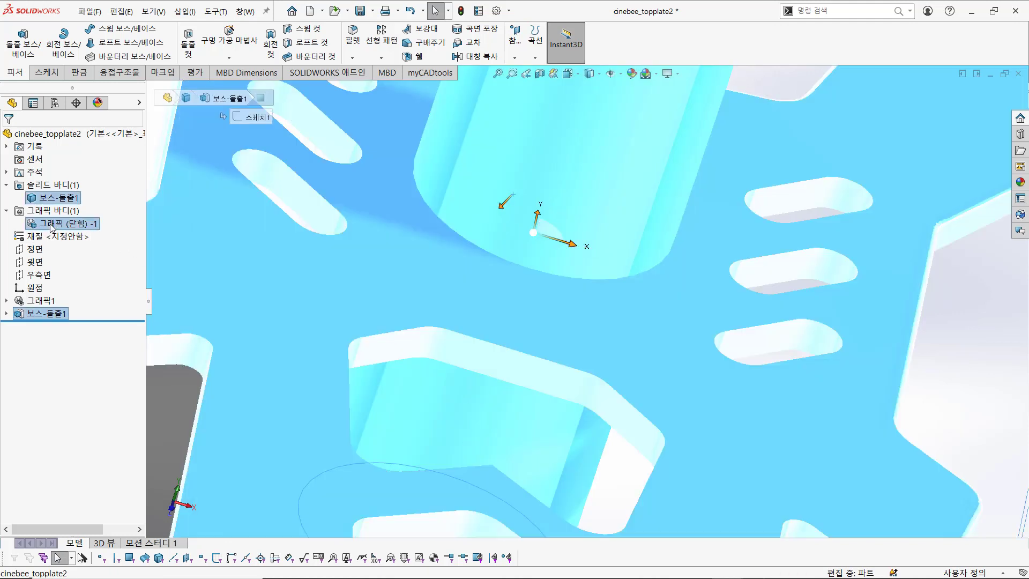
pyautogui.rightClick(75, 201)
pyautogui.click(54, 229)
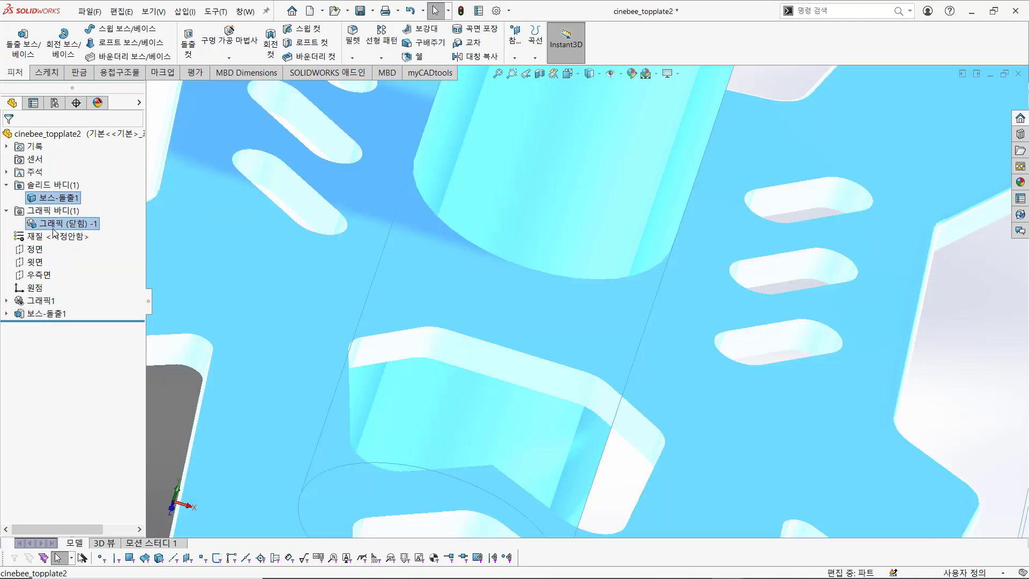
pyautogui.rightClick(54, 229)
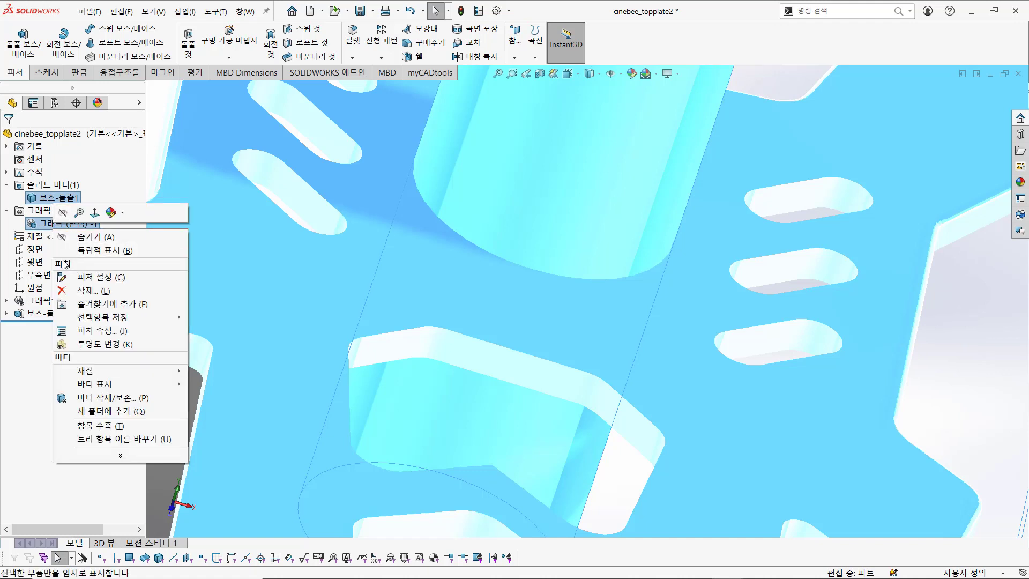
pyautogui.click(90, 456)
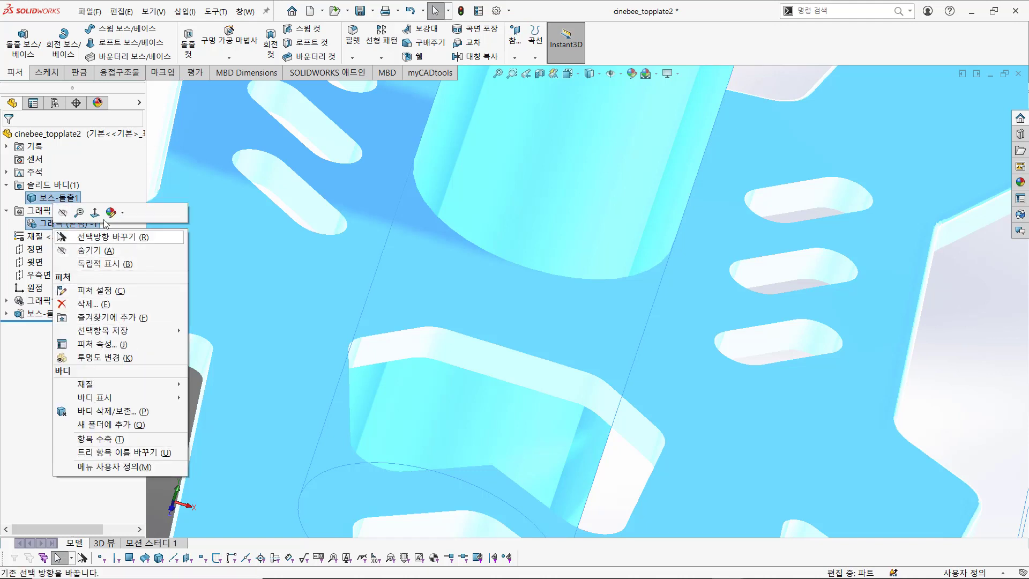
pyautogui.click(138, 246)
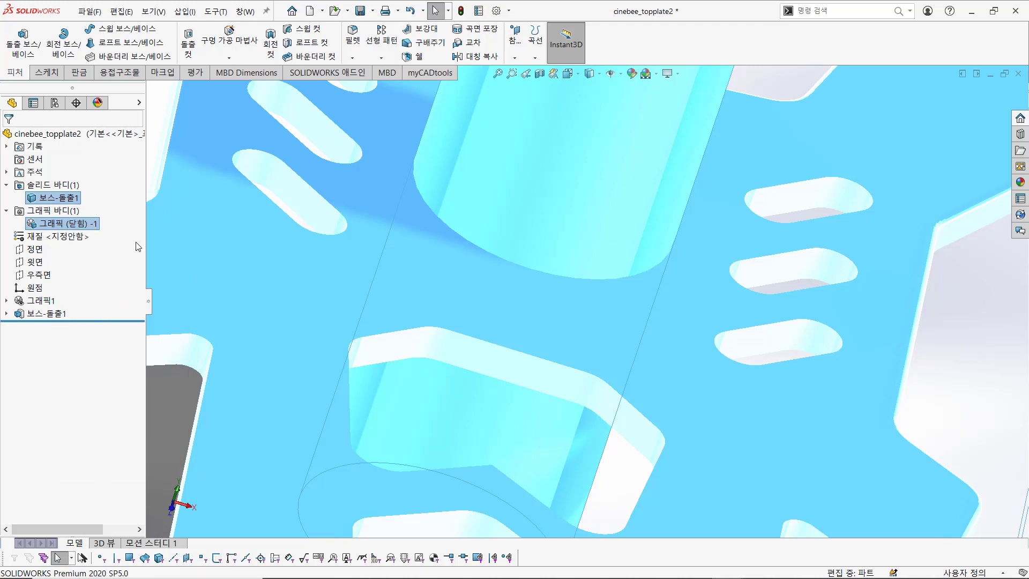
pyautogui.press('Escape')
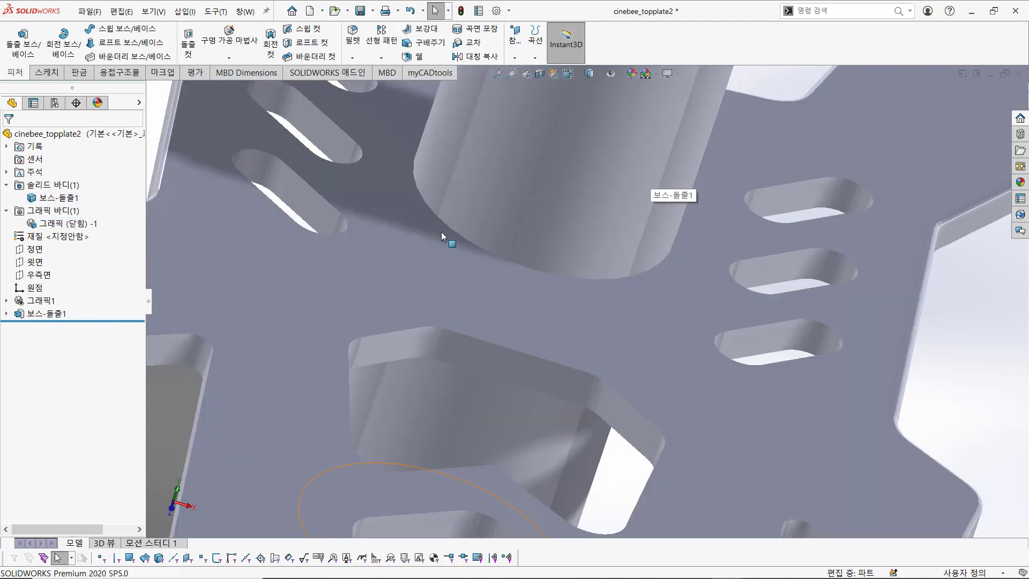
pyautogui.scroll(5, 492, 278)
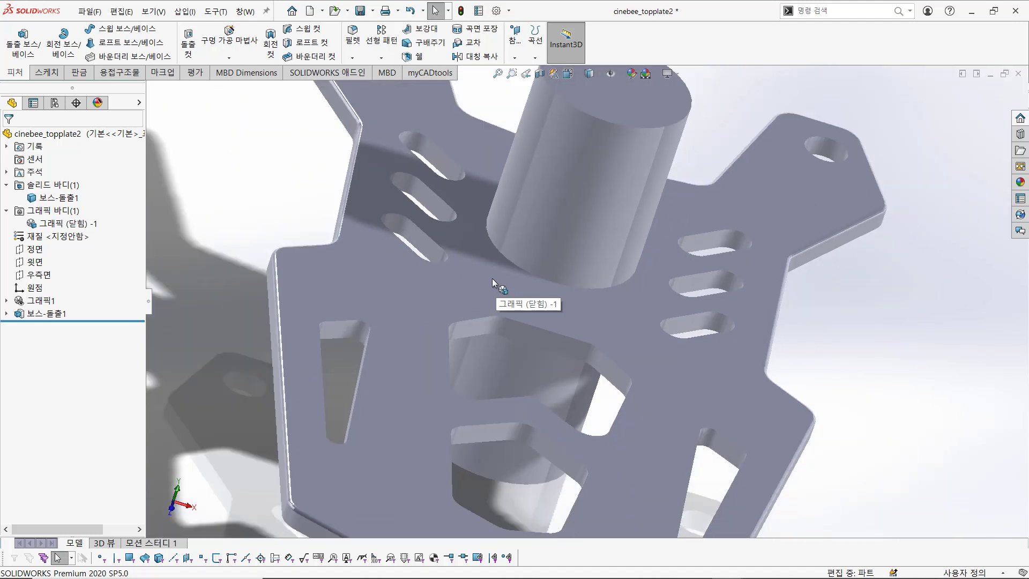
# Step: Convert the cylinder's solid body to a mesh body without keeping the original body
pyautogui.rightClick(51, 198)
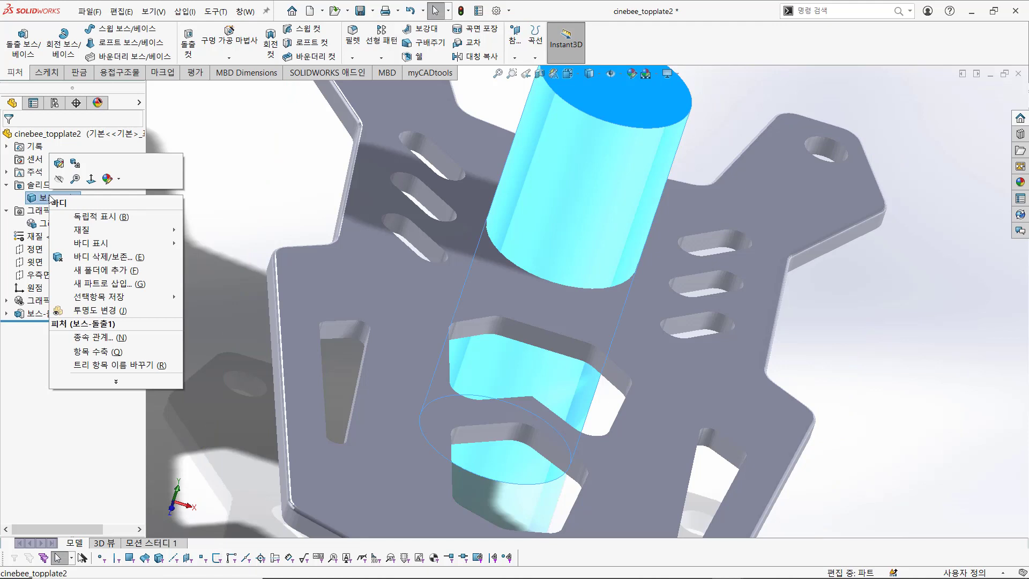
pyautogui.click(74, 163)
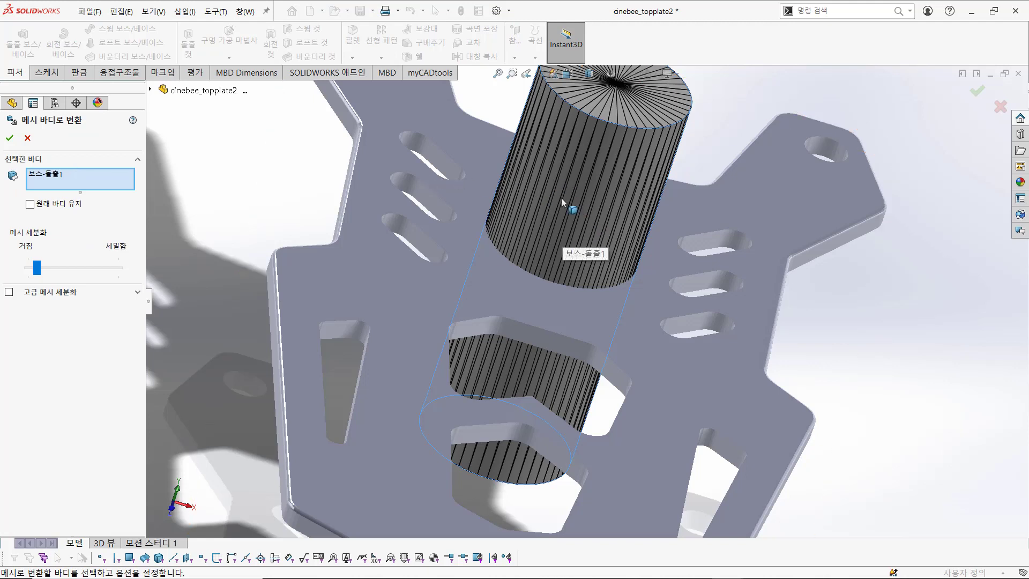
pyautogui.click(10, 139)
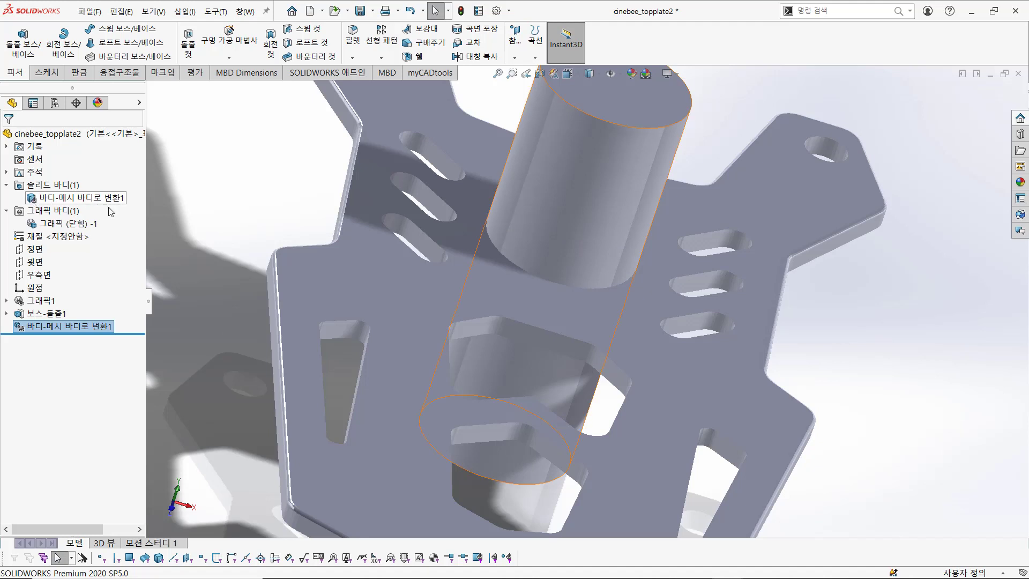
# Step: Convert the plate's graphics body to a mesh body without grouping its facets into faces
pyautogui.click(67, 223)
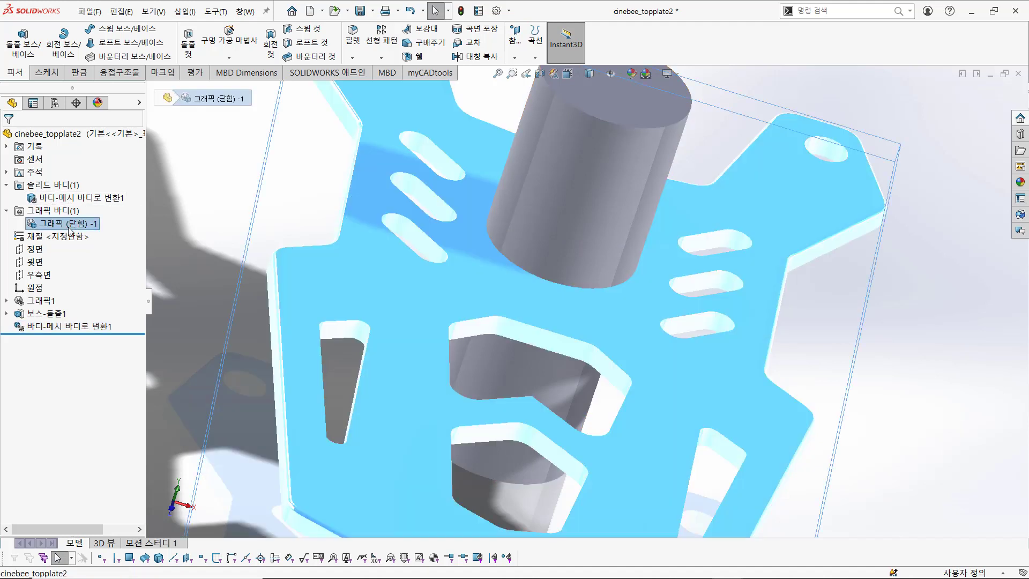
pyautogui.rightClick(69, 224)
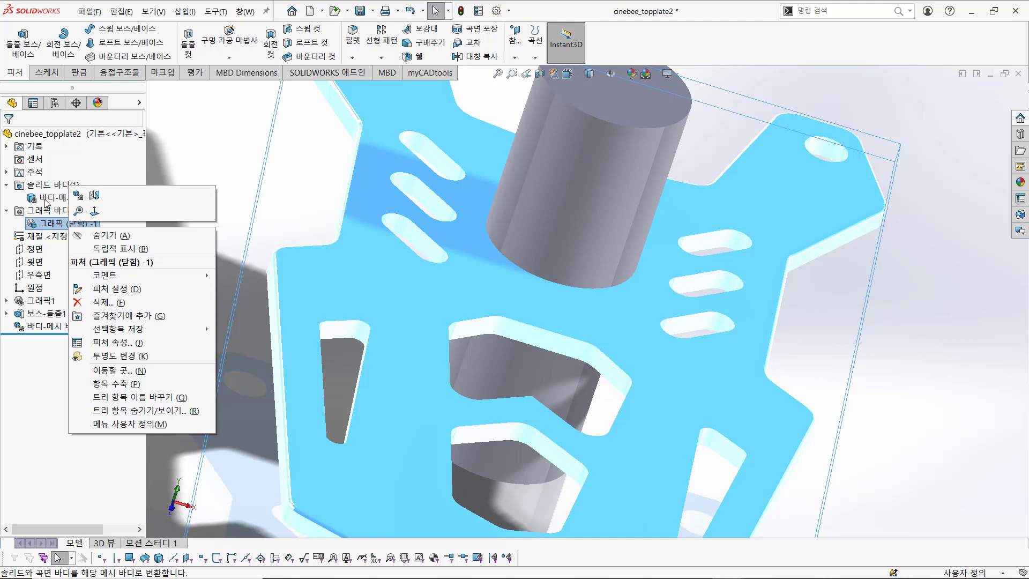
pyautogui.click(87, 195)
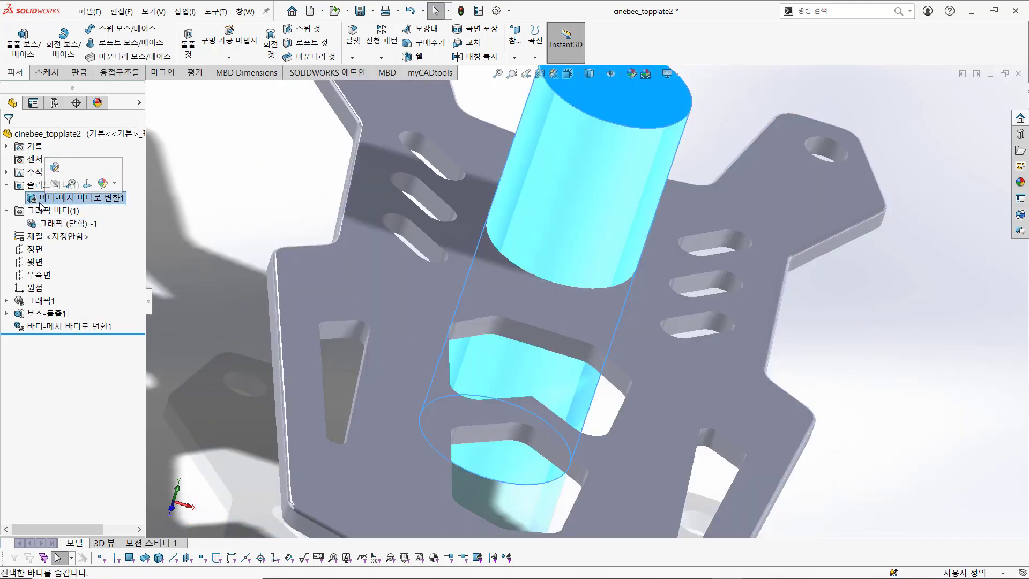
pyautogui.click(49, 229)
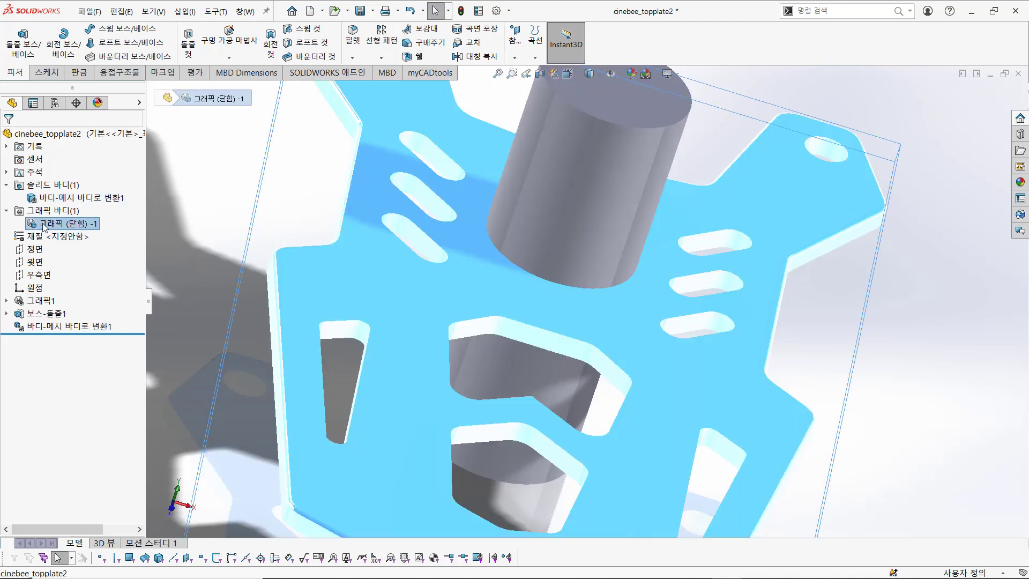
pyautogui.rightClick(44, 227)
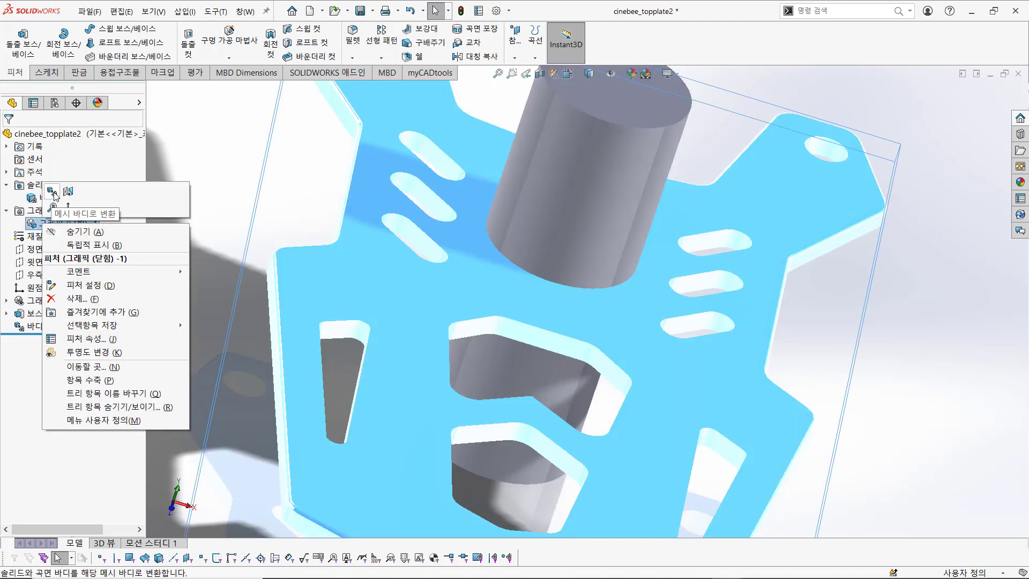
pyautogui.click(52, 191)
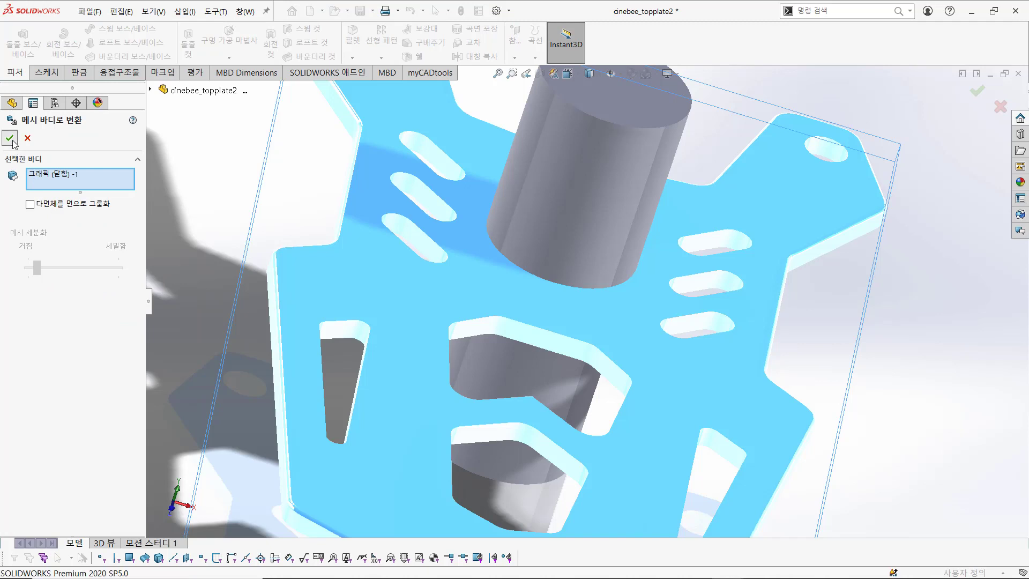
pyautogui.click(11, 139)
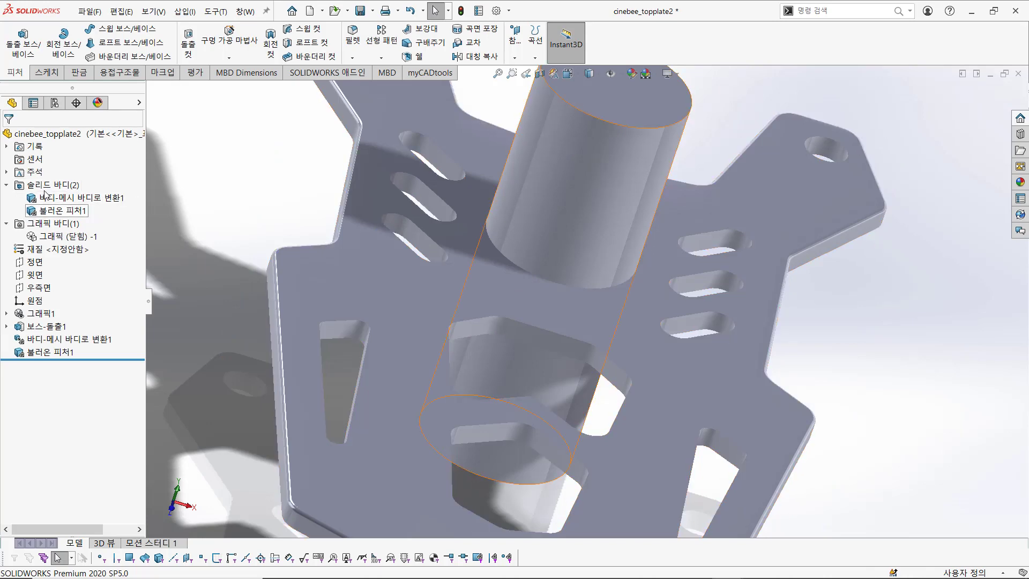
# Step: Combine the two mesh bodies with the subtract (제거) operation, using the plate as main body and the cylinder as body to remove
pyautogui.click(63, 199)
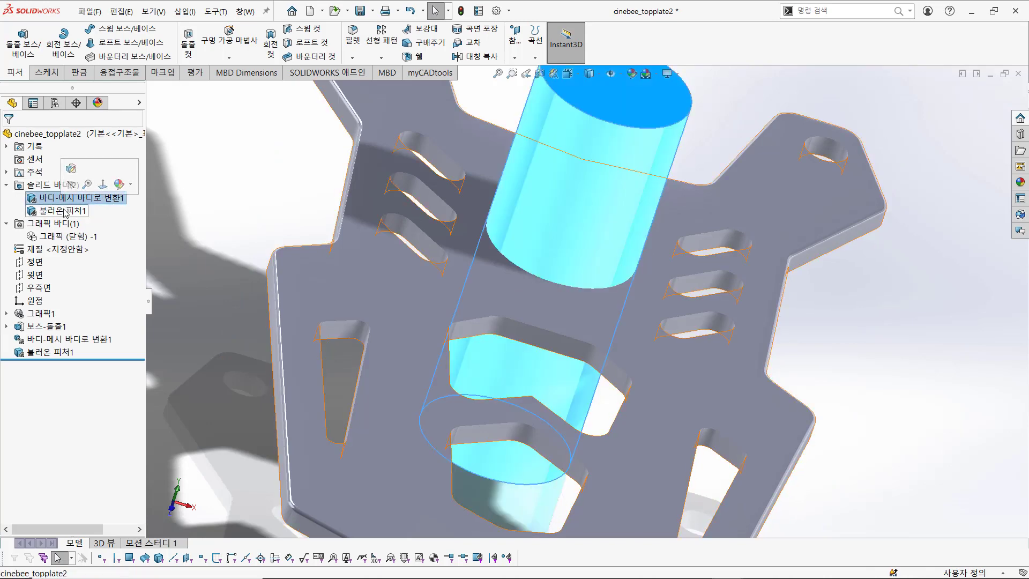
pyautogui.keyDown('ctrl'); pyautogui.click(64, 211); pyautogui.keyUp('ctrl')
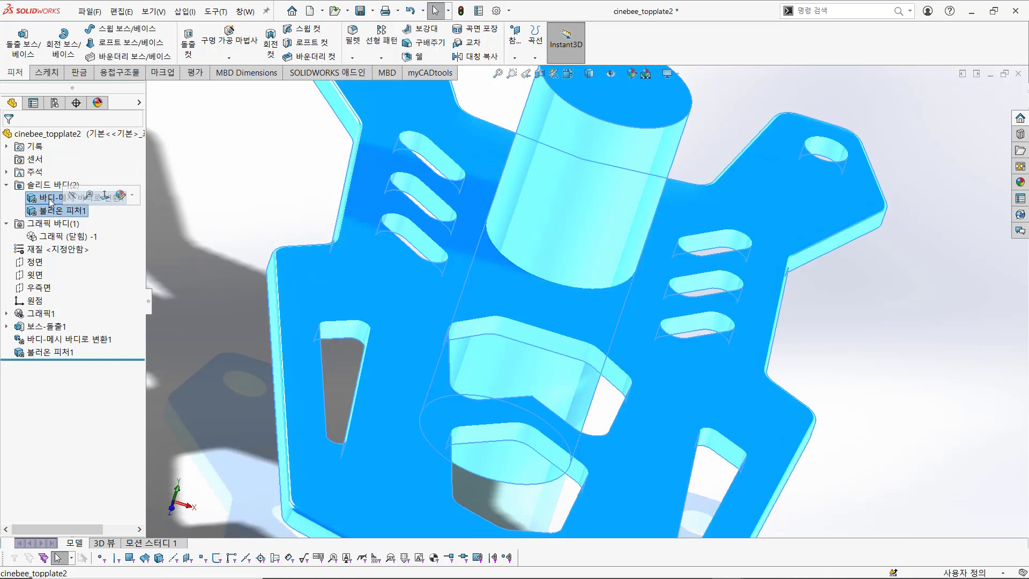
pyautogui.rightClick(45, 211)
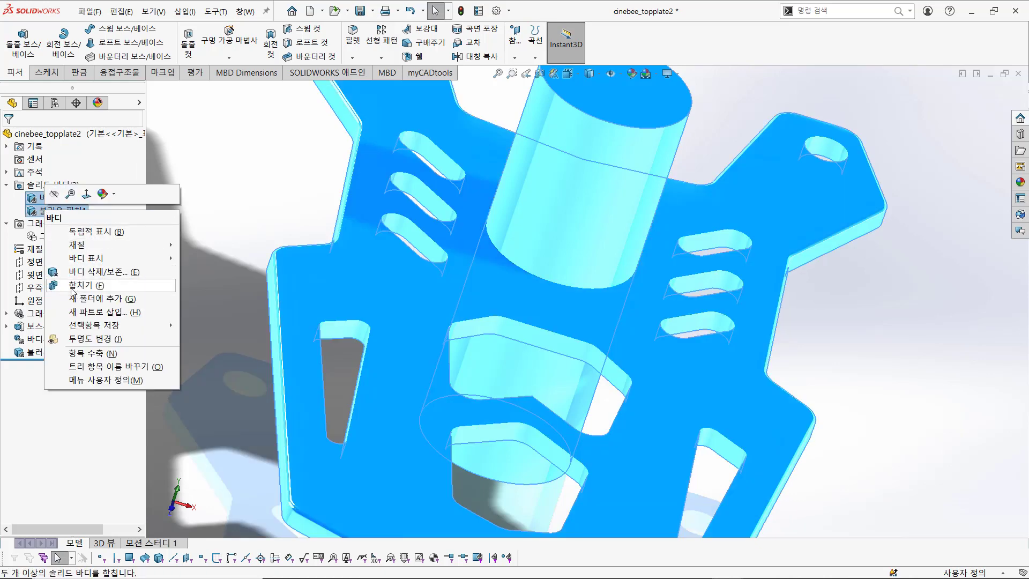
pyautogui.click(72, 289)
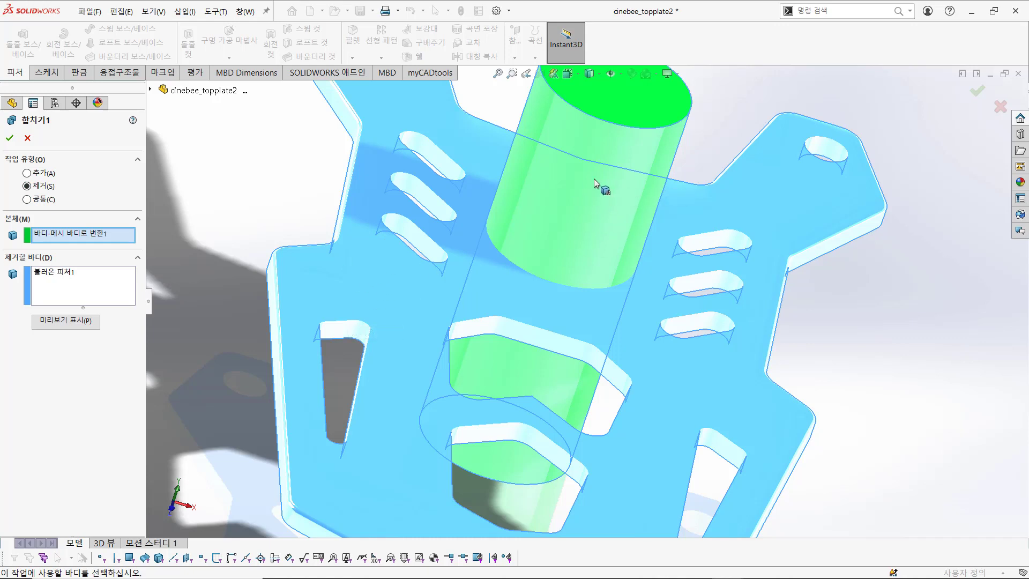
pyautogui.click(356, 279)
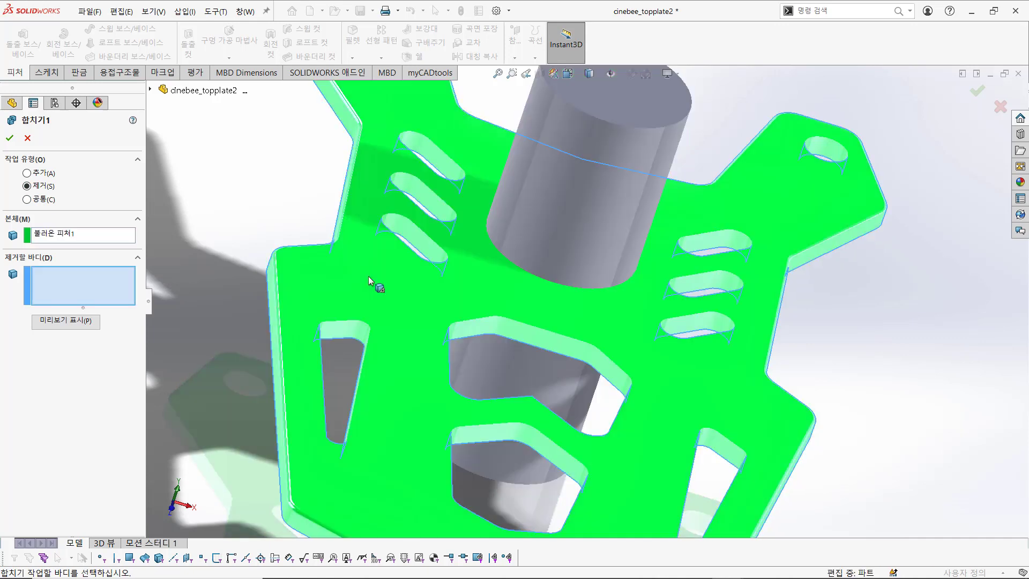
pyautogui.click(535, 219)
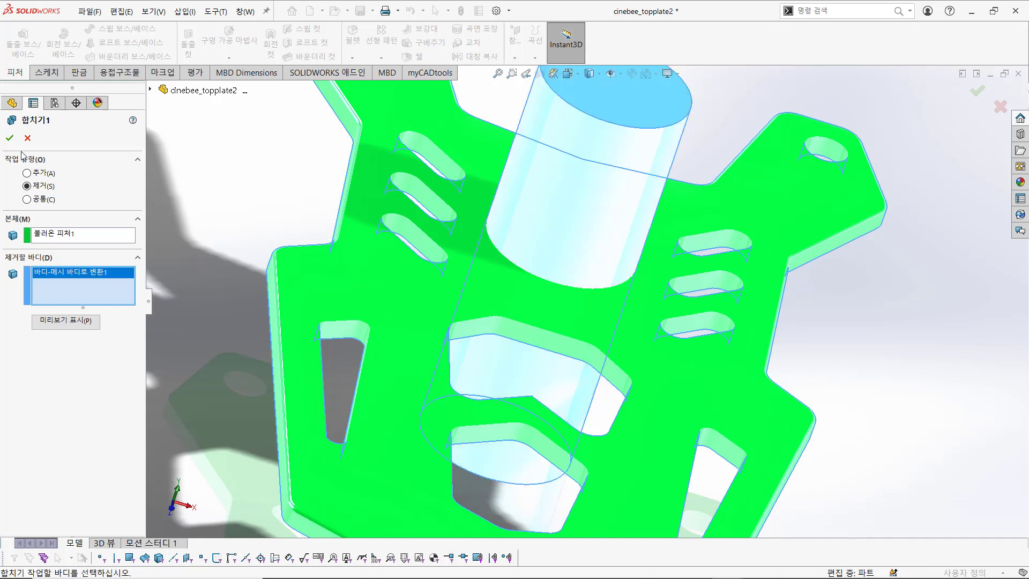
pyautogui.click(10, 138)
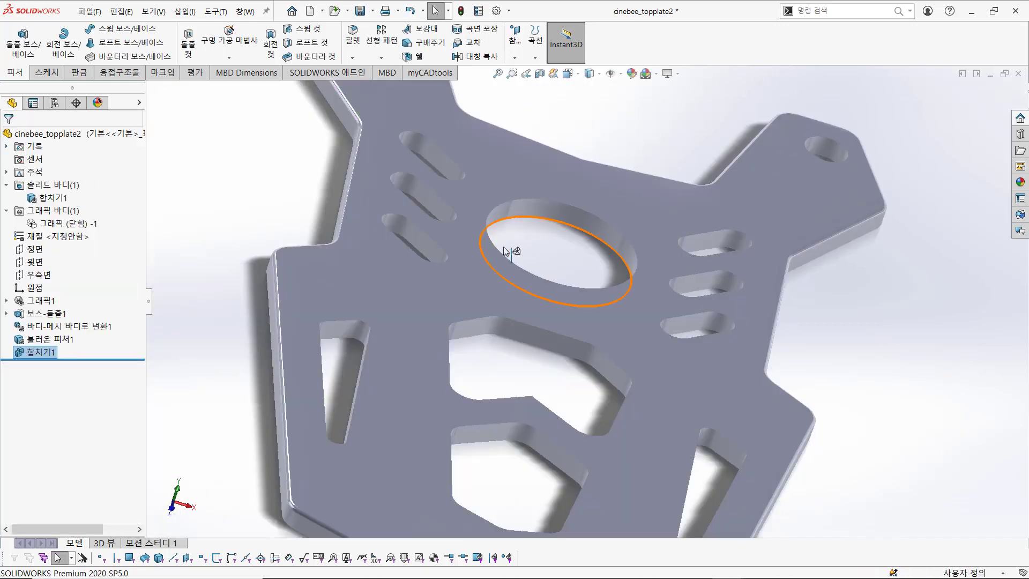
# Step: Fillet the two circular edges of the hole cut through the plate with a 0.2 mm radius
pyautogui.moveTo(568, 258); pyautogui.dragTo(552, 274, button='middle')
pyautogui.scroll(2, 536, 147)
pyautogui.scroll(-3, 583, 230)
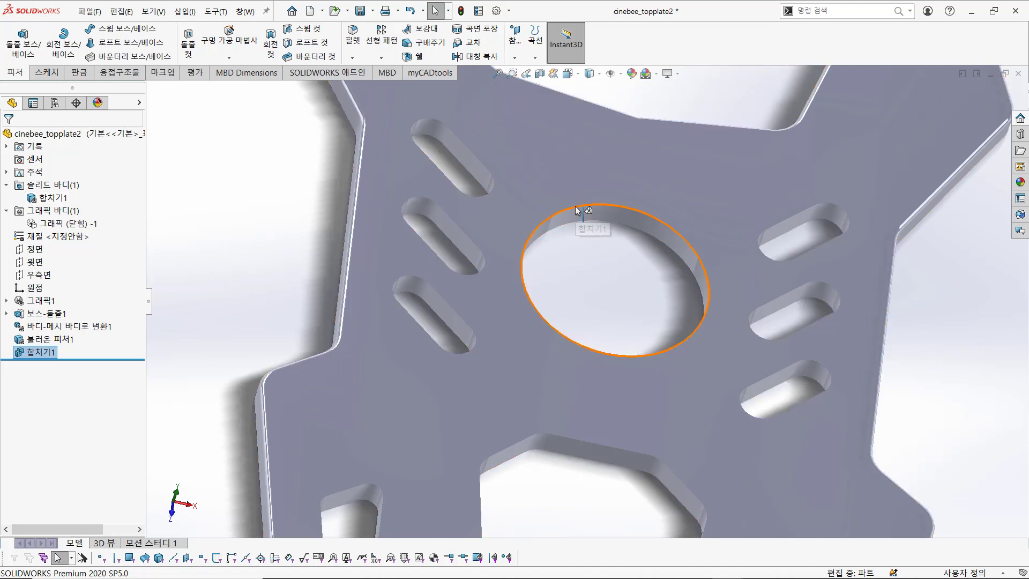
pyautogui.click(576, 207)
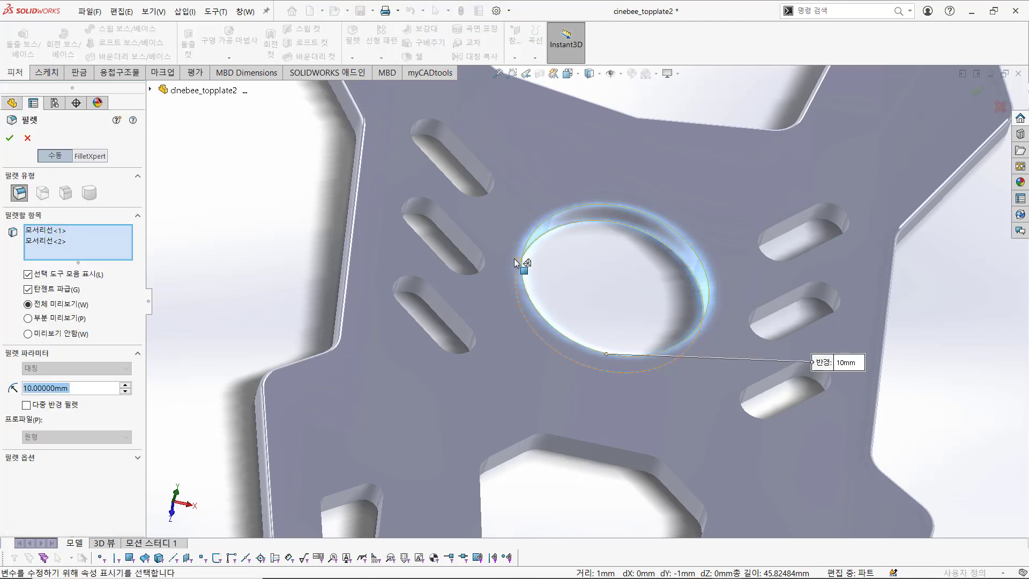
pyautogui.write('0.2')
pyautogui.press('Return')
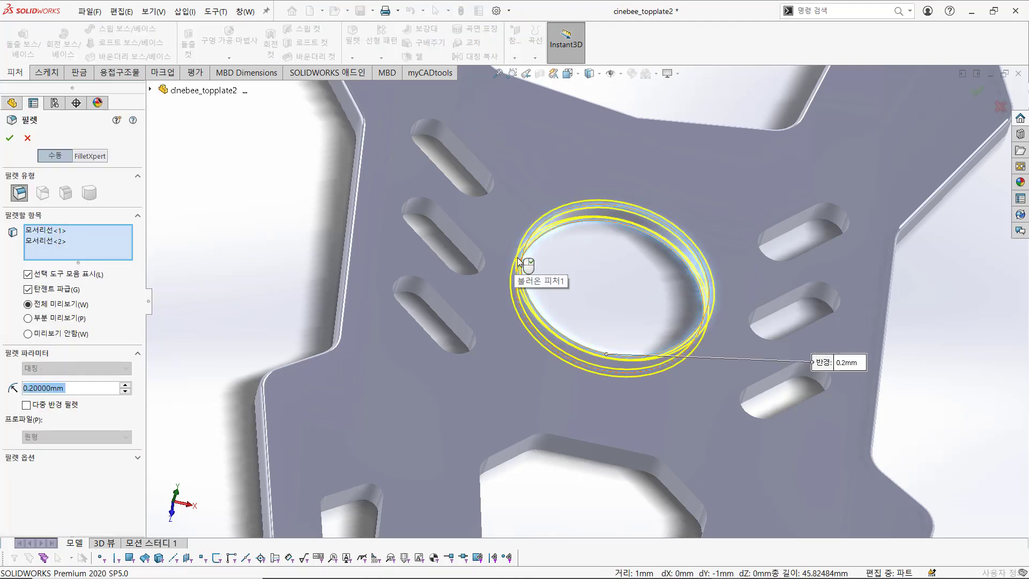
pyautogui.click(603, 275)
pyautogui.scroll(5, 627, 389)
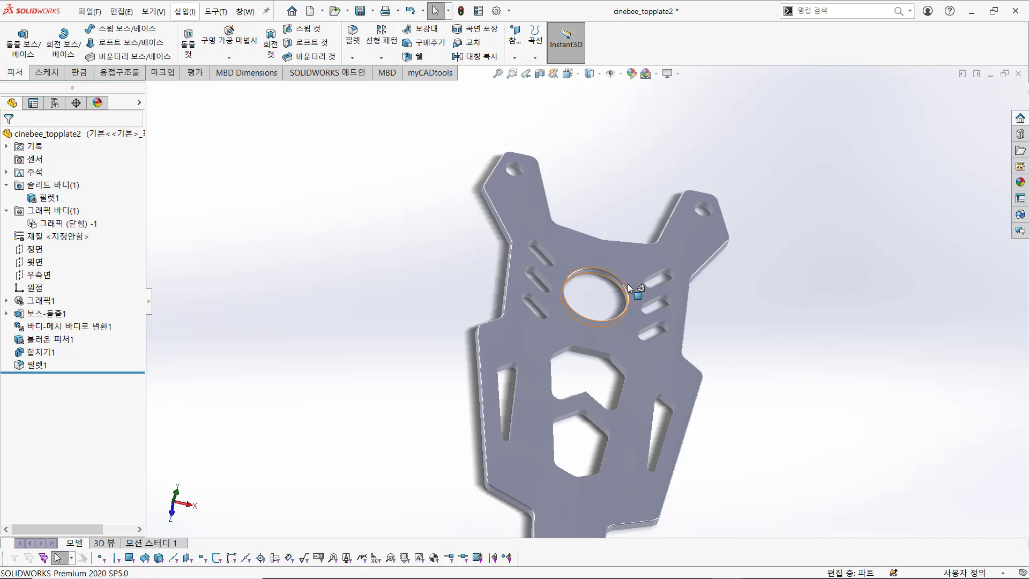
pyautogui.scroll(1, 567, 436)
pyautogui.moveTo(567, 436); pyautogui.dragTo(541, 316, button='middle')
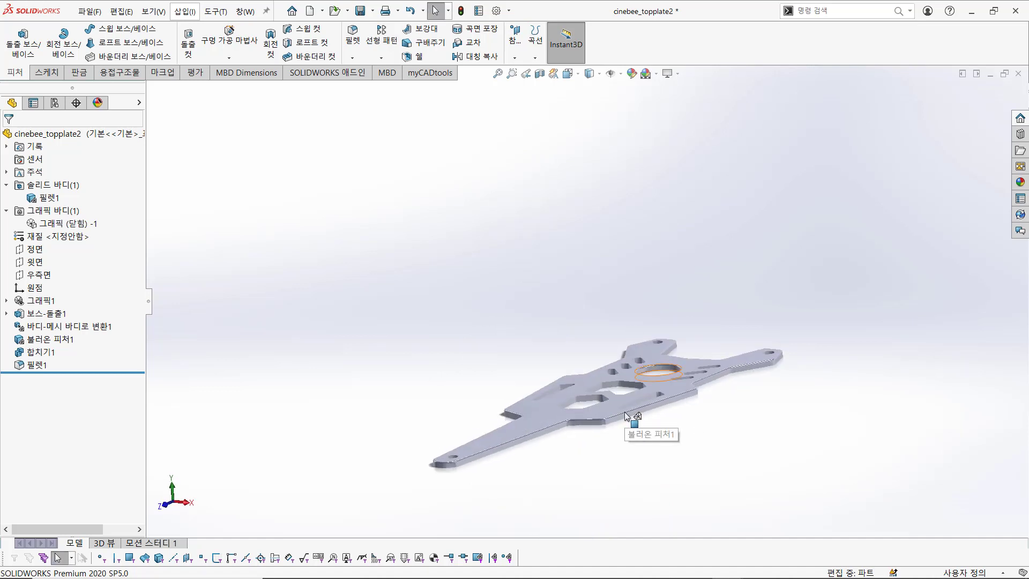
pyautogui.scroll(-3, 625, 412)
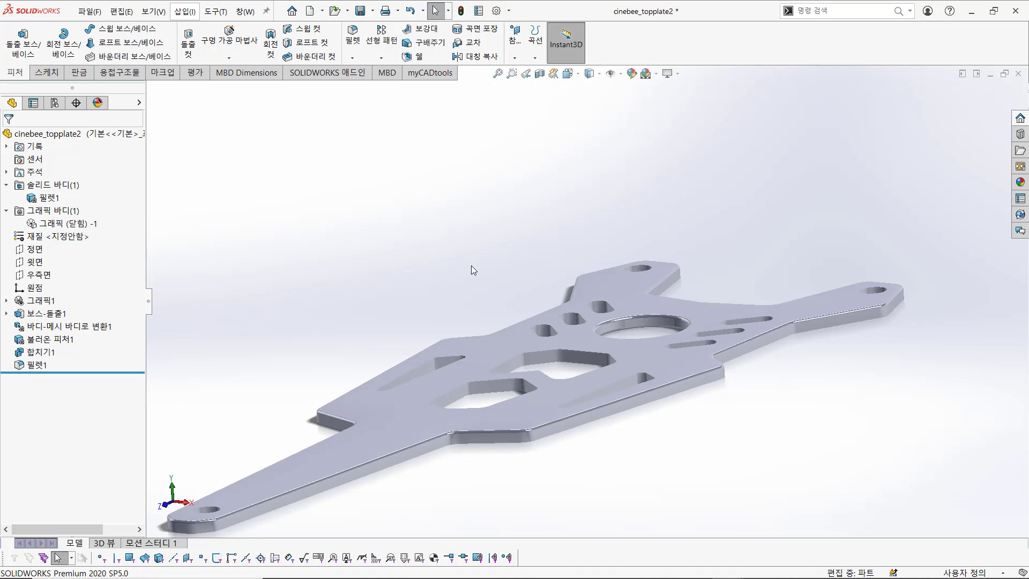
# Step: Tile the cinebee_topplate2 part and the CINEBEE.SLDASM assembly vertically so both documents show side by side
pyautogui.click(244, 12)
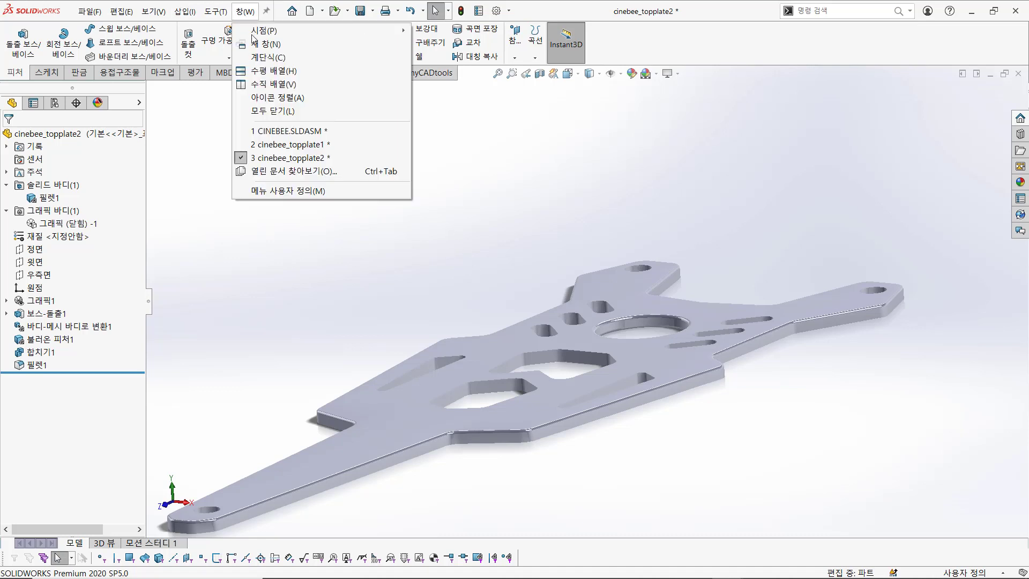
pyautogui.click(267, 84)
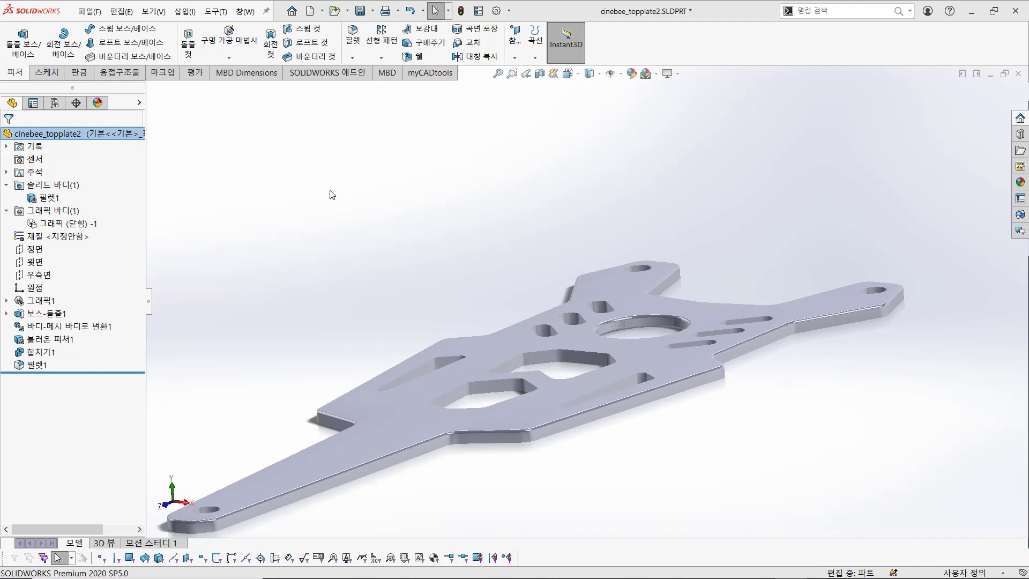
pyautogui.click(244, 13)
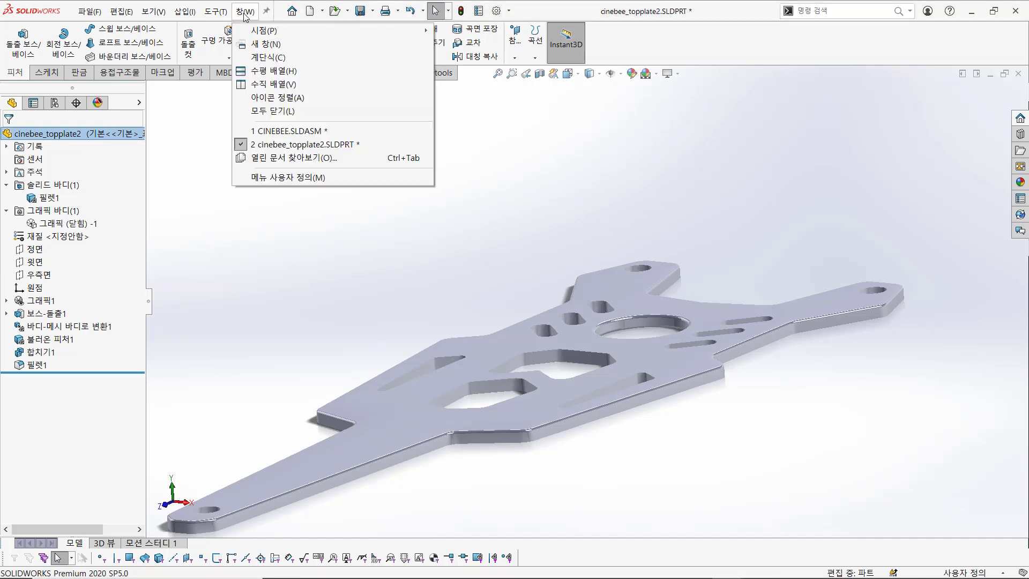
pyautogui.click(260, 86)
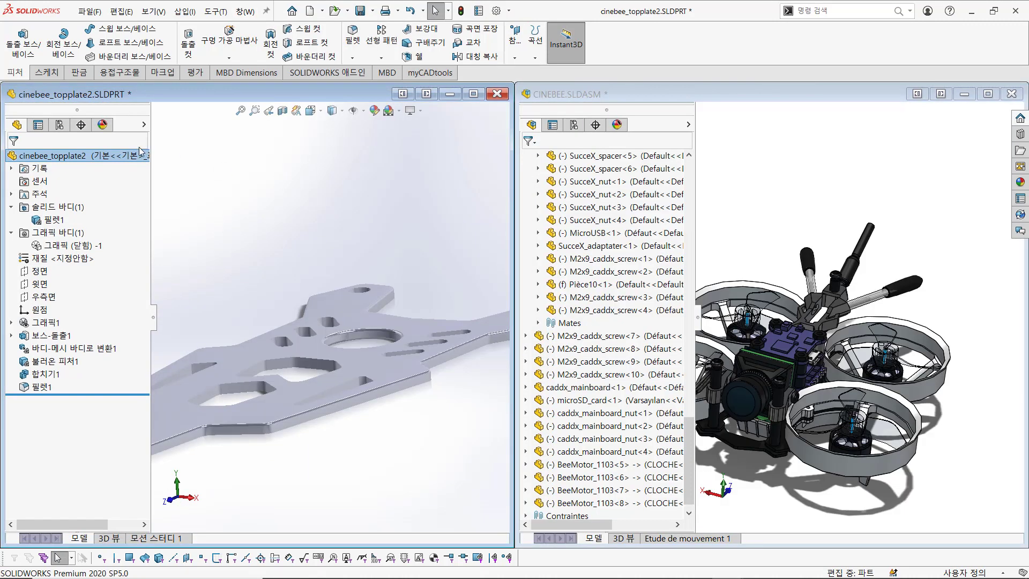
# Step: Insert the cinebee_topplate2 part into the CINEBEE.SLDASM assembly above the drone and maximize the assembly window
pyautogui.click(68, 156)
pyautogui.scroll(2, 603, 161)
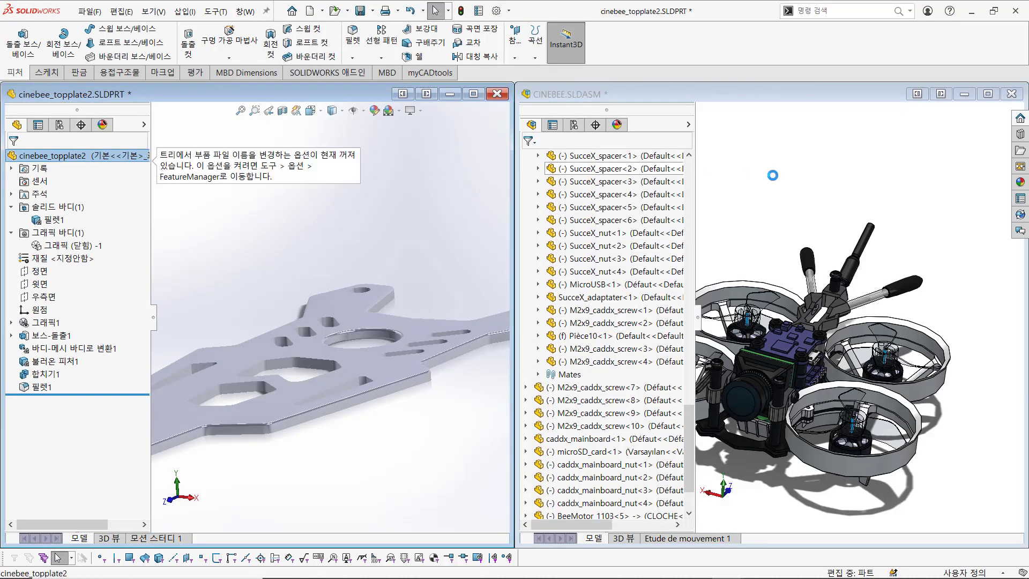
pyautogui.moveTo(772, 175); pyautogui.dragTo(827, 186)
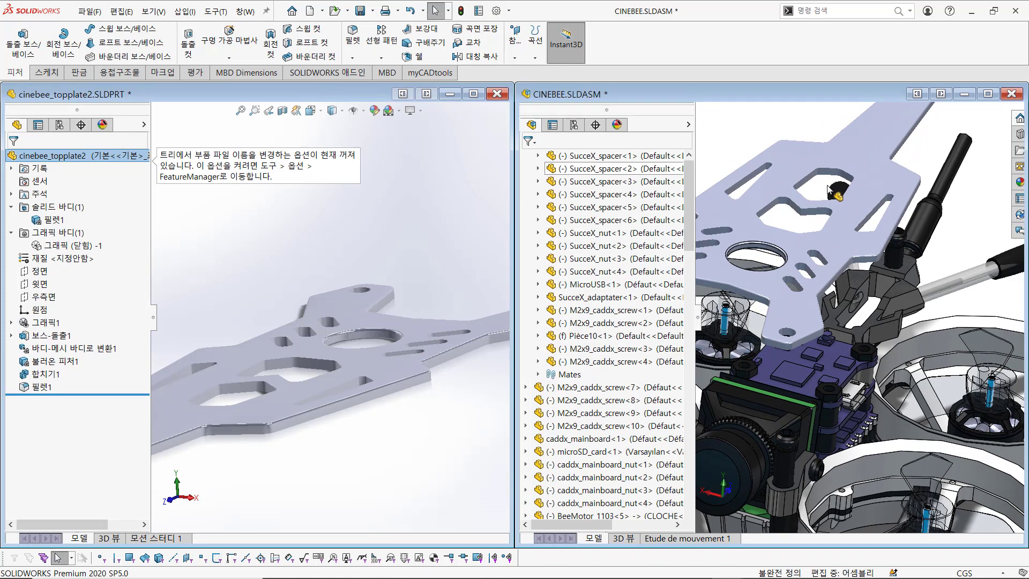
pyautogui.click(992, 94)
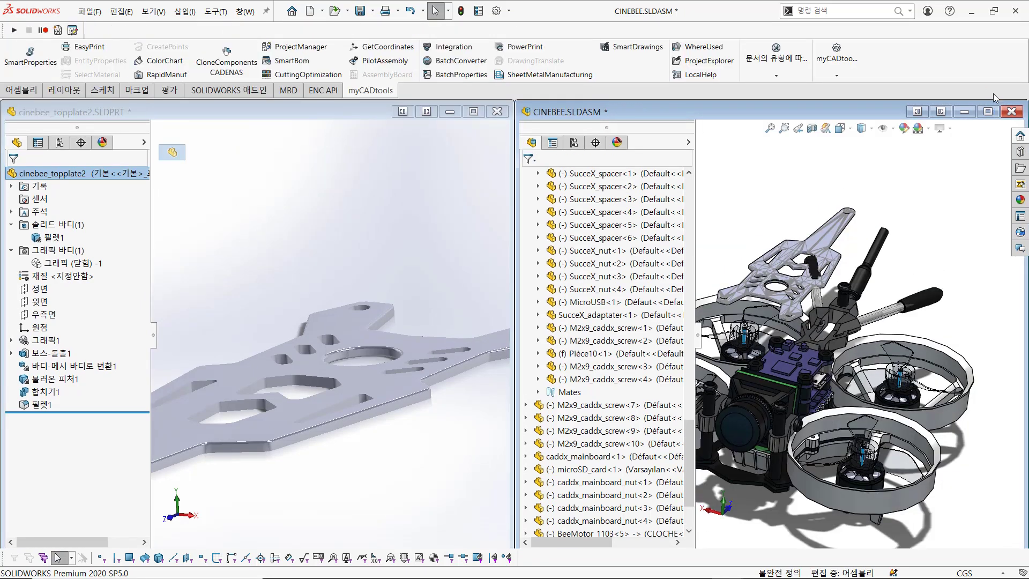
pyautogui.click(987, 112)
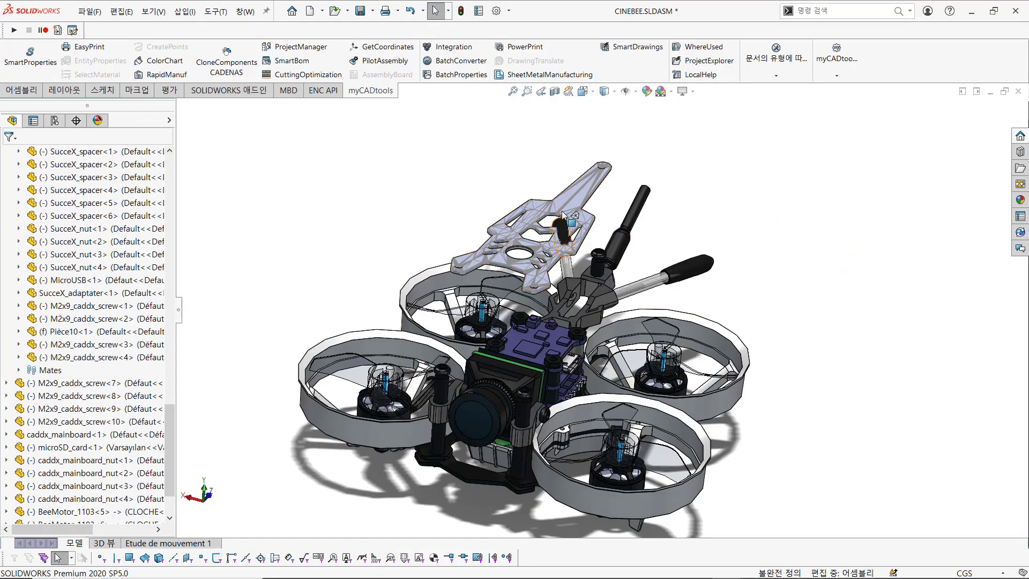
# Step: Shift the inserted top plate slightly in the space above the drone and clear the selection
pyautogui.click(563, 214)
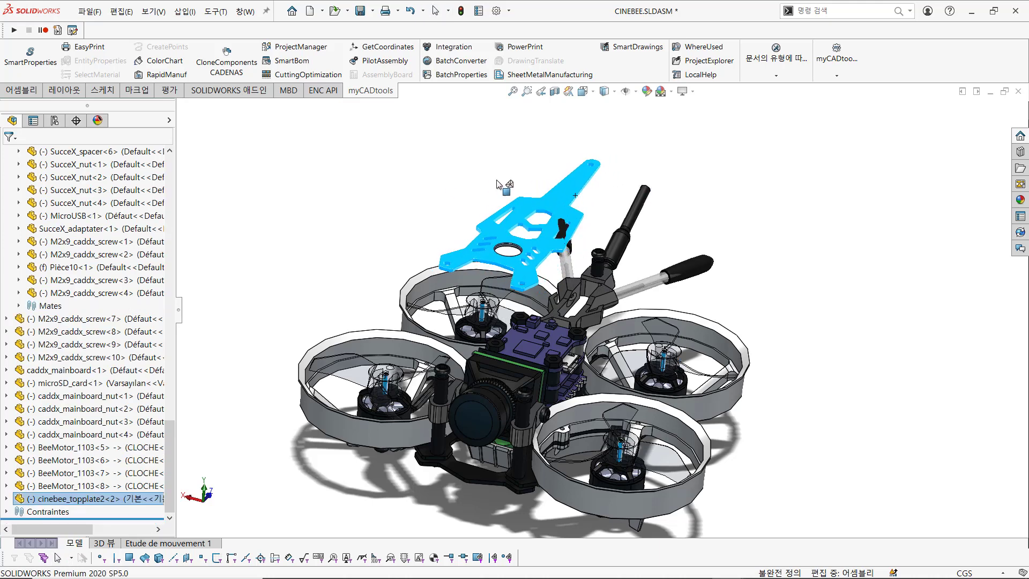
pyautogui.click(403, 208)
pyautogui.click(507, 231)
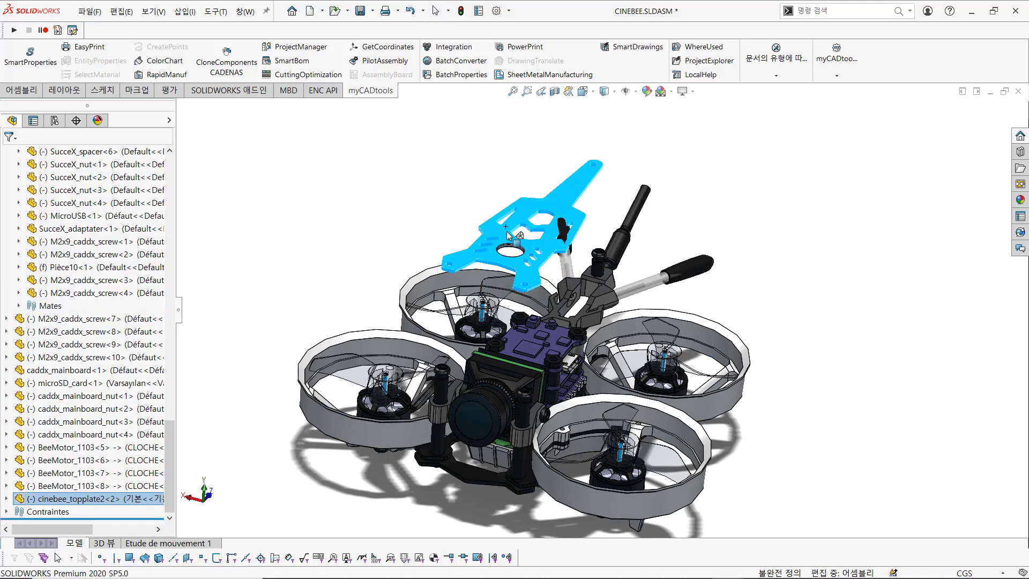
pyautogui.press('Escape')
# Step: Try to mate the top plate with the flat chip face on the purple SucceX_MicroVTX board
pyautogui.scroll(-5, 520, 258)
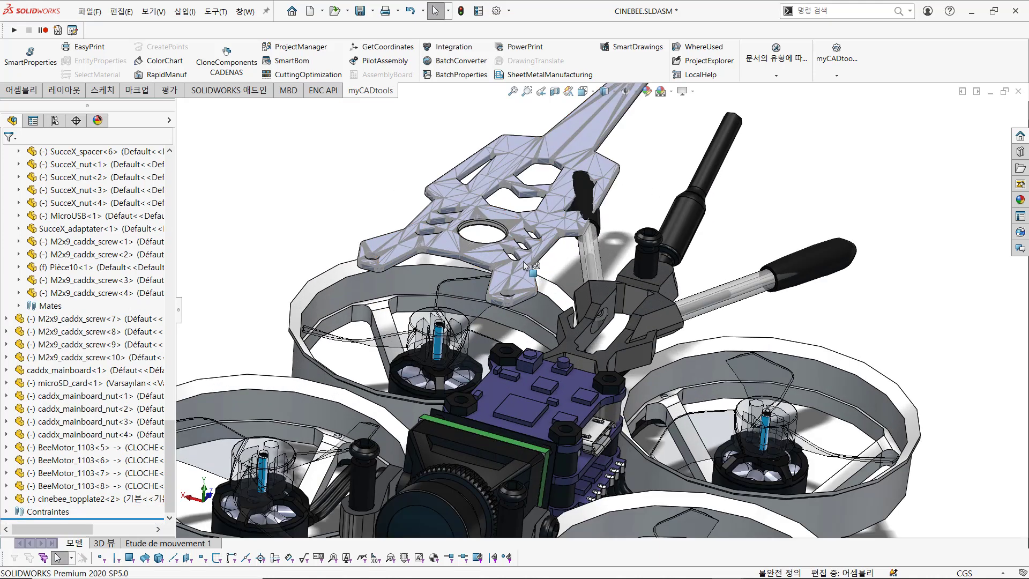
pyautogui.click(555, 148)
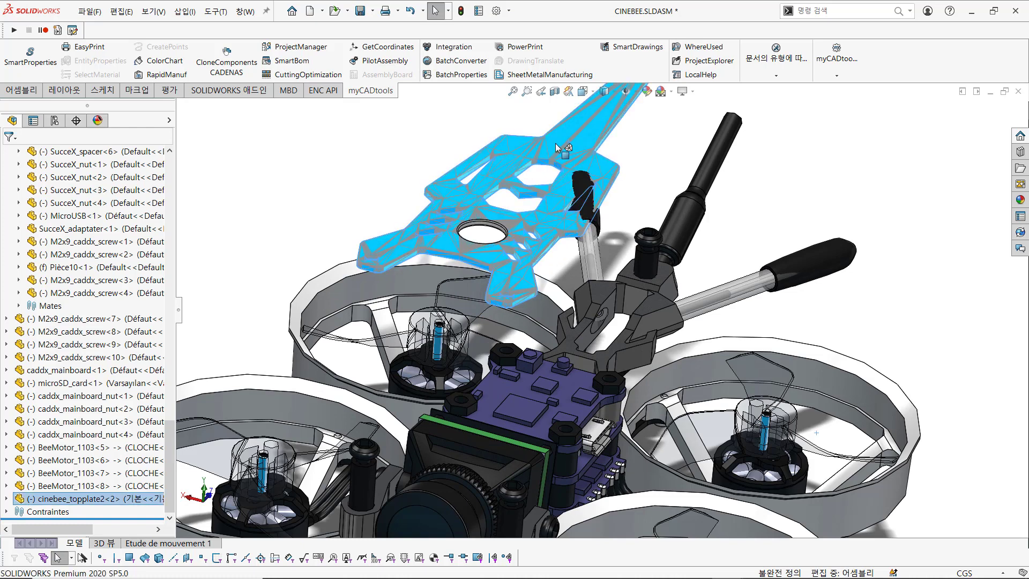
pyautogui.keyDown('ctrl'); pyautogui.click(516, 409); pyautogui.keyUp('ctrl')
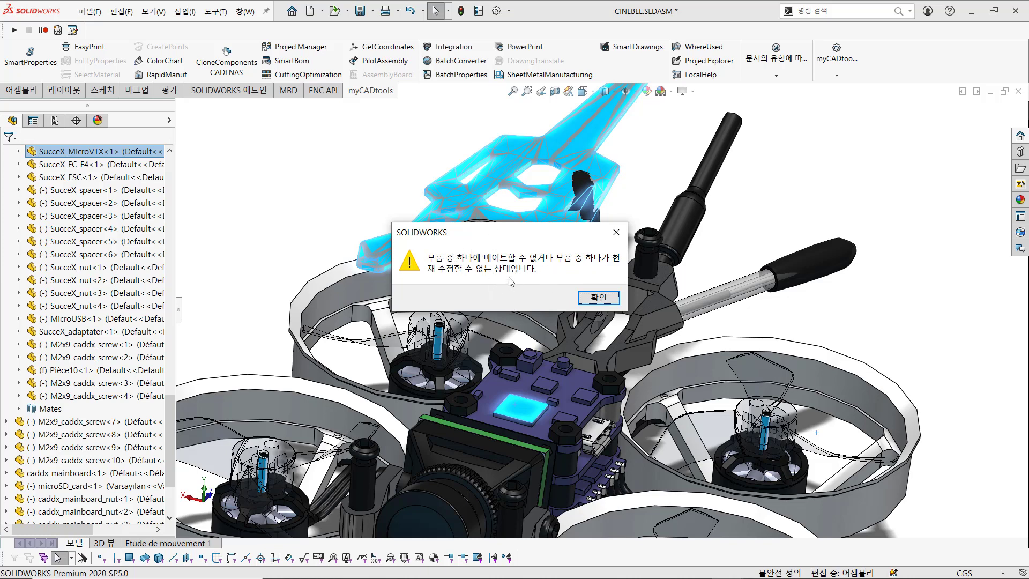
pyautogui.press('Return')
pyautogui.press('Return')
pyautogui.click(376, 190)
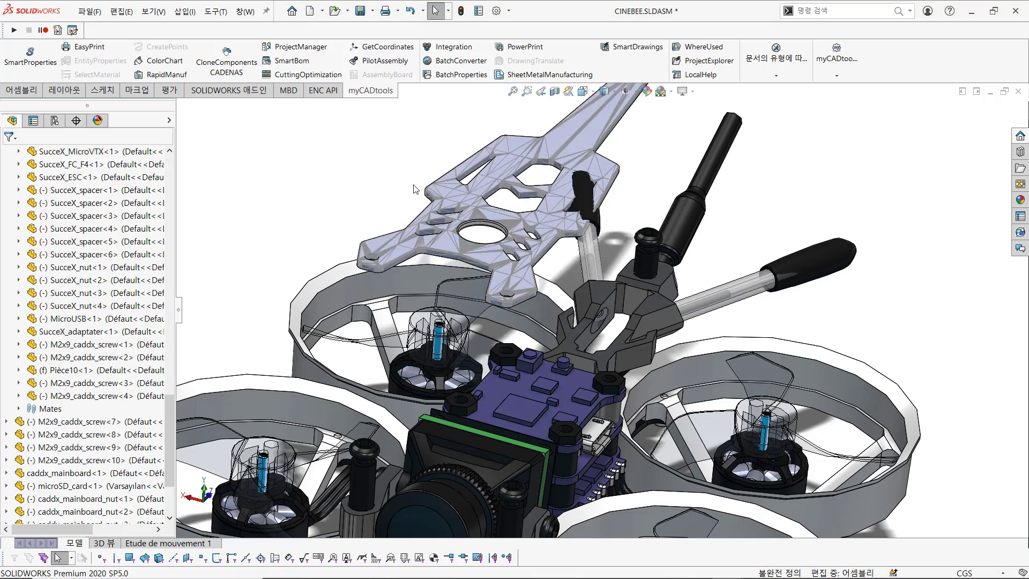
# Step: Pick the top plate at several spots and examine which of its geometry can be selected in the assembly
pyautogui.click(468, 202)
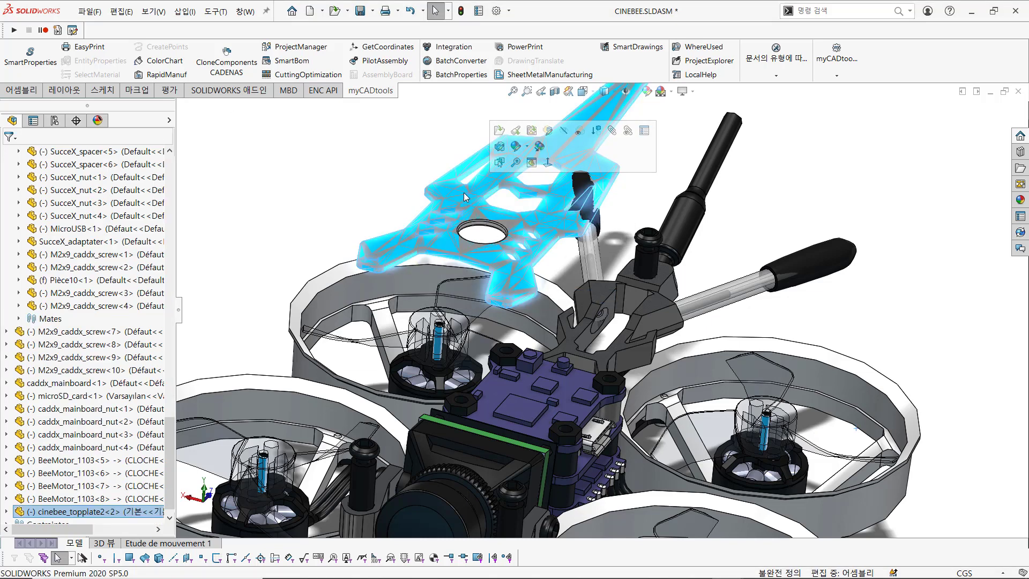
pyautogui.click(408, 161)
pyautogui.scroll(-5, 475, 254)
pyautogui.scroll(5, 474, 253)
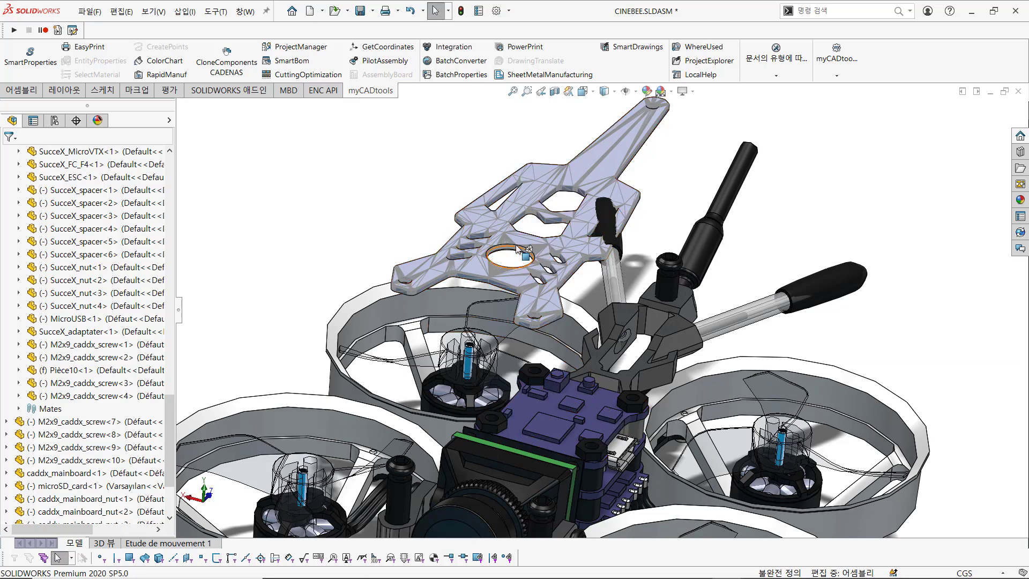
pyautogui.click(547, 248)
pyautogui.click(480, 176)
pyautogui.click(547, 186)
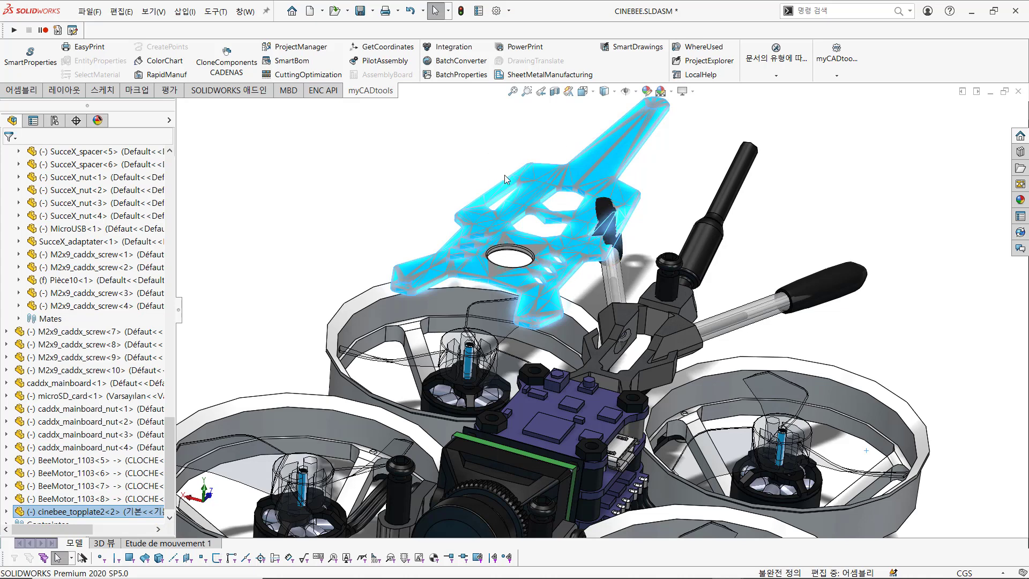
pyautogui.click(476, 152)
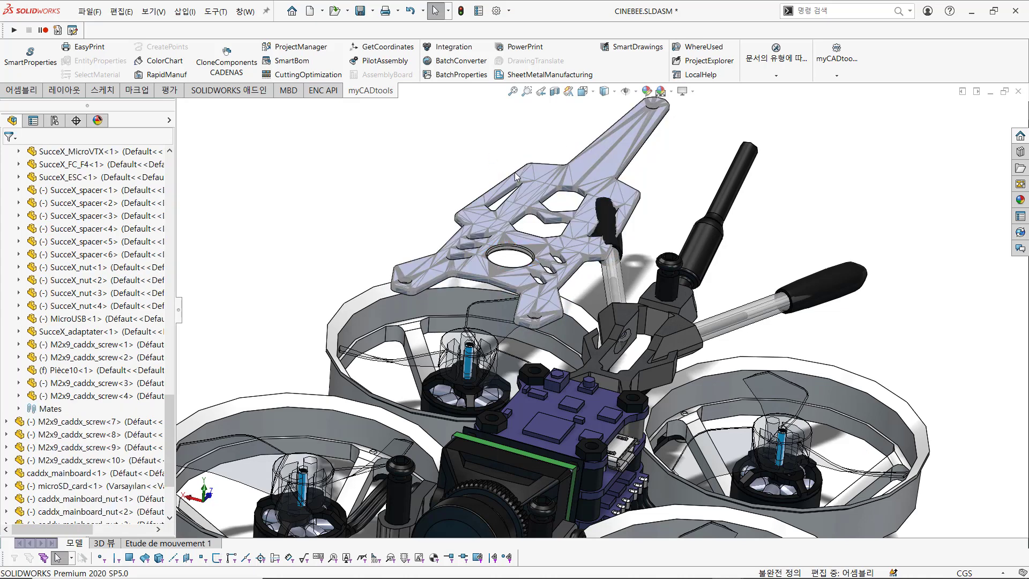
pyautogui.click(532, 192)
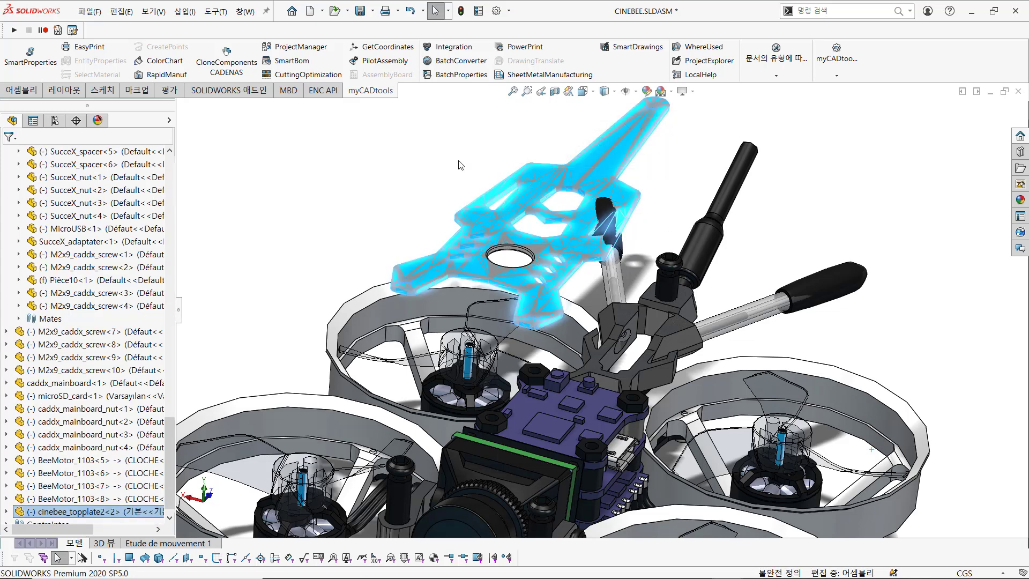
pyautogui.click(568, 154)
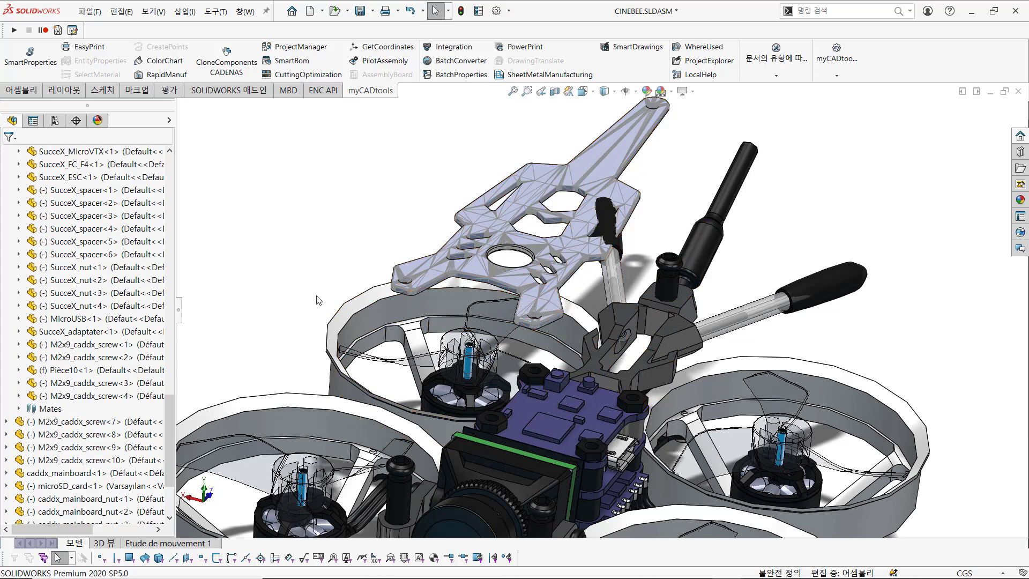
# Step: Select the cylindrical face of the spacer_M2x22<2> component beside the camera as a mate reference
pyautogui.scroll(4, 570, 456)
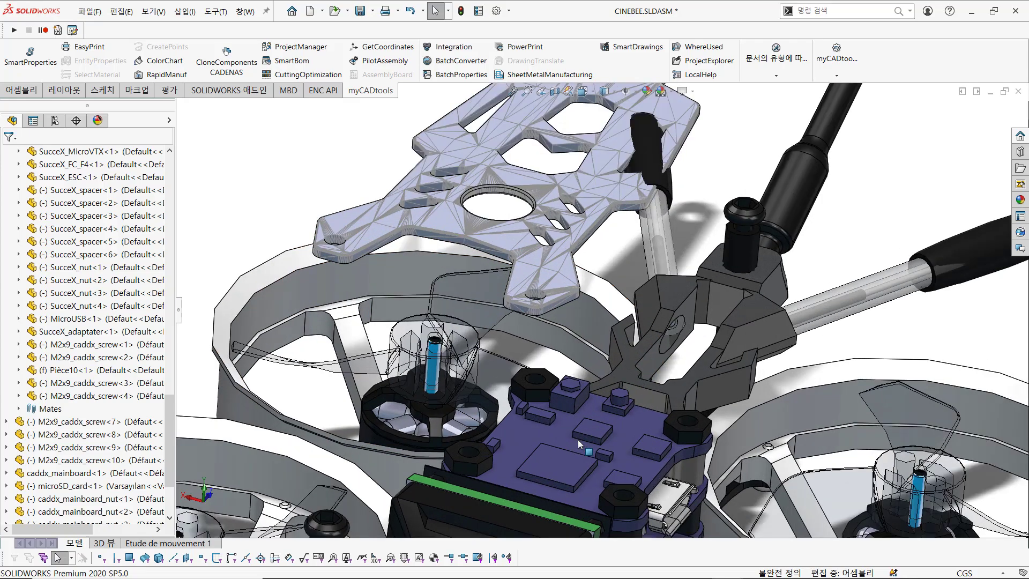
pyautogui.scroll(6, 552, 463)
pyautogui.moveTo(550, 427); pyautogui.dragTo(504, 401, button='middle')
pyautogui.scroll(-2, 505, 401)
pyautogui.scroll(-4, 490, 353)
pyautogui.scroll(-3, 405, 446)
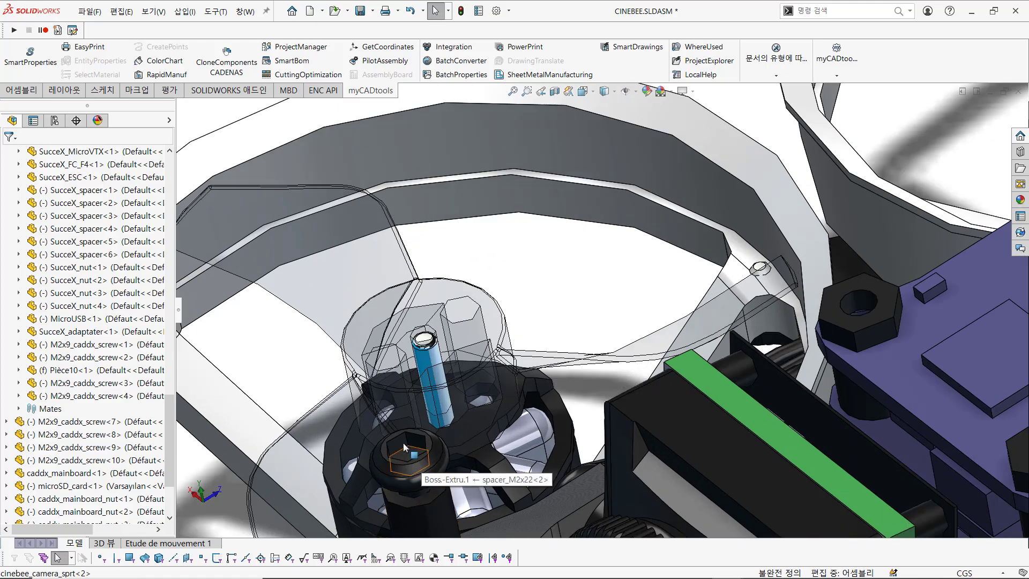
pyautogui.click(430, 508)
# Step: Pick the wall of the top plate's corner mounting hole to pair with the spacer's cylindrical face
pyautogui.scroll(5, 515, 453)
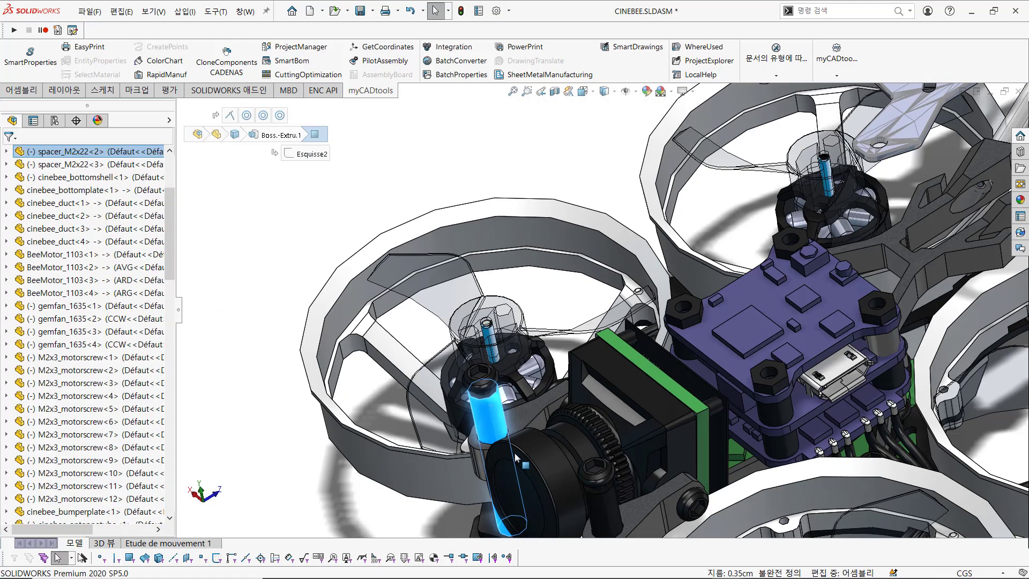
pyautogui.scroll(-5, 510, 419)
pyautogui.moveTo(509, 418); pyautogui.dragTo(680, 244, button='middle')
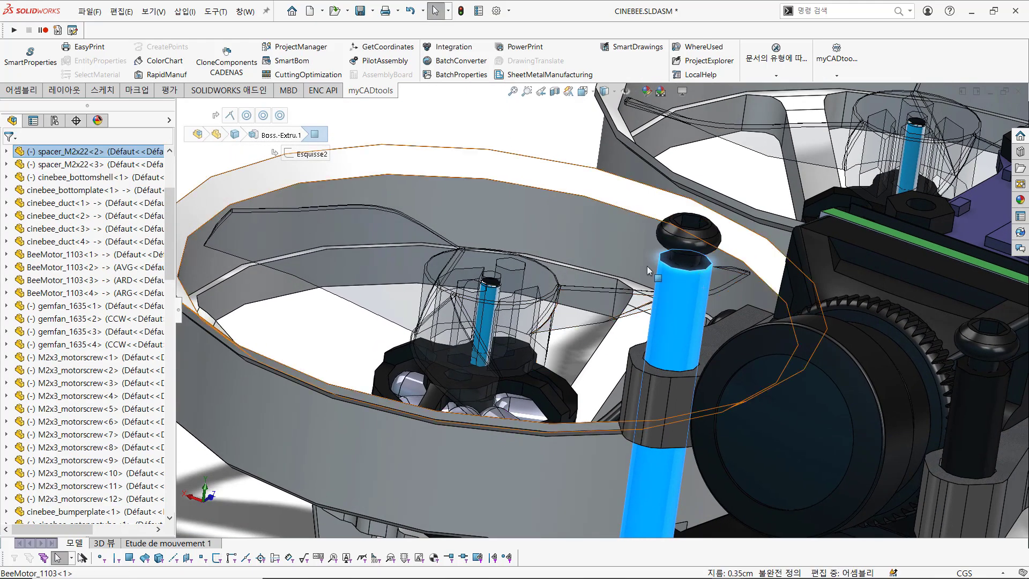
pyautogui.scroll(5, 644, 236)
pyautogui.scroll(-3, 597, 227)
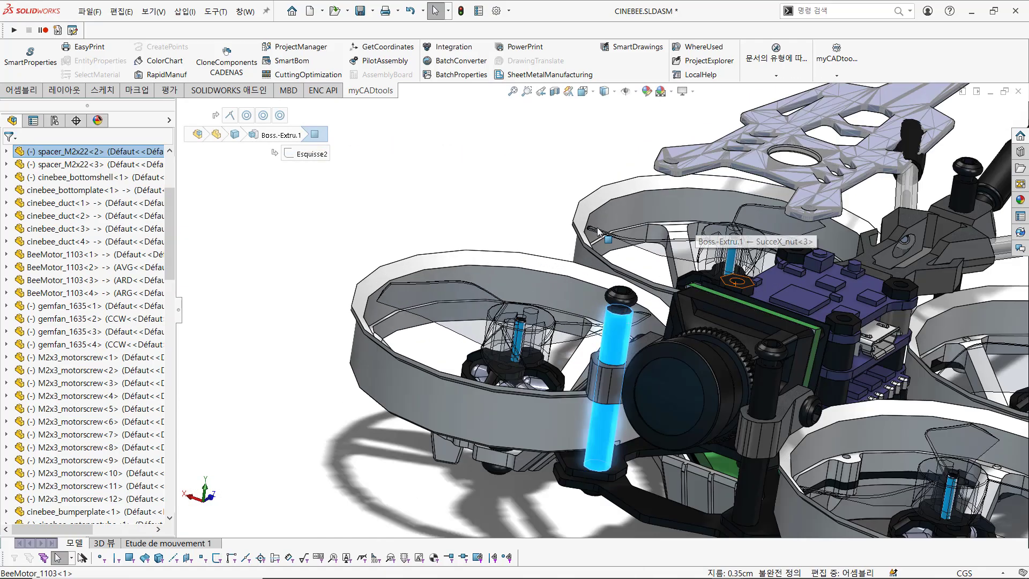
pyautogui.scroll(5, 732, 211)
pyautogui.scroll(-8, 770, 200)
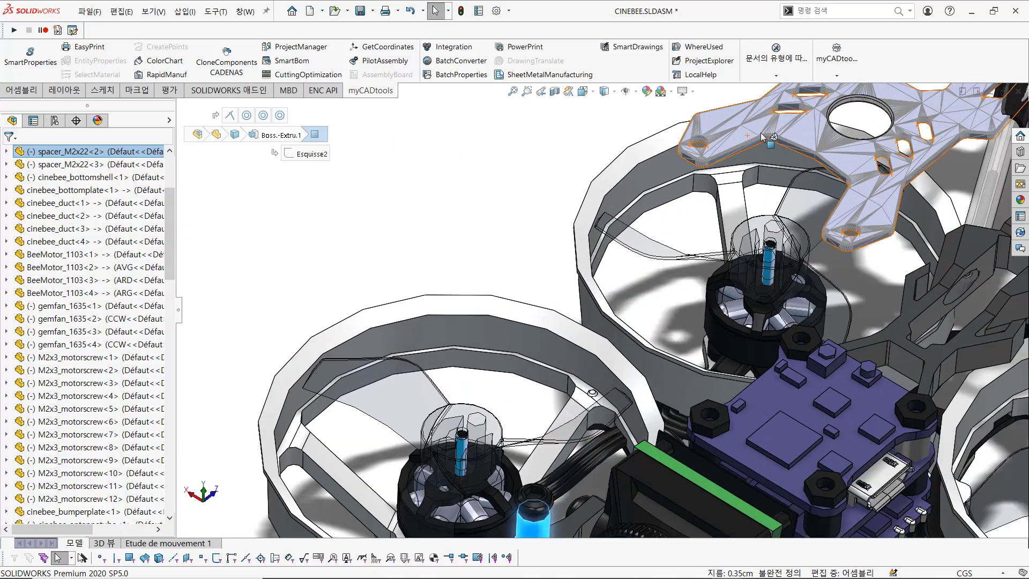
pyautogui.keyDown('ctrl'); pyautogui.moveTo(762, 201); pyautogui.dragTo(659, 307, button='middle'); pyautogui.keyUp('ctrl')
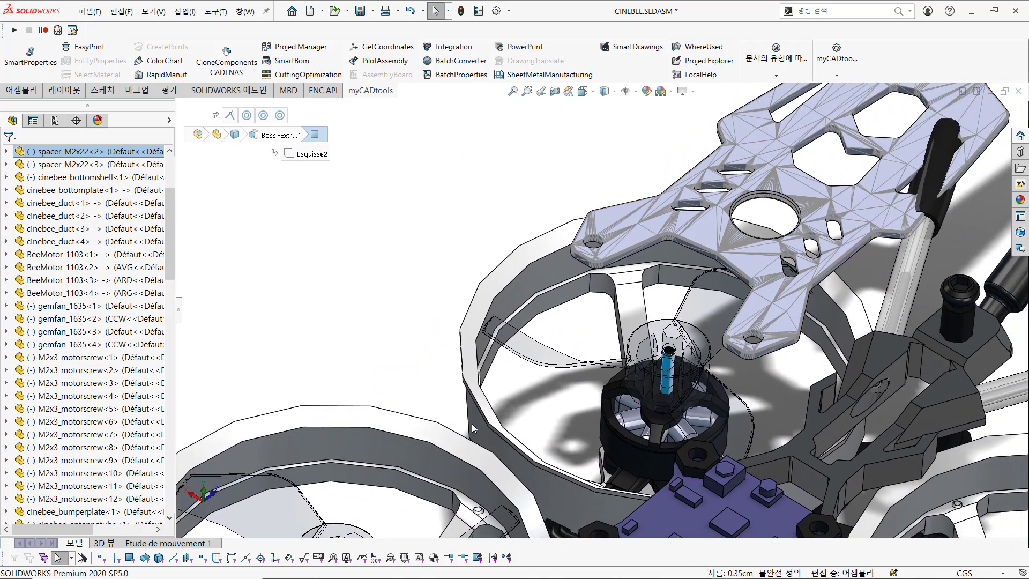
pyautogui.scroll(-8, 594, 246)
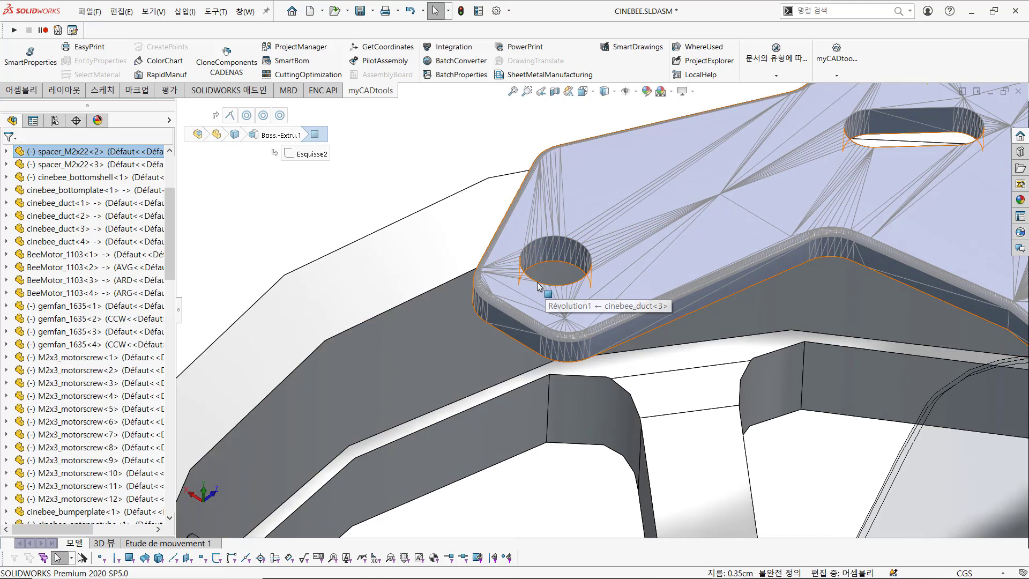
pyautogui.click(564, 246)
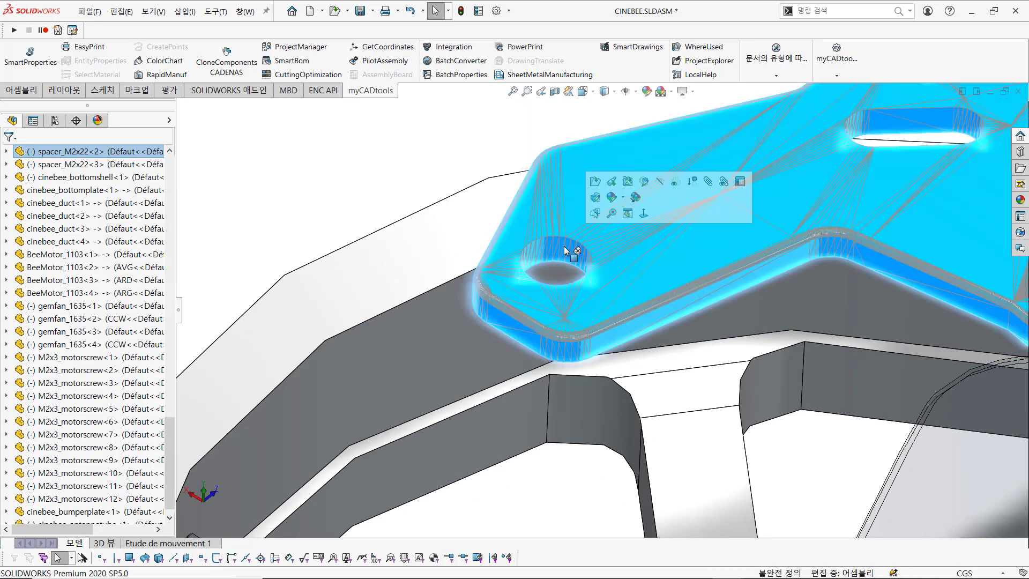
# Step: Pick the wall of the top plate's corner mounting hole repeatedly to check whether it can be selected separately in the assembly
pyautogui.click(482, 174)
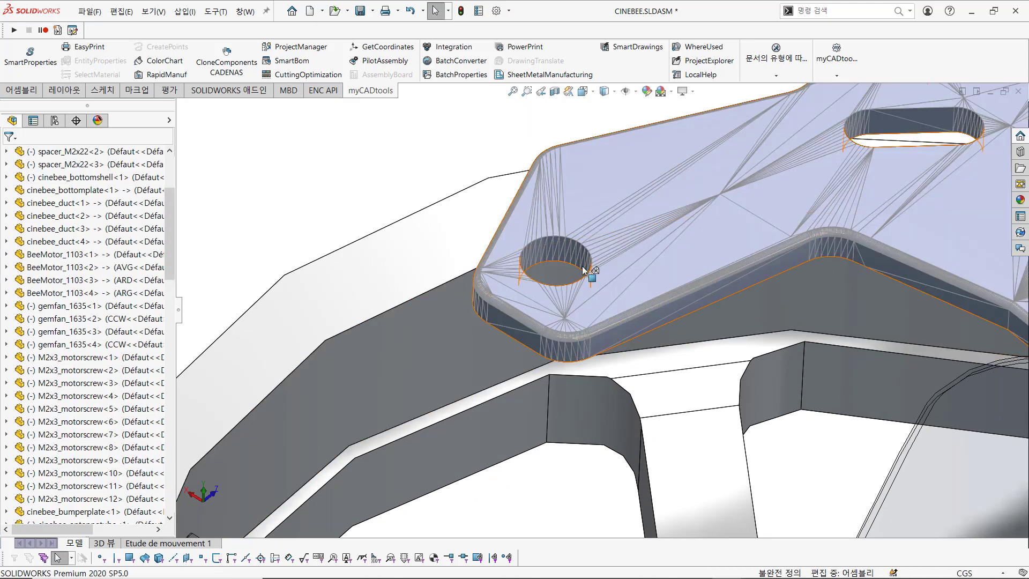
pyautogui.click(552, 247)
pyautogui.click(477, 154)
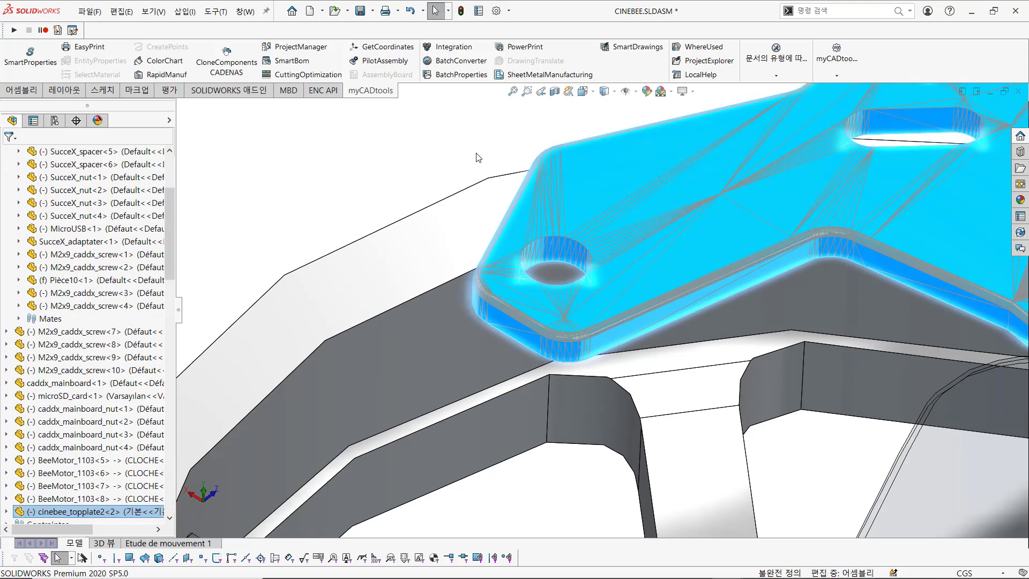
pyautogui.click(545, 255)
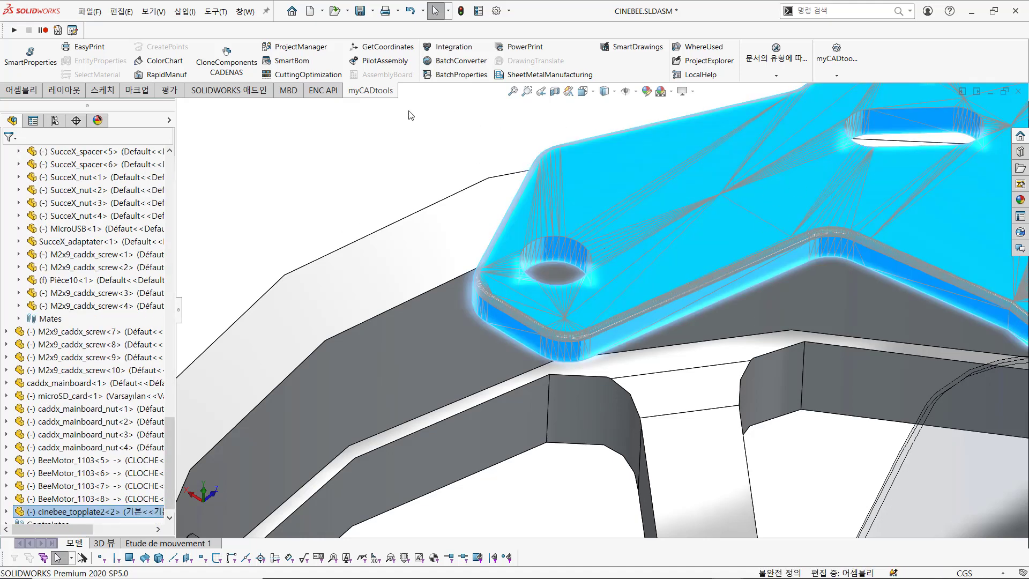
pyautogui.click(428, 165)
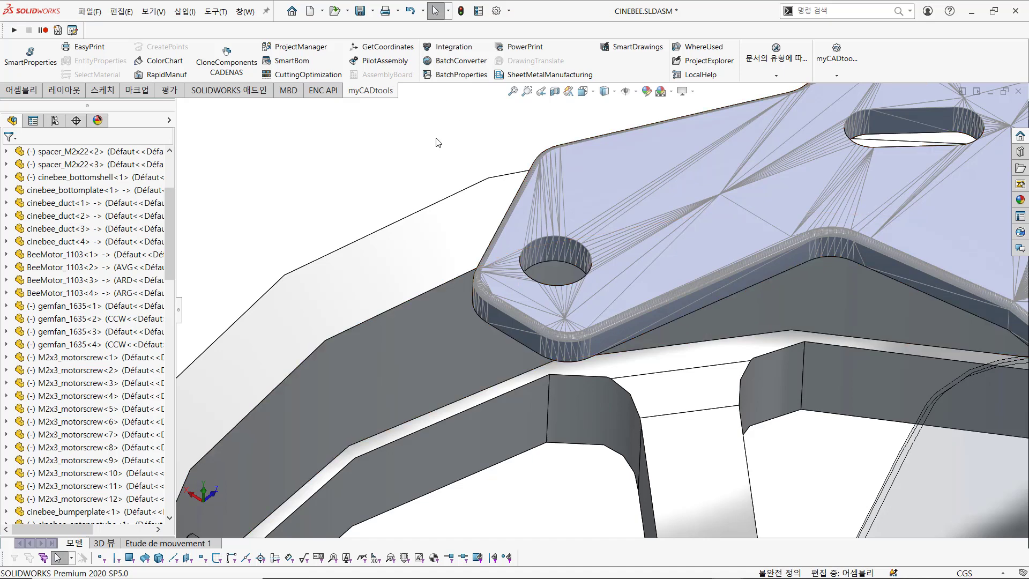
# Step: Switch to the cinebee_topplate2 part and examine how its top face and mounting hole wall can be selected
pyautogui.hotkey('ctrl', 'Tab')
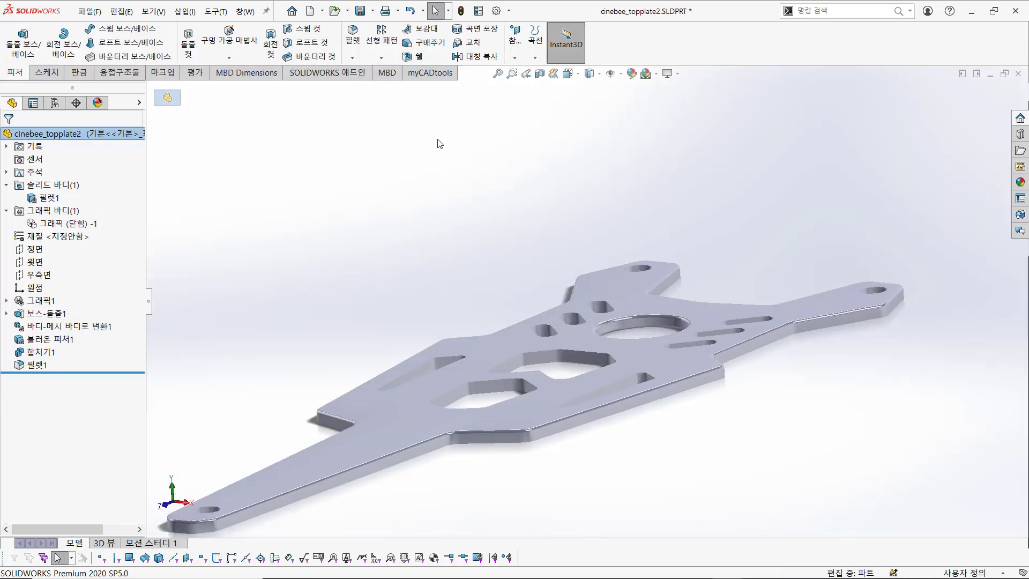
pyautogui.scroll(3, 485, 331)
pyautogui.scroll(-1, 596, 339)
pyautogui.click(596, 337)
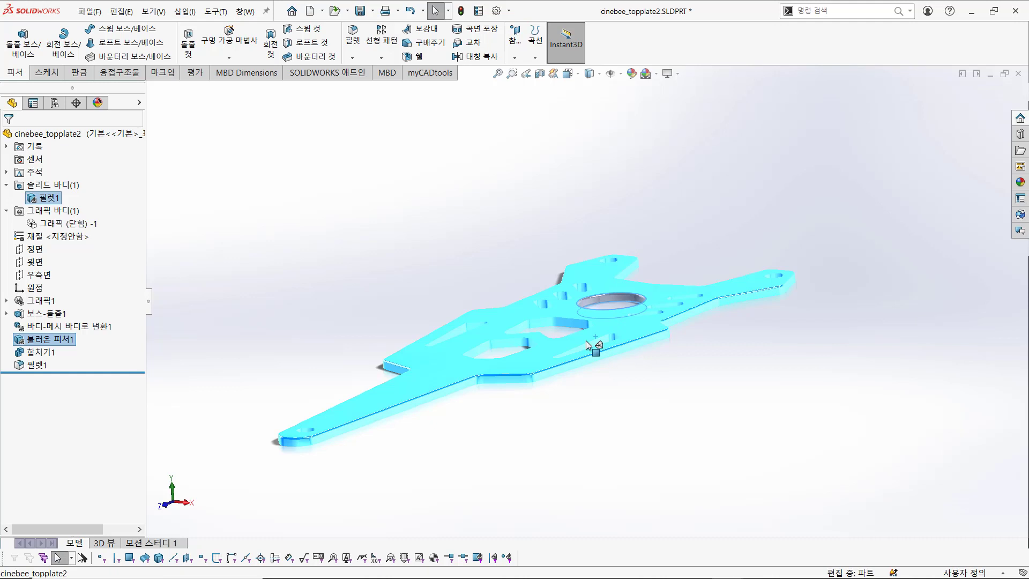
pyautogui.click(521, 266)
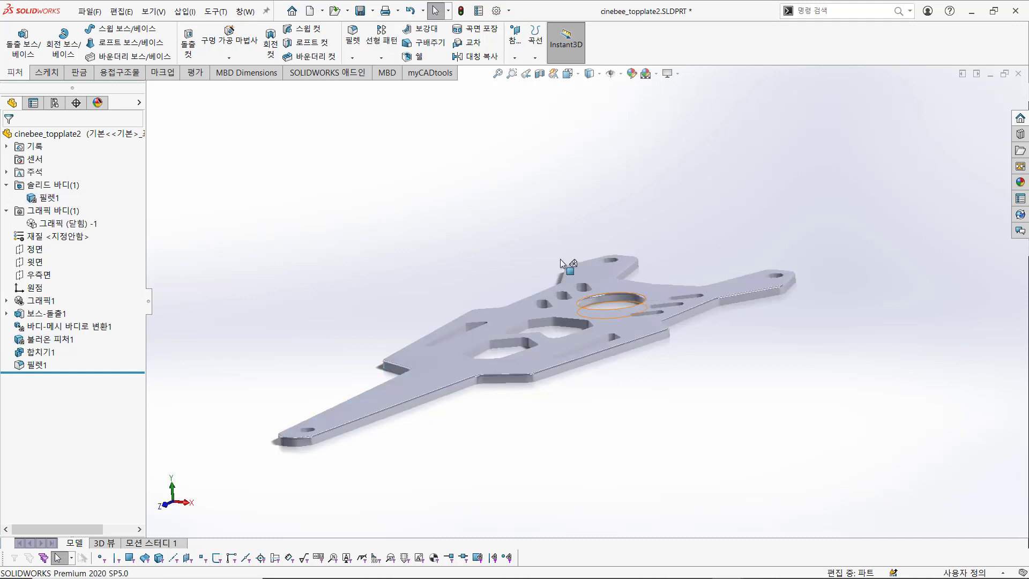
pyautogui.scroll(-8, 604, 278)
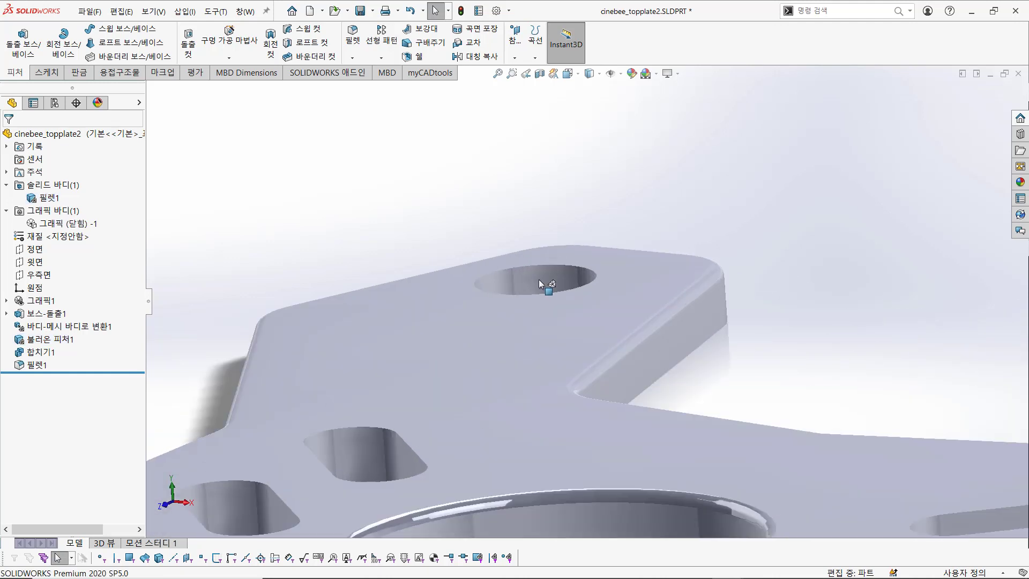
pyautogui.click(537, 278)
pyautogui.click(485, 189)
pyautogui.click(525, 288)
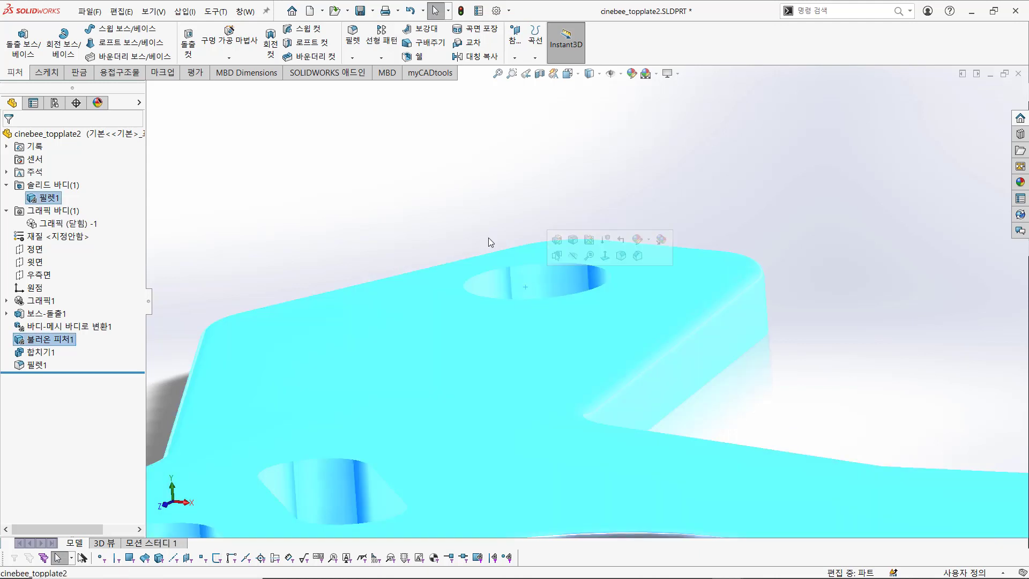
pyautogui.click(487, 222)
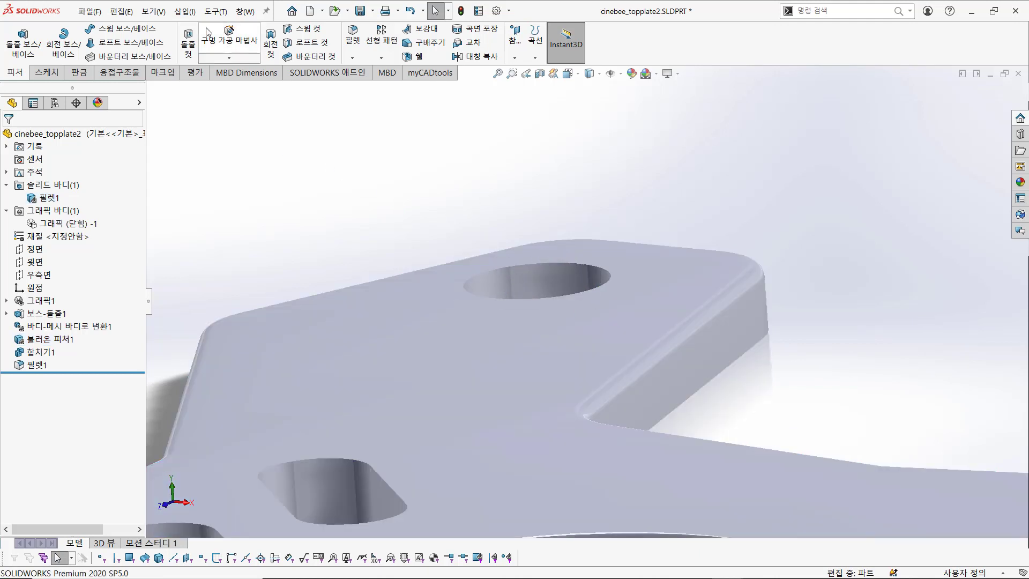
# Step: Create a cylindrical Surface From Mesh from a facet on the wall of the mounting hole in the plate's rear arm
pyautogui.click(185, 12)
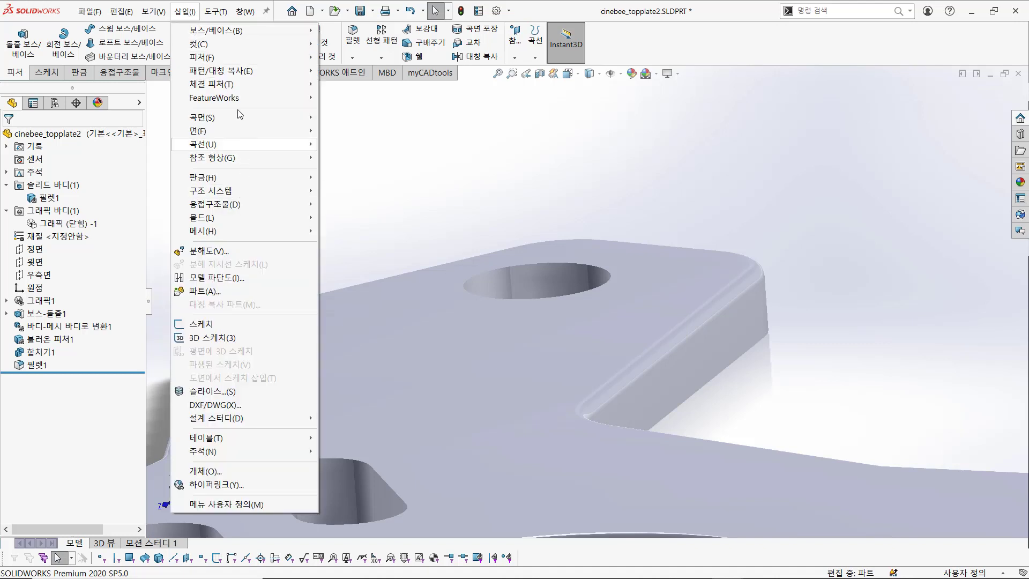
pyautogui.moveTo(216, 236)
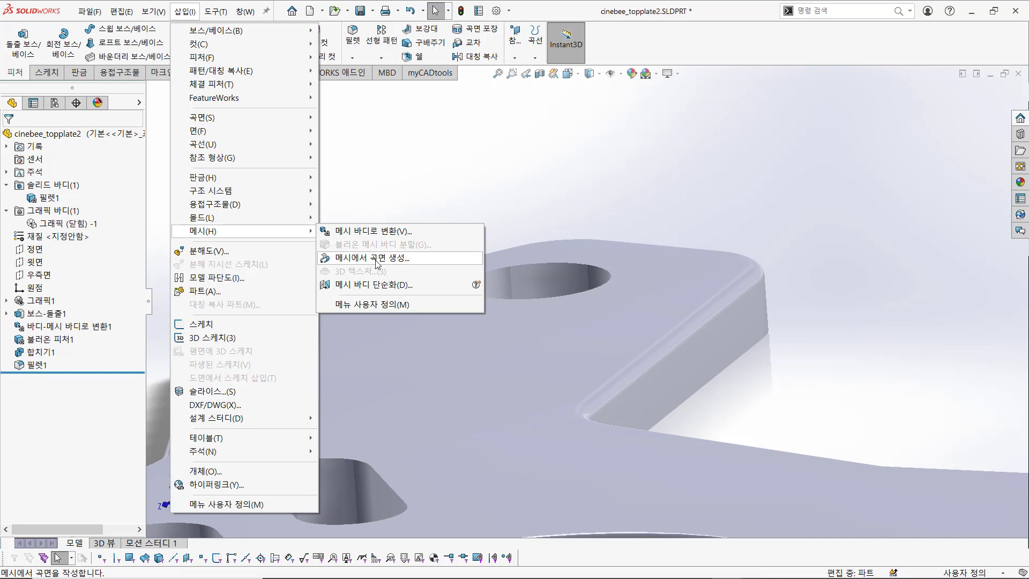
pyautogui.click(332, 260)
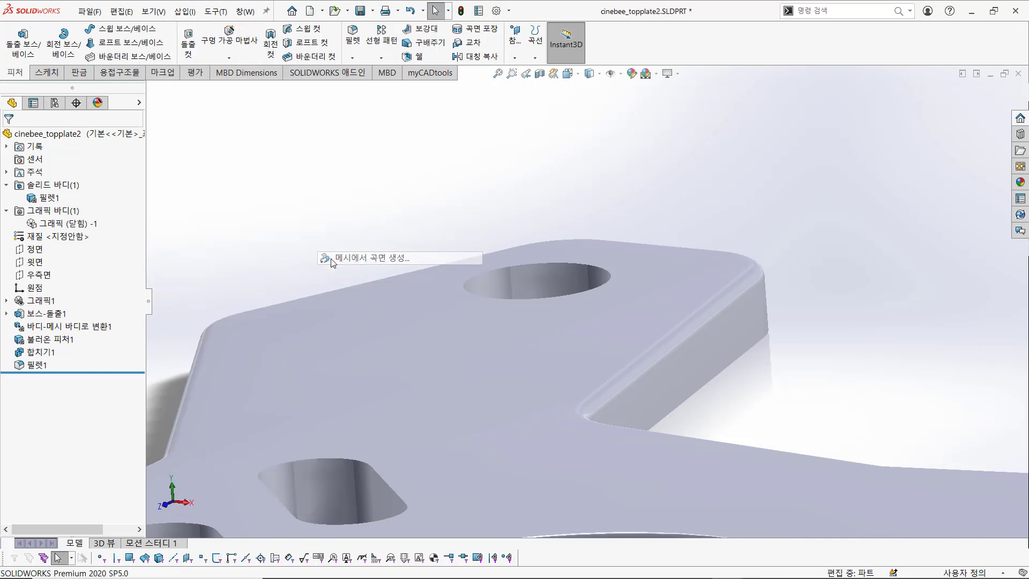
pyautogui.click(30, 269)
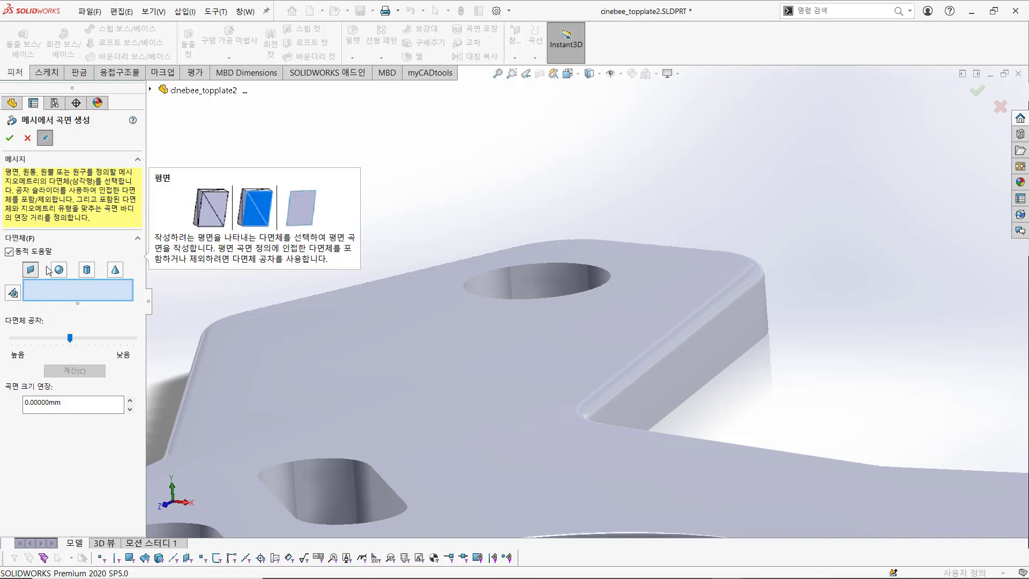
pyautogui.click(88, 271)
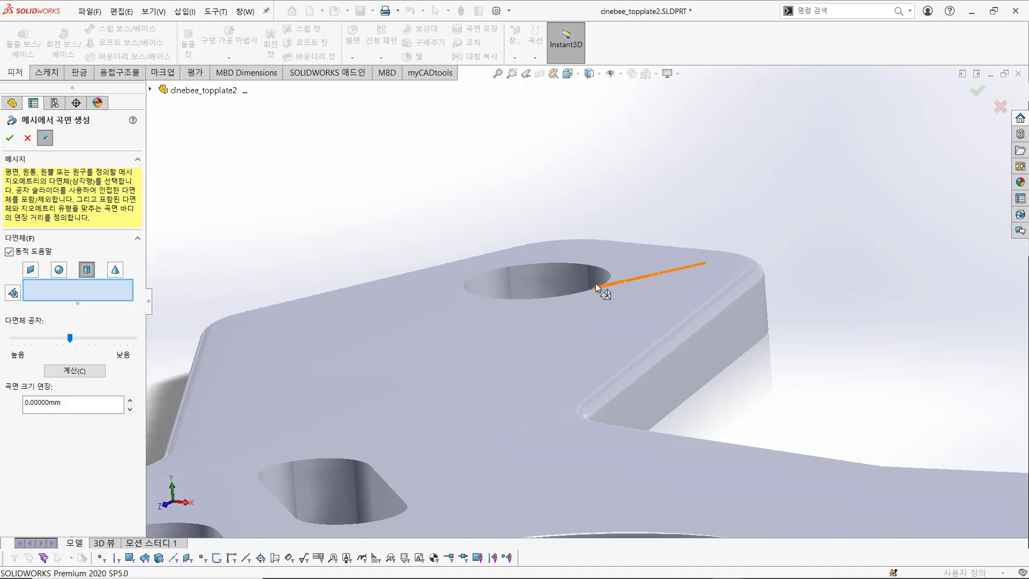
pyautogui.click(522, 278)
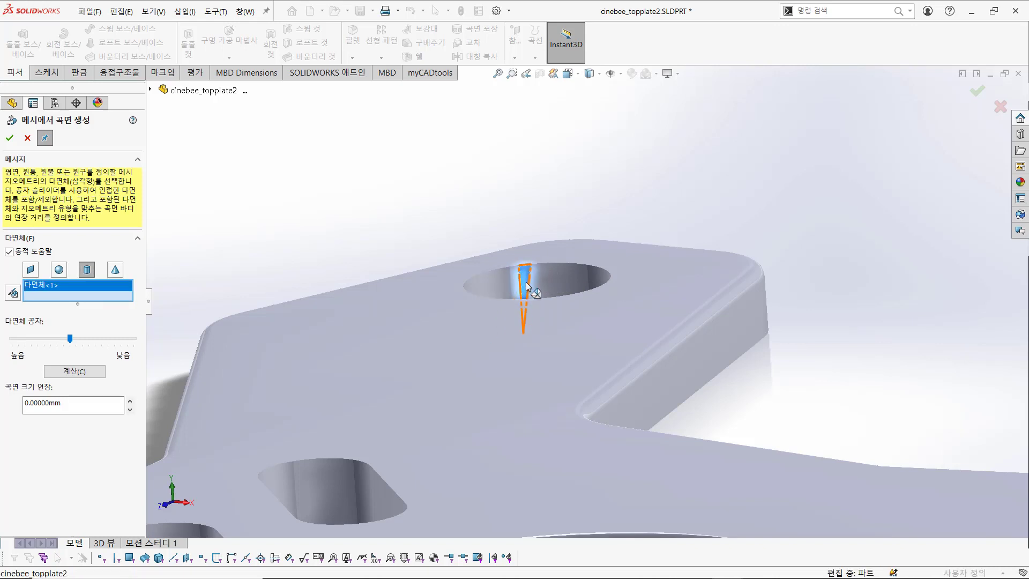
pyautogui.click(63, 371)
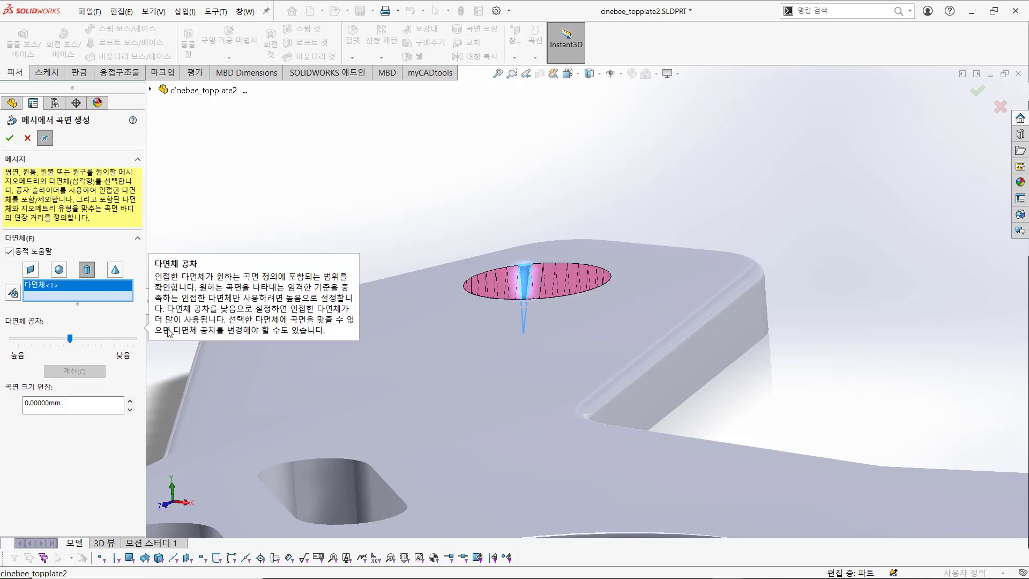
pyautogui.moveTo(626, 335); pyautogui.dragTo(629, 394, button='middle')
pyautogui.scroll(6, 612, 343)
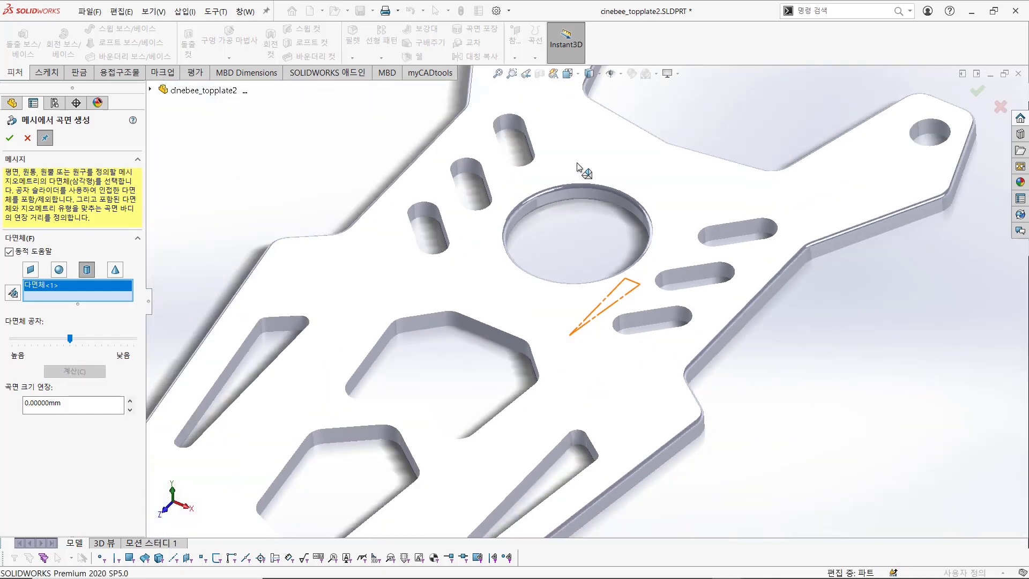
pyautogui.scroll(5, 578, 166)
pyautogui.scroll(-12, 595, 212)
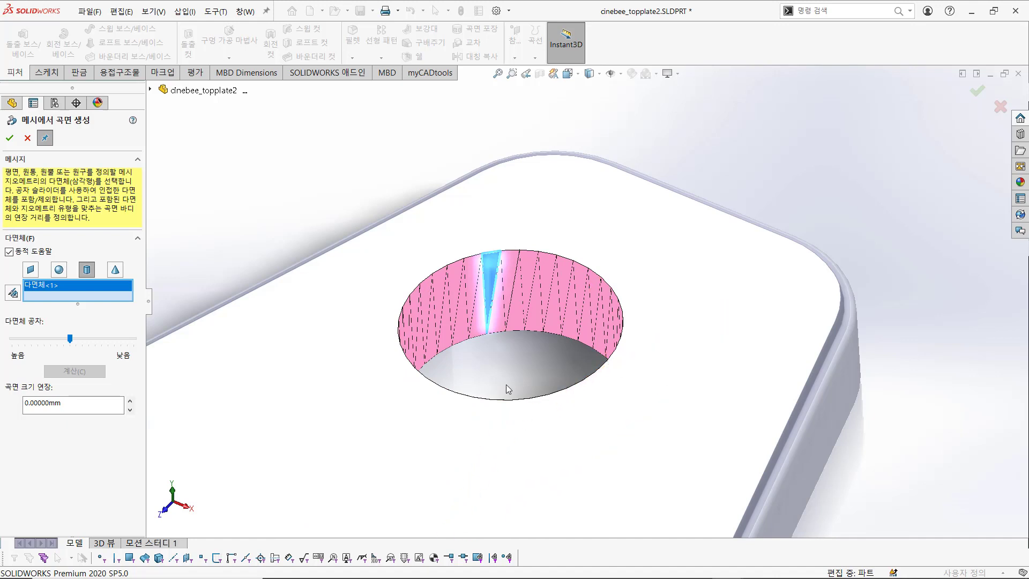
pyautogui.click(9, 138)
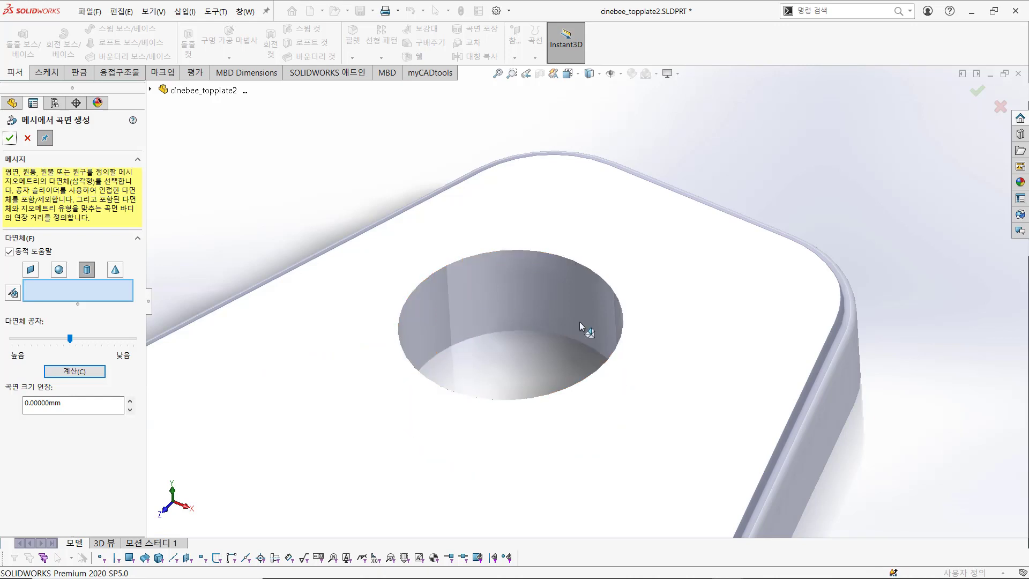
# Step: Create a planar Surface From Mesh from a facet on the plate's upper face and close the command
pyautogui.scroll(6, 450, 296)
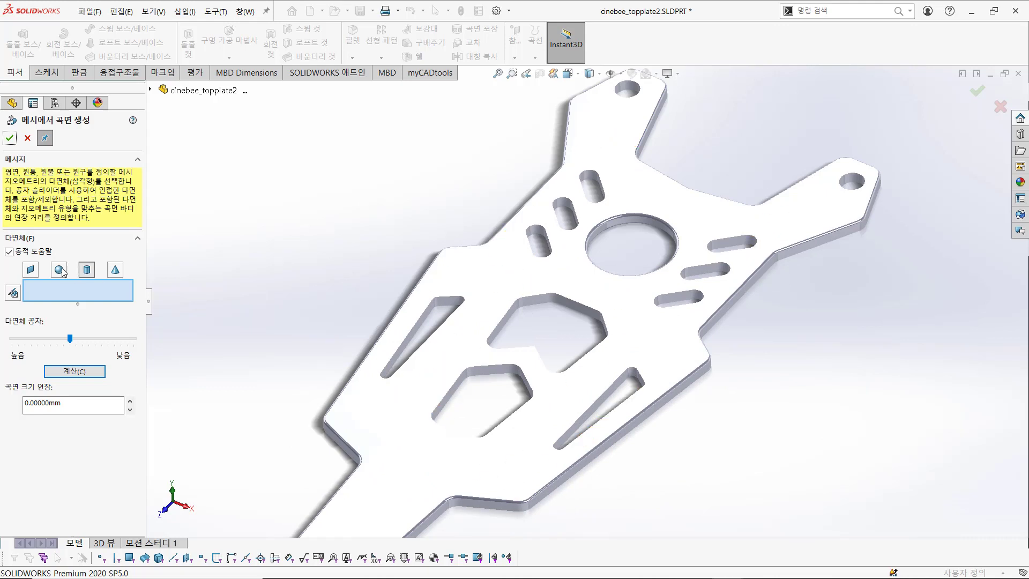
pyautogui.click(30, 270)
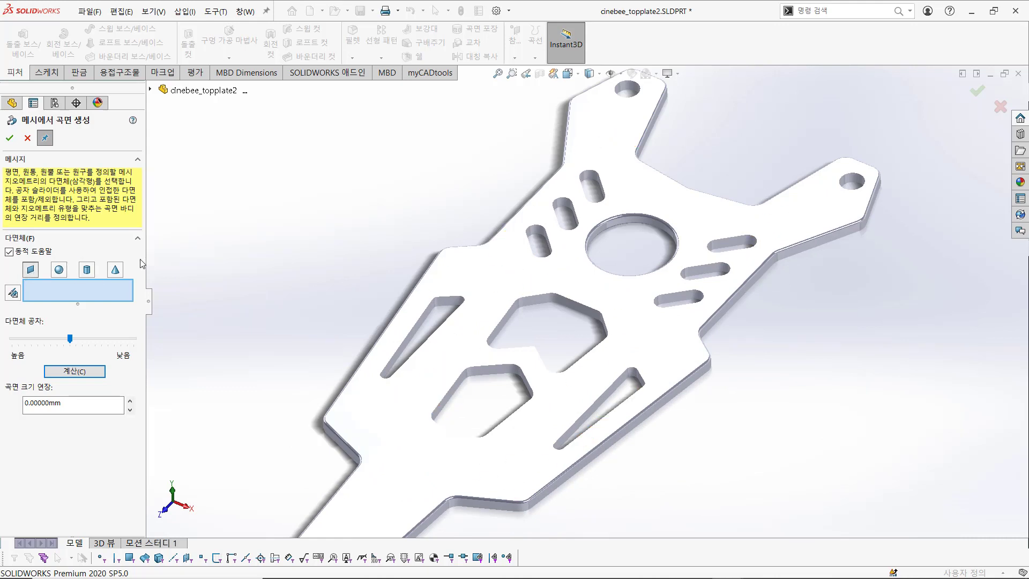
pyautogui.click(495, 286)
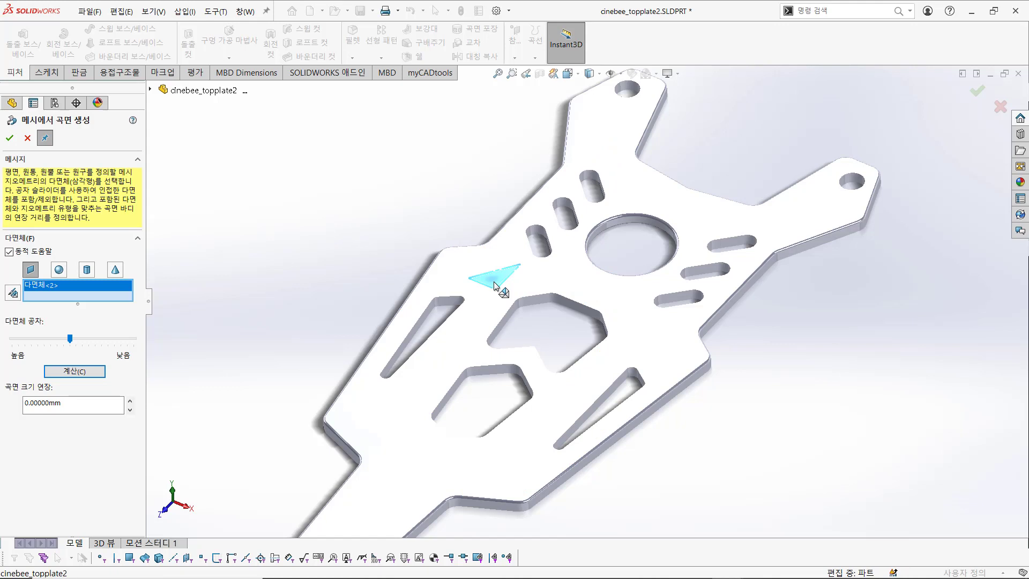
pyautogui.click(97, 373)
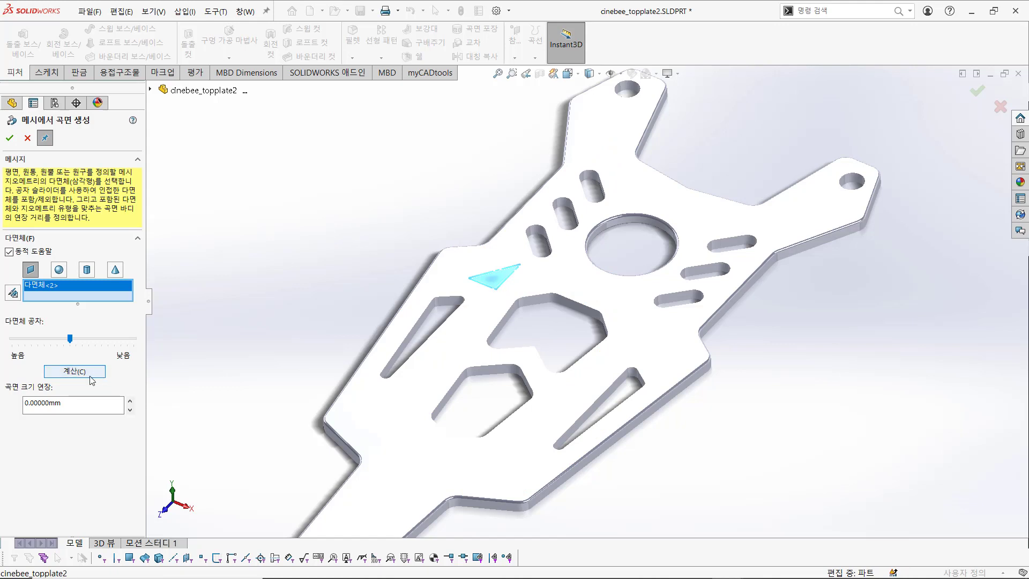
pyautogui.click(98, 372)
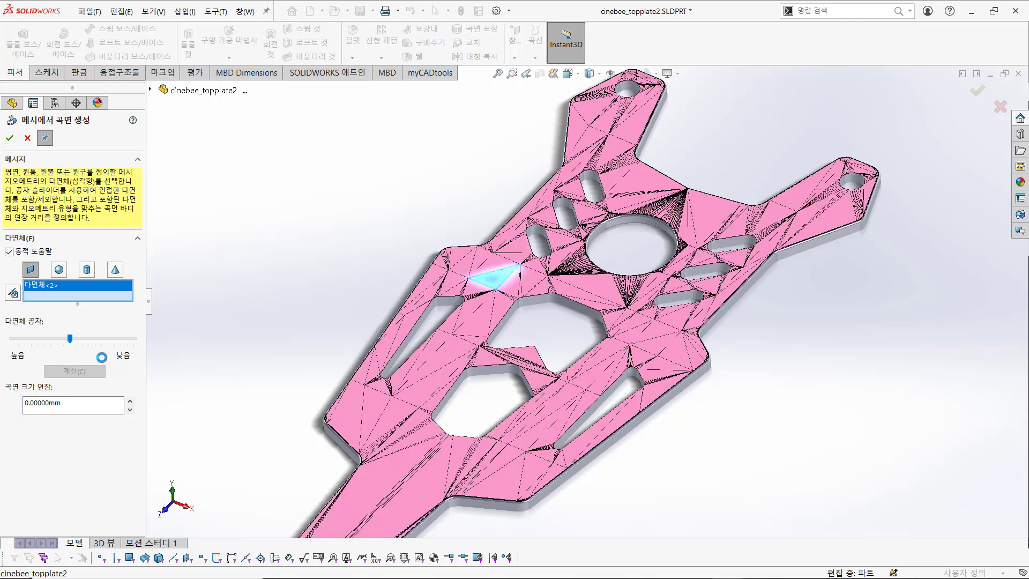
pyautogui.scroll(5, 608, 335)
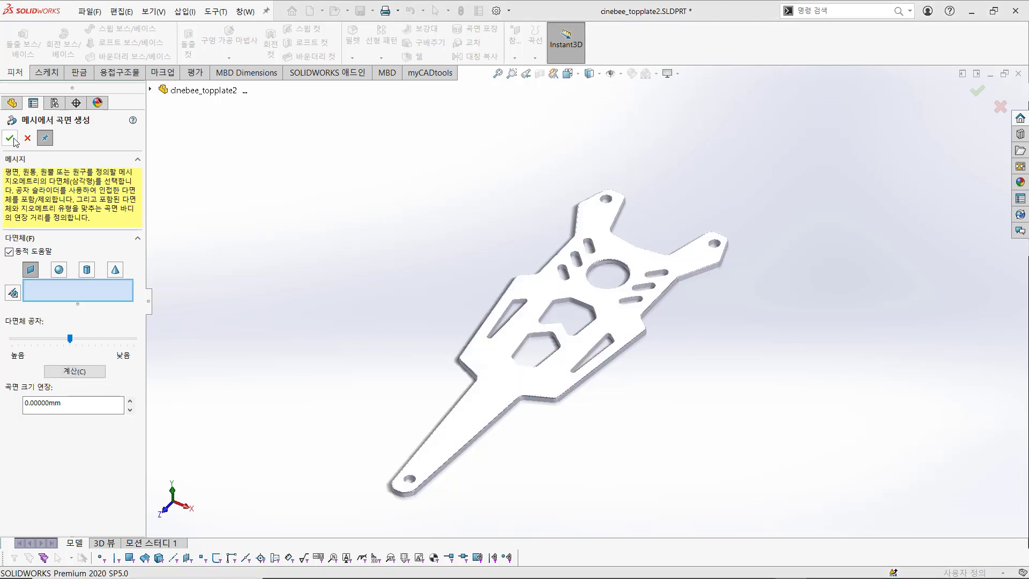
pyautogui.click(27, 139)
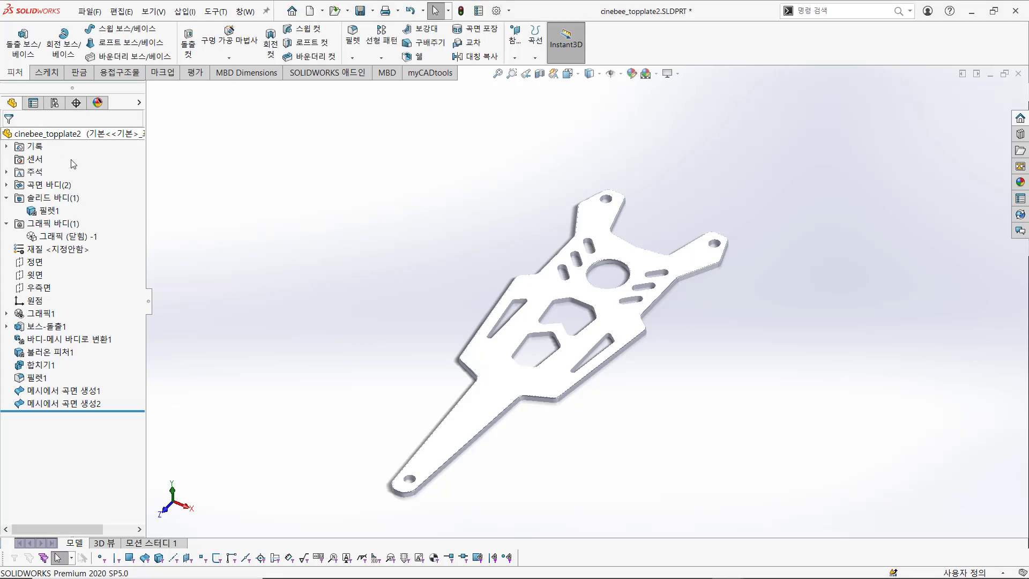
# Step: Expand the surface bodies of the part and highlight both mesh-derived surfaces to check their location
pyautogui.click(7, 185)
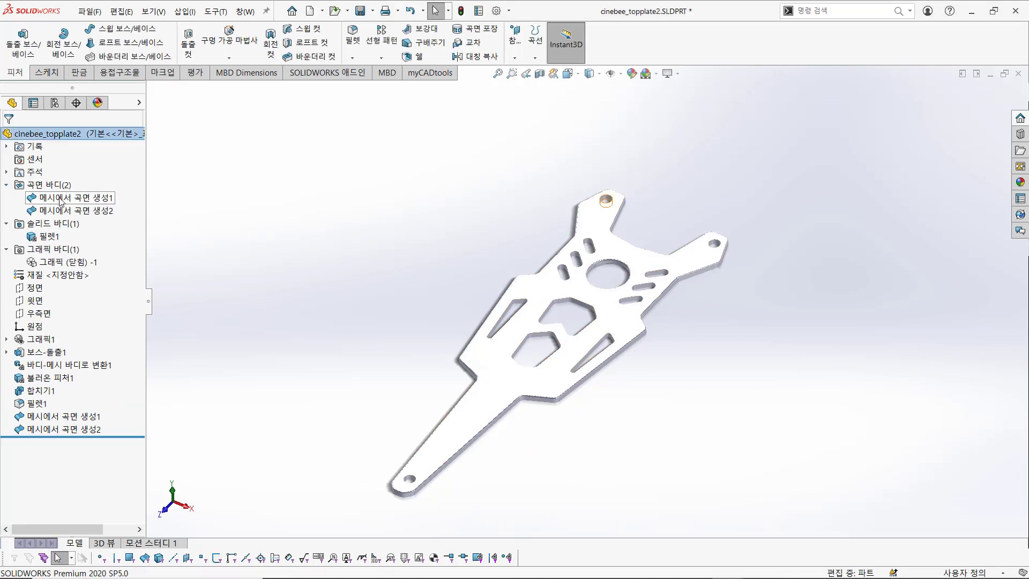
pyautogui.click(60, 200)
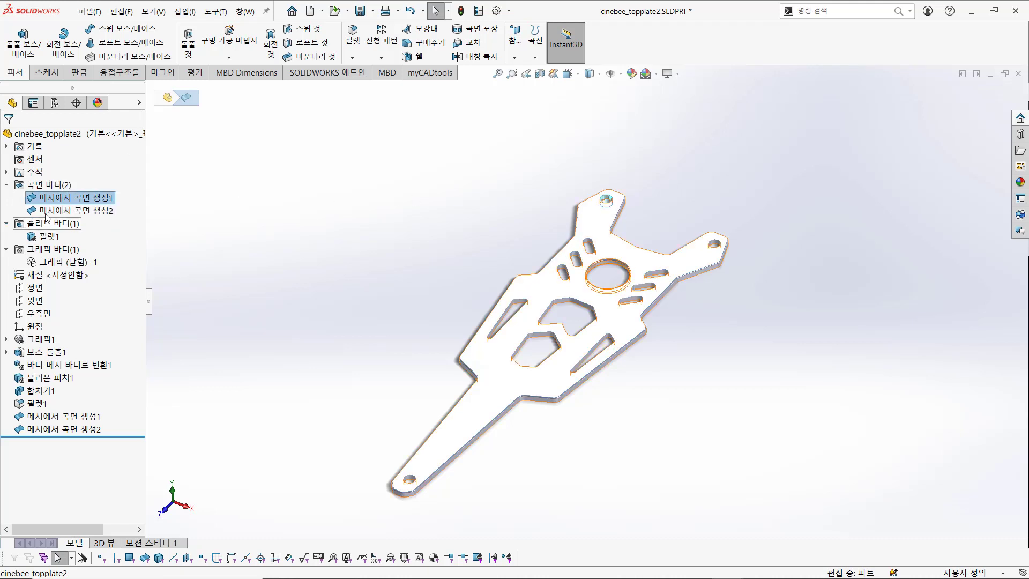
pyautogui.click(75, 210)
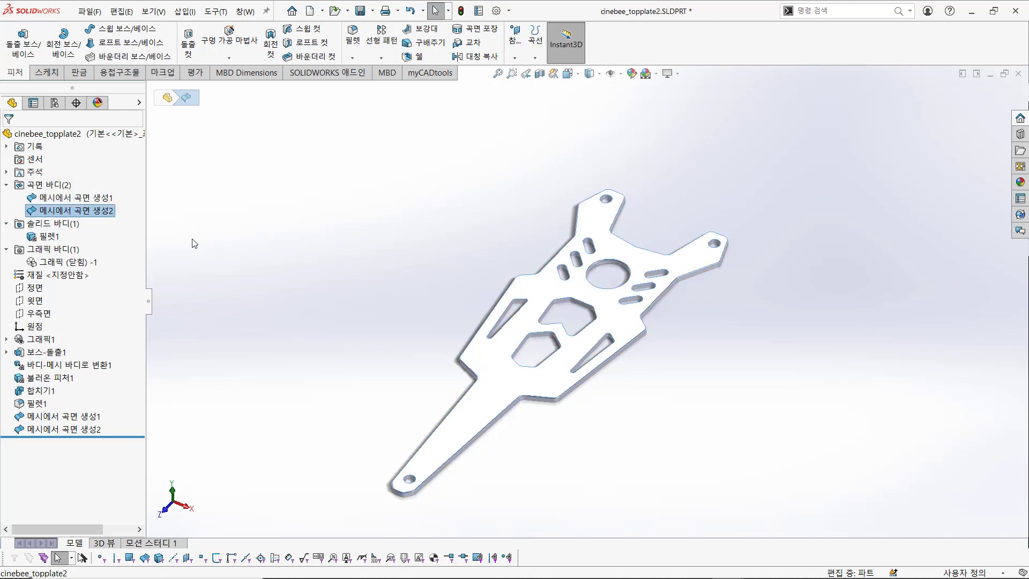
pyautogui.click(416, 284)
# Step: Switch to the CINEBEE assembly, select the cylindrical mesh-derived surface in the top plate's arm hole and expand the cinebee_topplate2 component
pyautogui.click(238, 12)
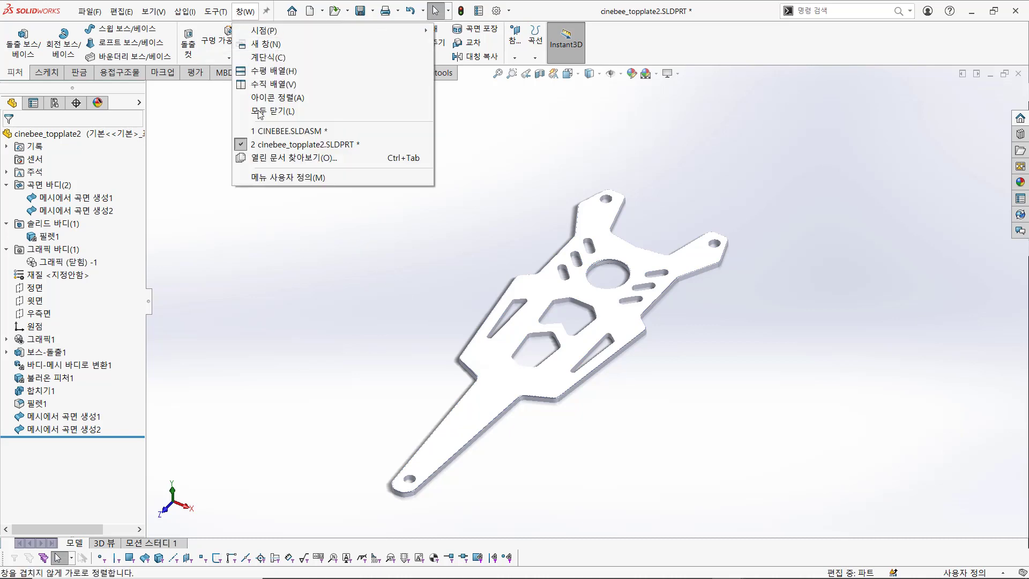
pyautogui.click(283, 131)
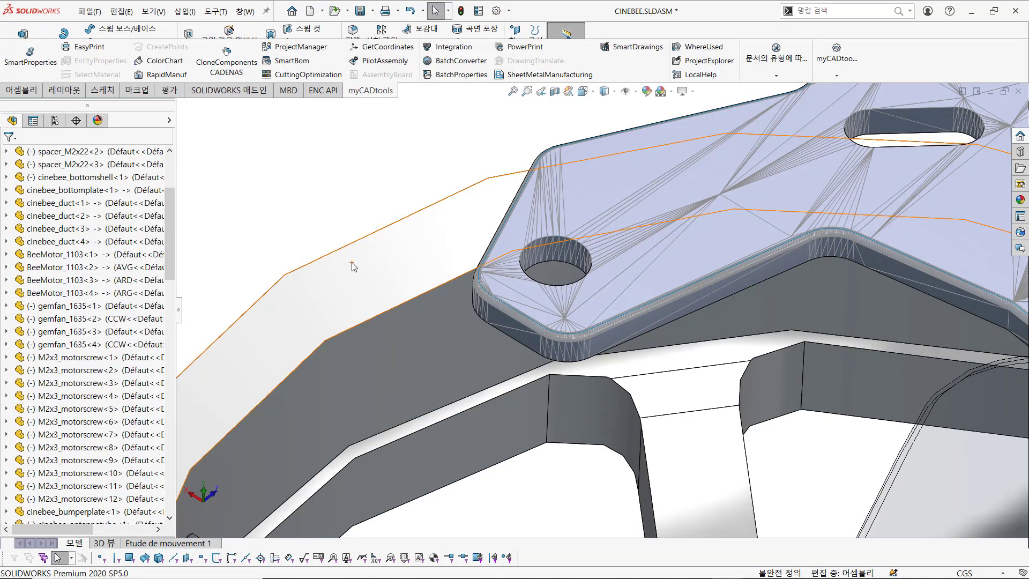
pyautogui.scroll(8, 693, 230)
pyautogui.scroll(-3, 682, 312)
pyautogui.moveTo(682, 316); pyautogui.dragTo(889, 284, button='middle')
pyautogui.scroll(2, 670, 228)
pyautogui.scroll(-3, 670, 227)
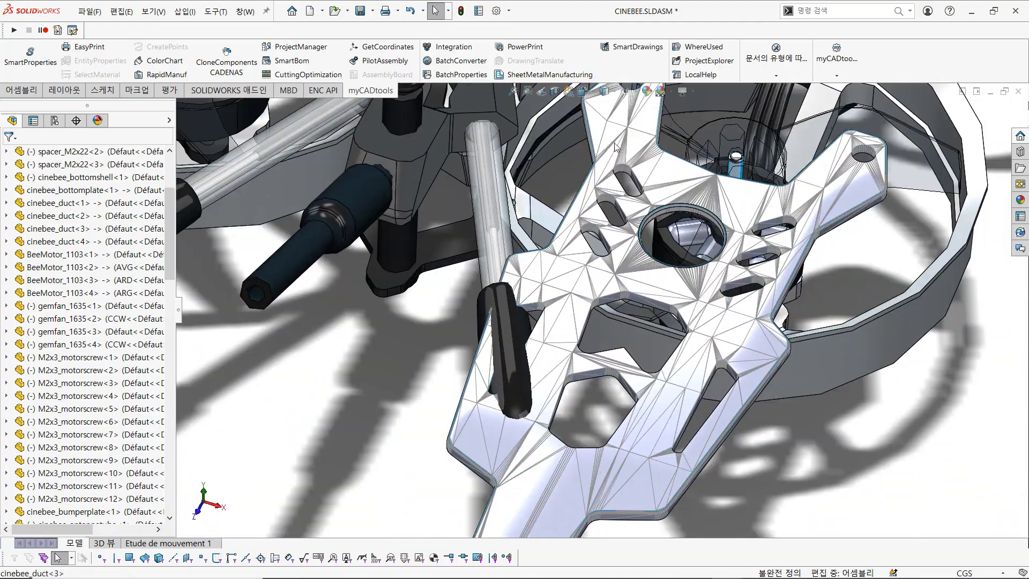
pyautogui.scroll(3, 597, 172)
pyautogui.scroll(-3, 643, 183)
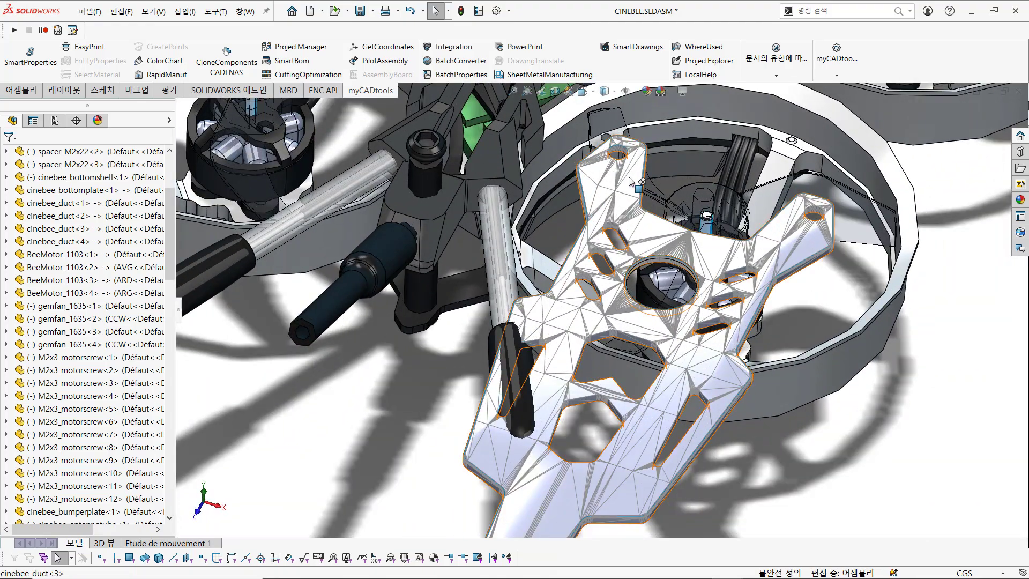
pyautogui.scroll(3, 630, 181)
pyautogui.scroll(-6, 621, 184)
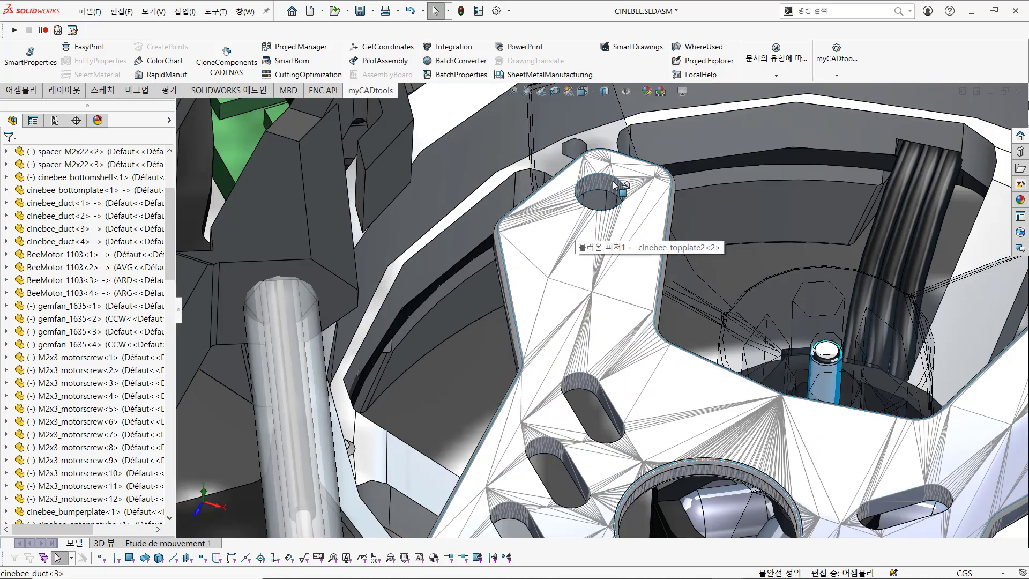
pyautogui.click(614, 185)
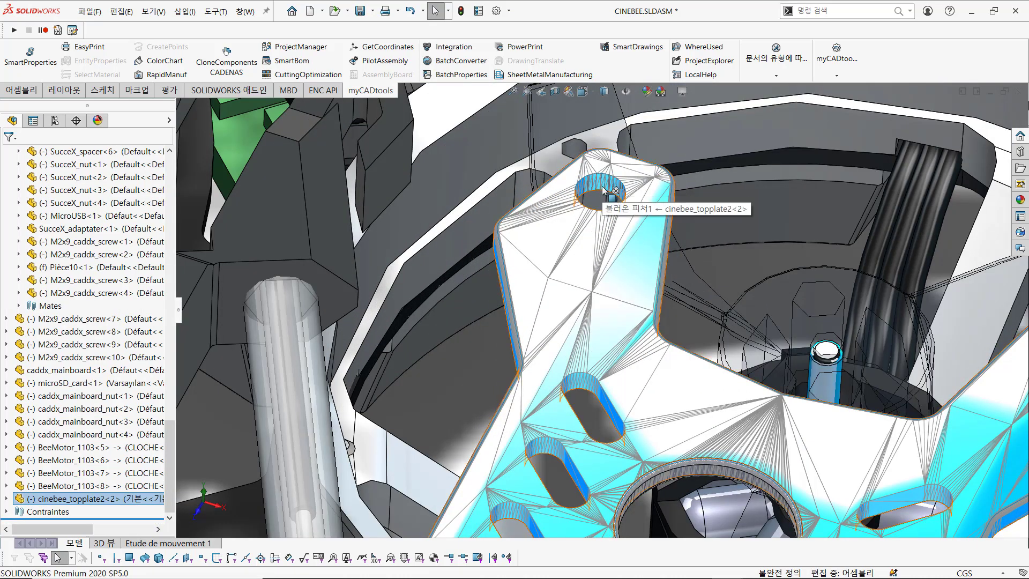
pyautogui.click(605, 185)
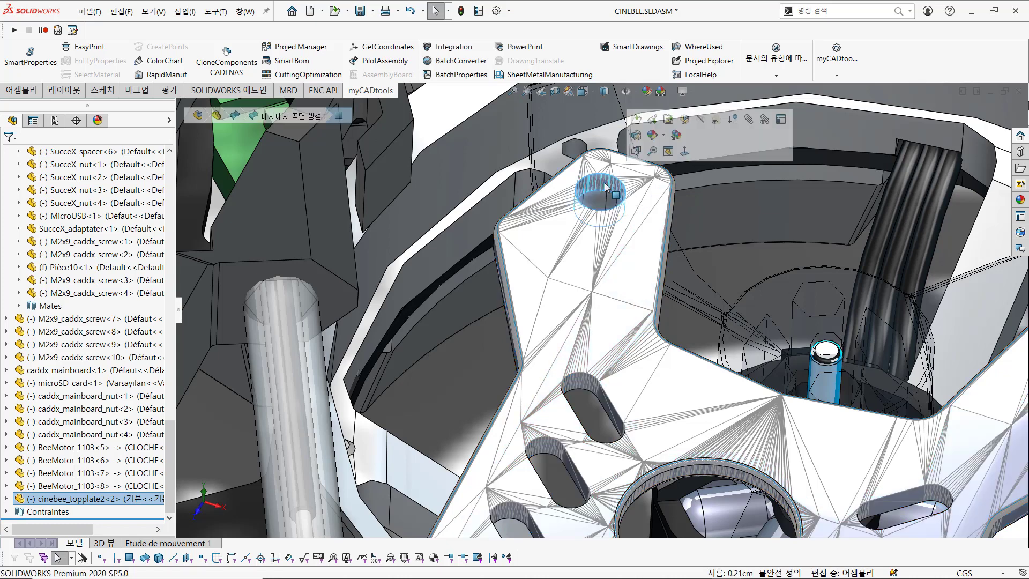
pyautogui.click(7, 498)
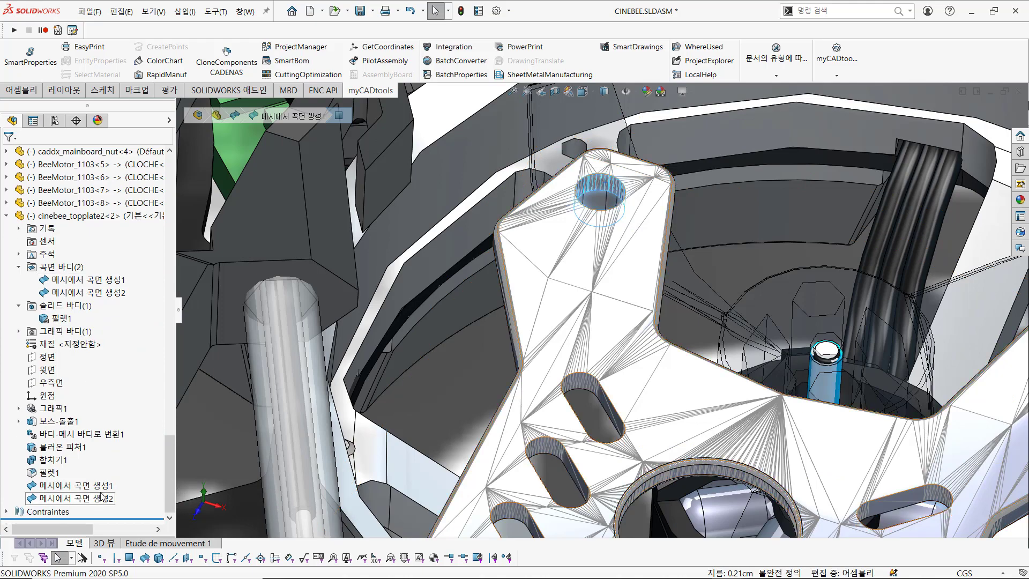
# Step: Add a concentric mate between the selected hole surface and the cylindrical face of the spacer_M2x22 post beside the camera
pyautogui.scroll(5, 589, 212)
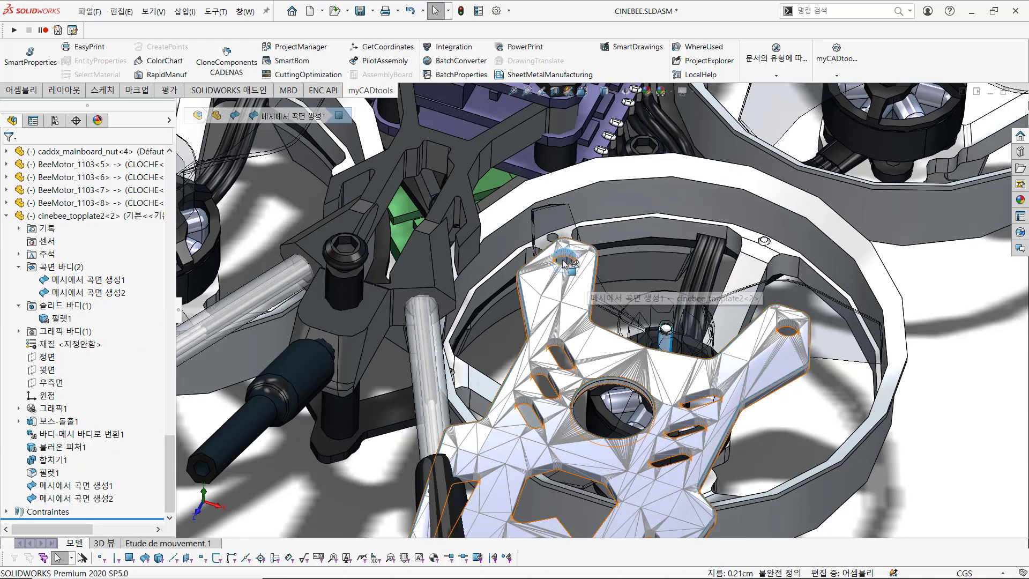
pyautogui.scroll(5, 580, 262)
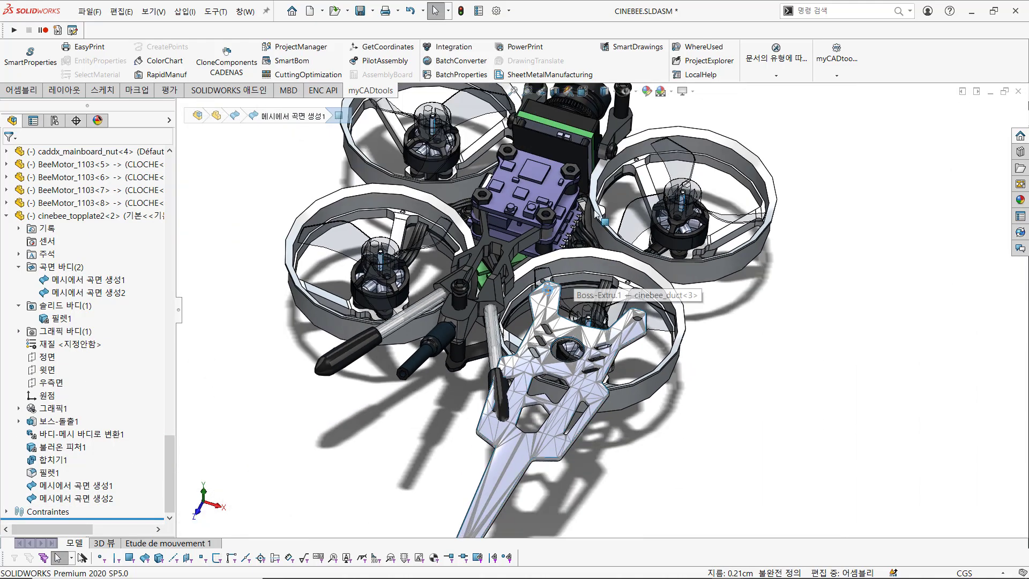
pyautogui.scroll(-1, 553, 164)
pyautogui.scroll(4, 554, 165)
pyautogui.scroll(-1, 566, 199)
pyautogui.keyDown('ctrl'); pyautogui.moveTo(552, 199); pyautogui.dragTo(520, 271, button='middle'); pyautogui.keyUp('ctrl')
pyautogui.scroll(-5, 530, 257)
pyautogui.scroll(2, 514, 155)
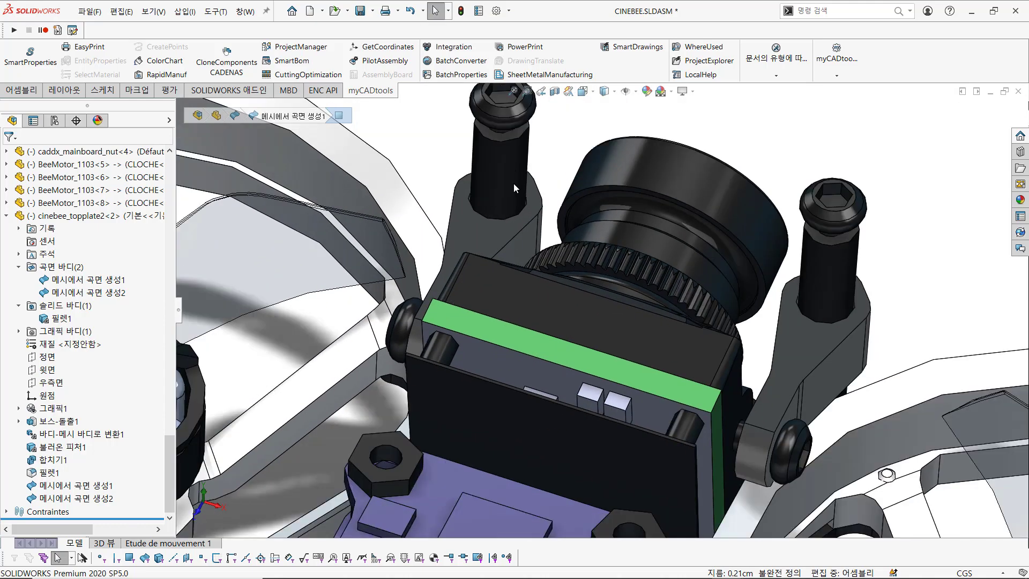
pyautogui.click(514, 188)
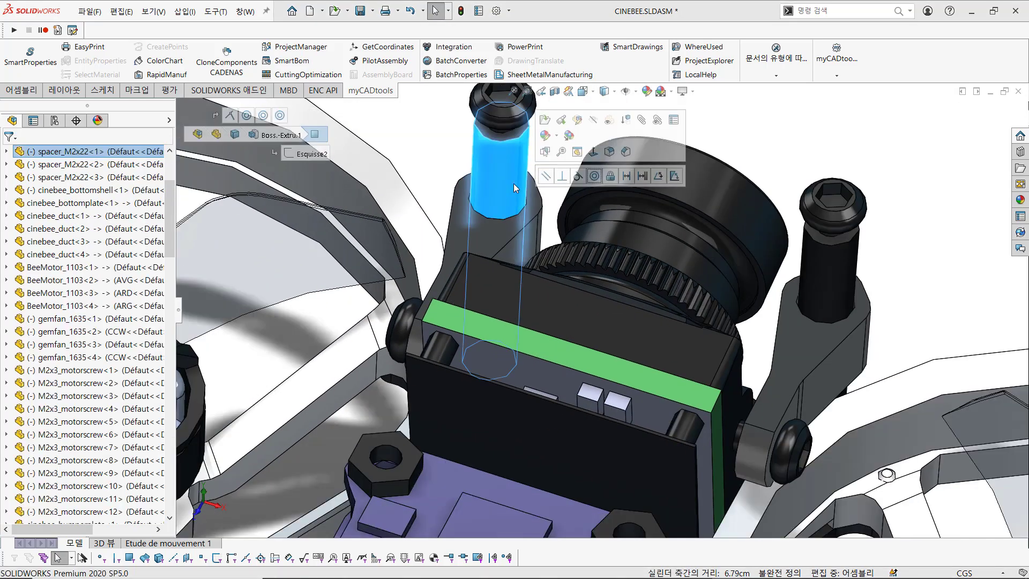
pyautogui.click(596, 176)
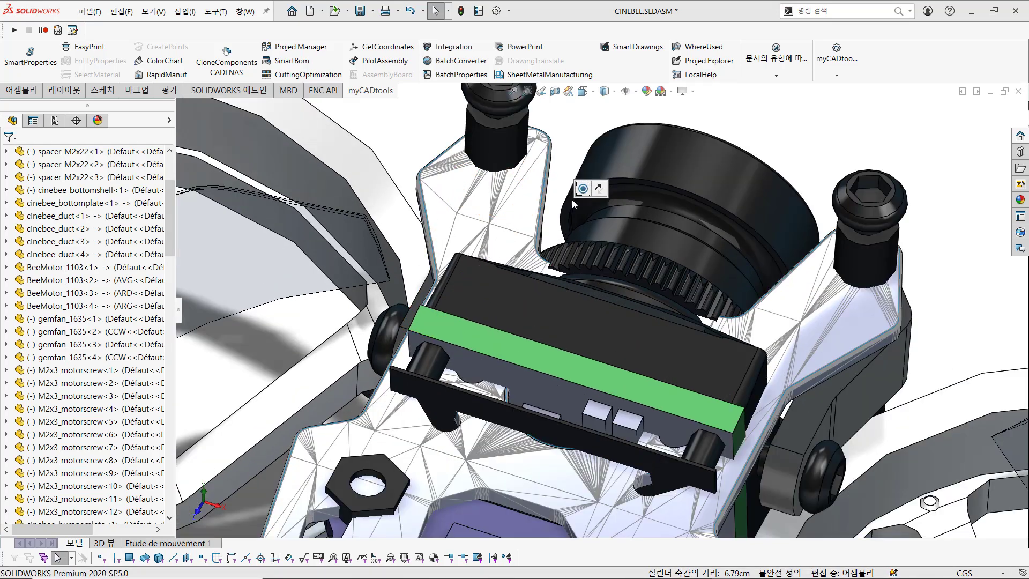
pyautogui.scroll(6, 571, 199)
pyautogui.scroll(-3, 562, 314)
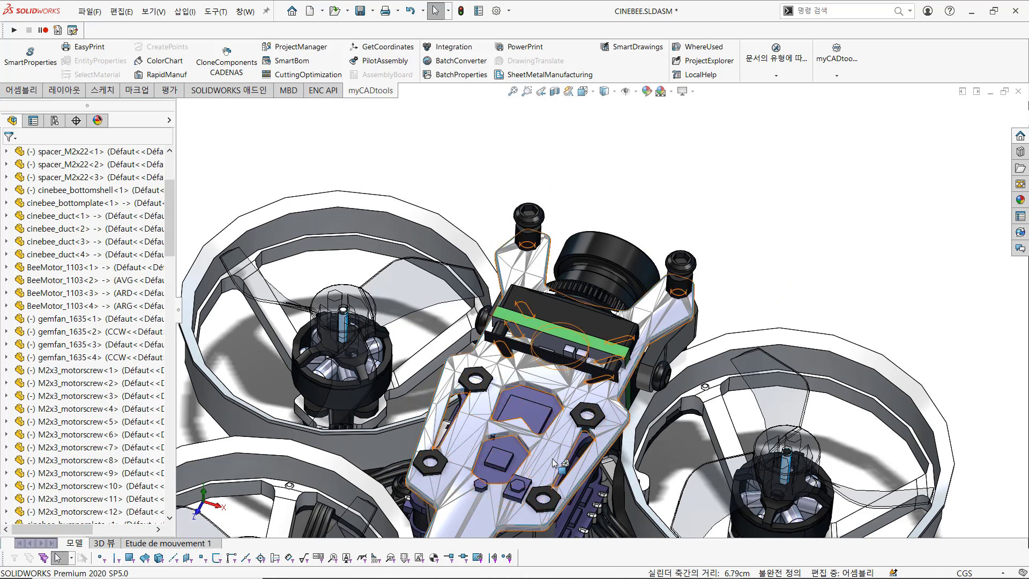
# Step: Move the top plate up along the spacer axis above the camera and try to select its planar surface
pyautogui.moveTo(555, 463); pyautogui.dragTo(542, 351)
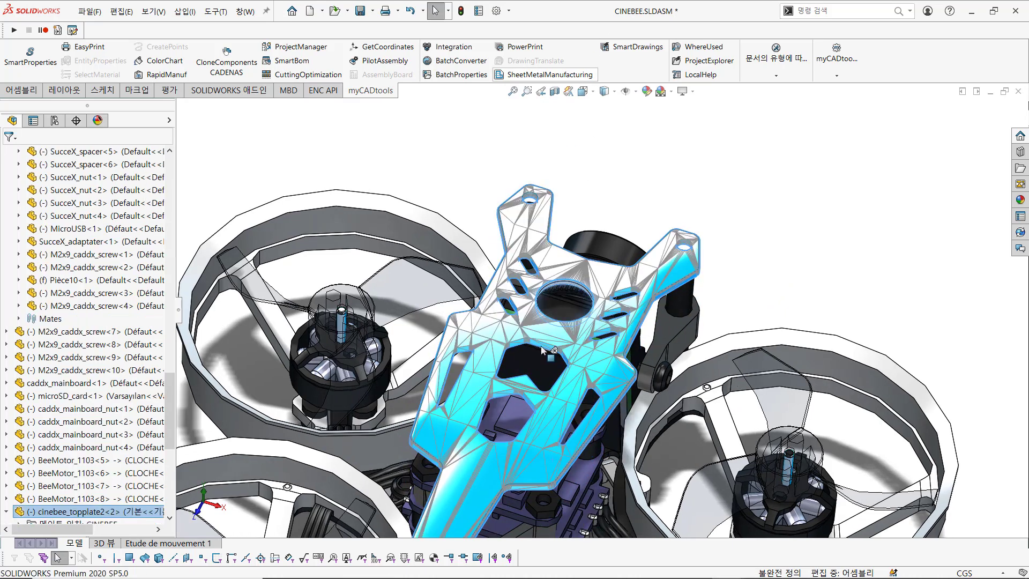
pyautogui.moveTo(533, 444); pyautogui.dragTo(581, 331)
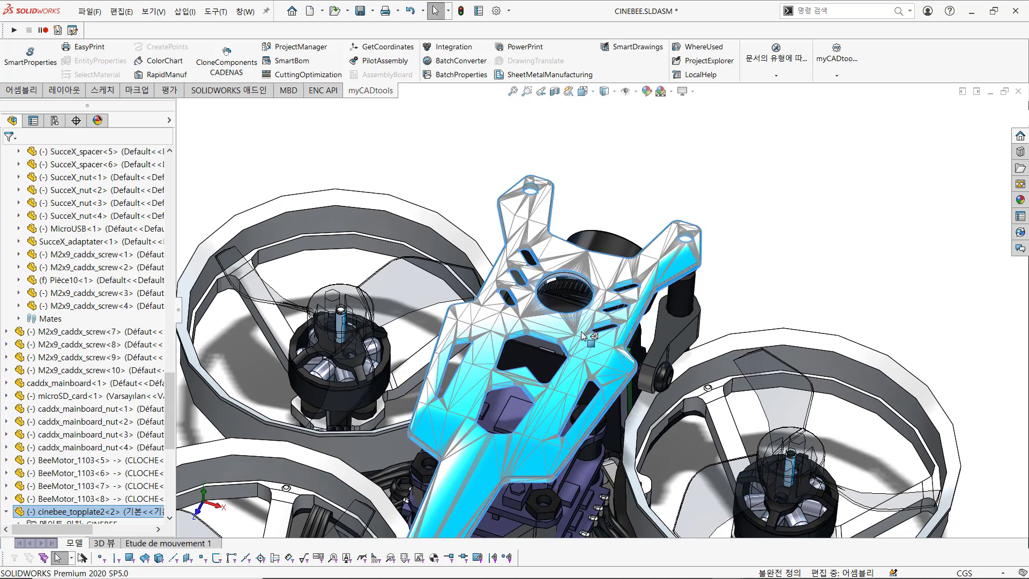
pyautogui.click(590, 367)
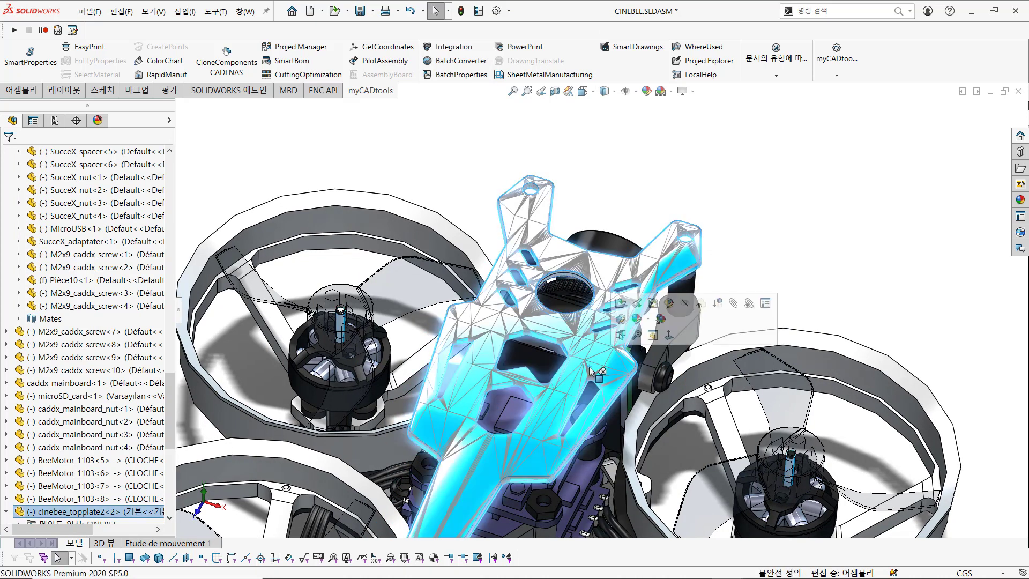
pyautogui.click(580, 349)
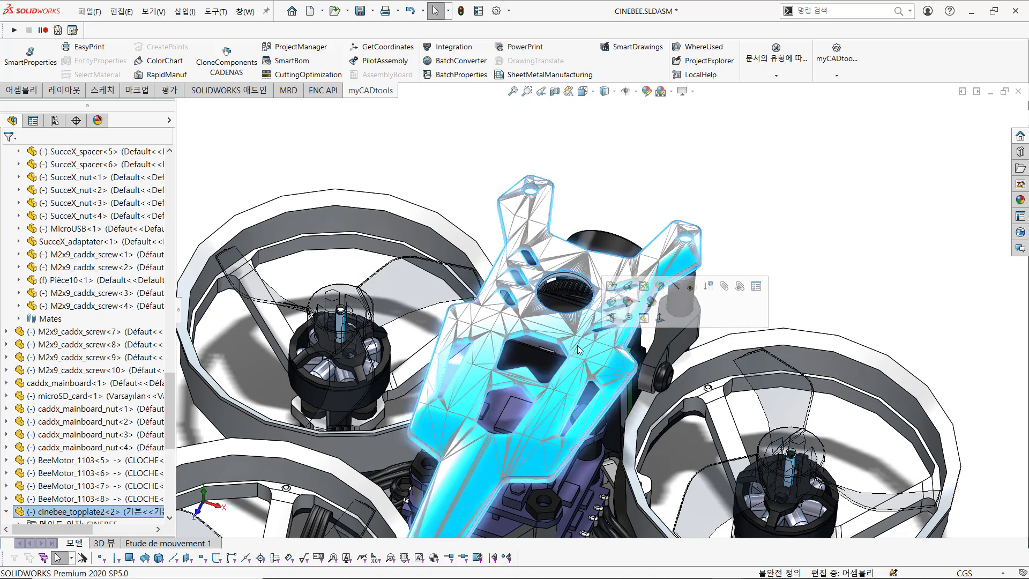
pyautogui.click(569, 337)
pyautogui.click(607, 219)
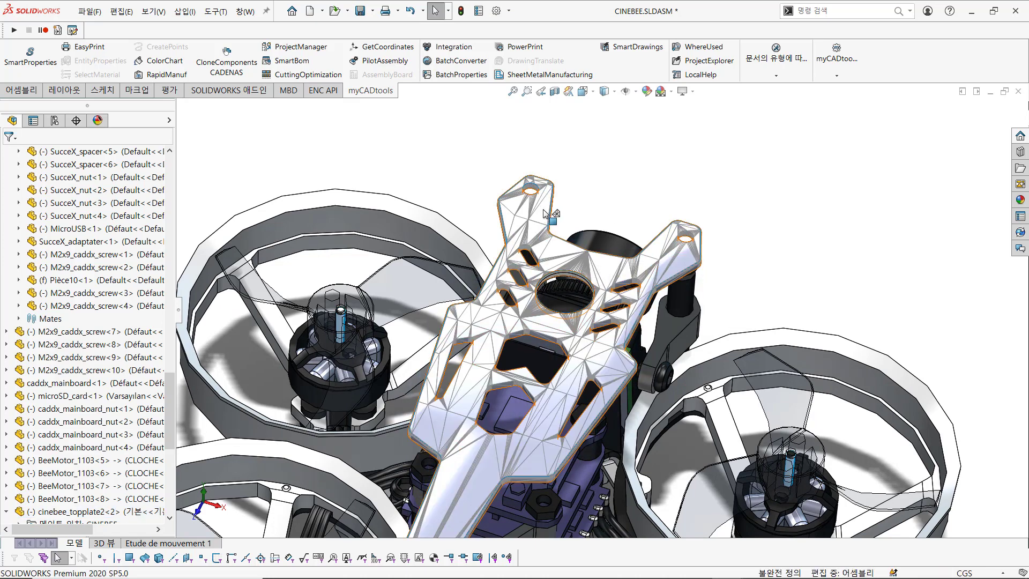
# Step: Hide the solid body 필렛1 of cinebee_topplate2 so only its mesh-derived surfaces can be picked
pyautogui.click(546, 205)
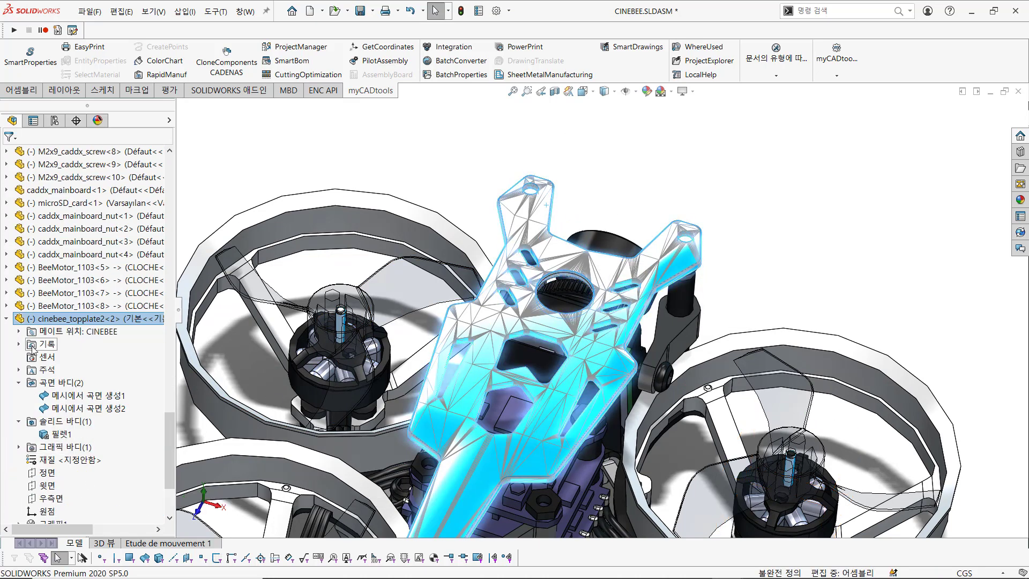
pyautogui.click(61, 435)
pyautogui.click(453, 156)
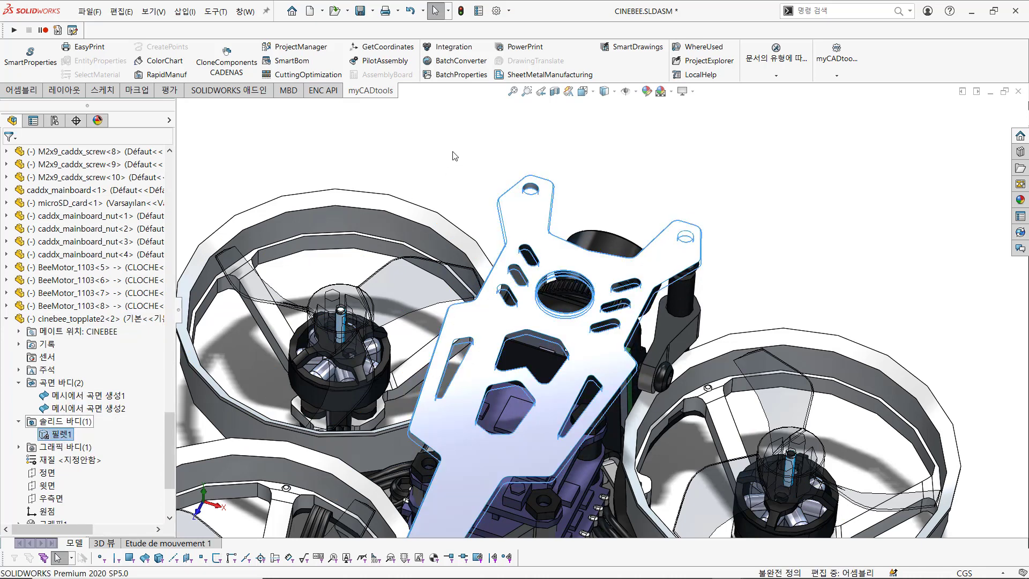
# Step: Select the plate's planar surface with a flat face of SucceX_MicroVTX to review the available mates, and clear the selection
pyautogui.click(546, 420)
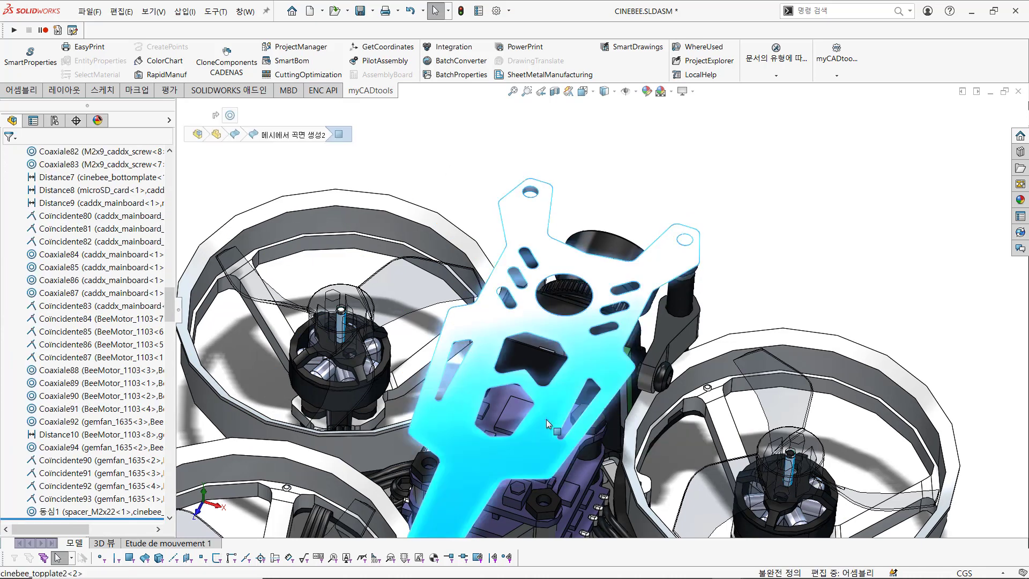
pyautogui.keyDown('ctrl'); pyautogui.click(511, 415); pyautogui.keyUp('ctrl')
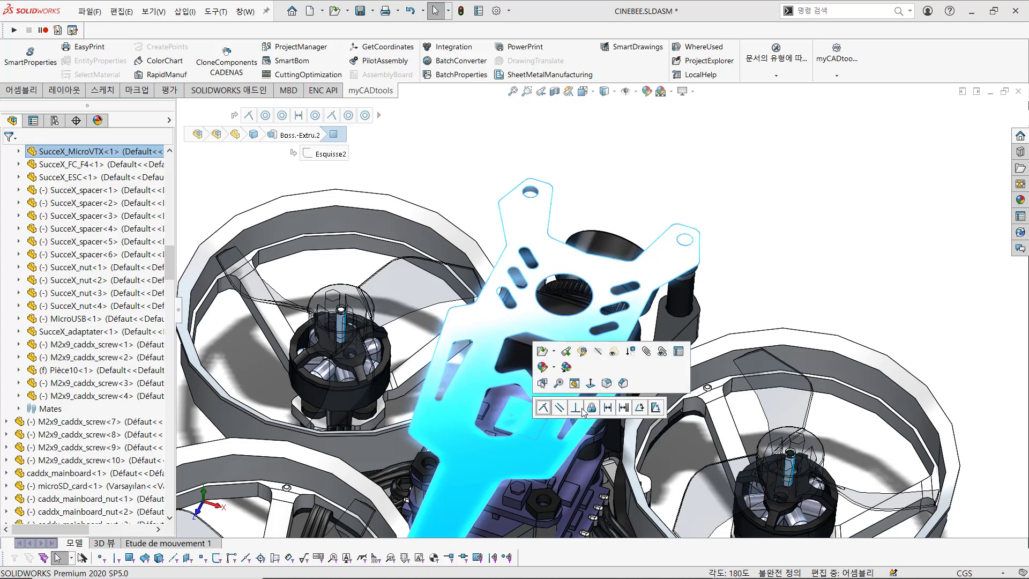
pyautogui.click(759, 273)
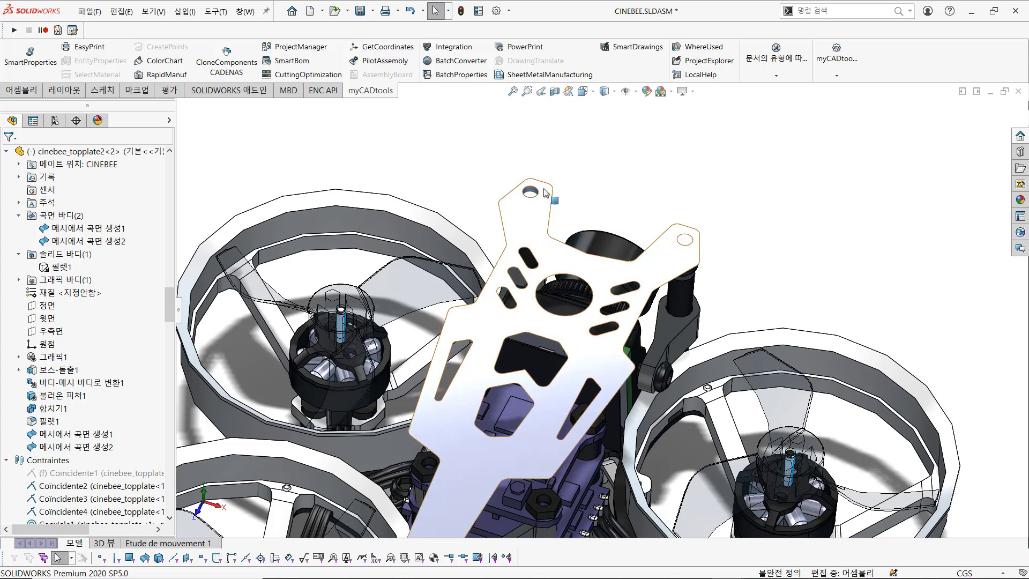
pyautogui.press('f')
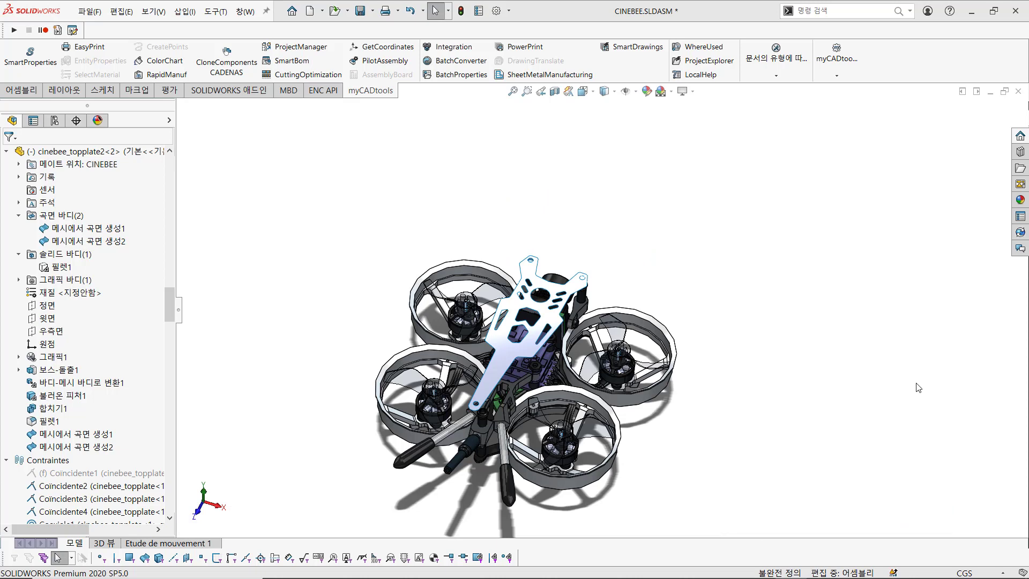